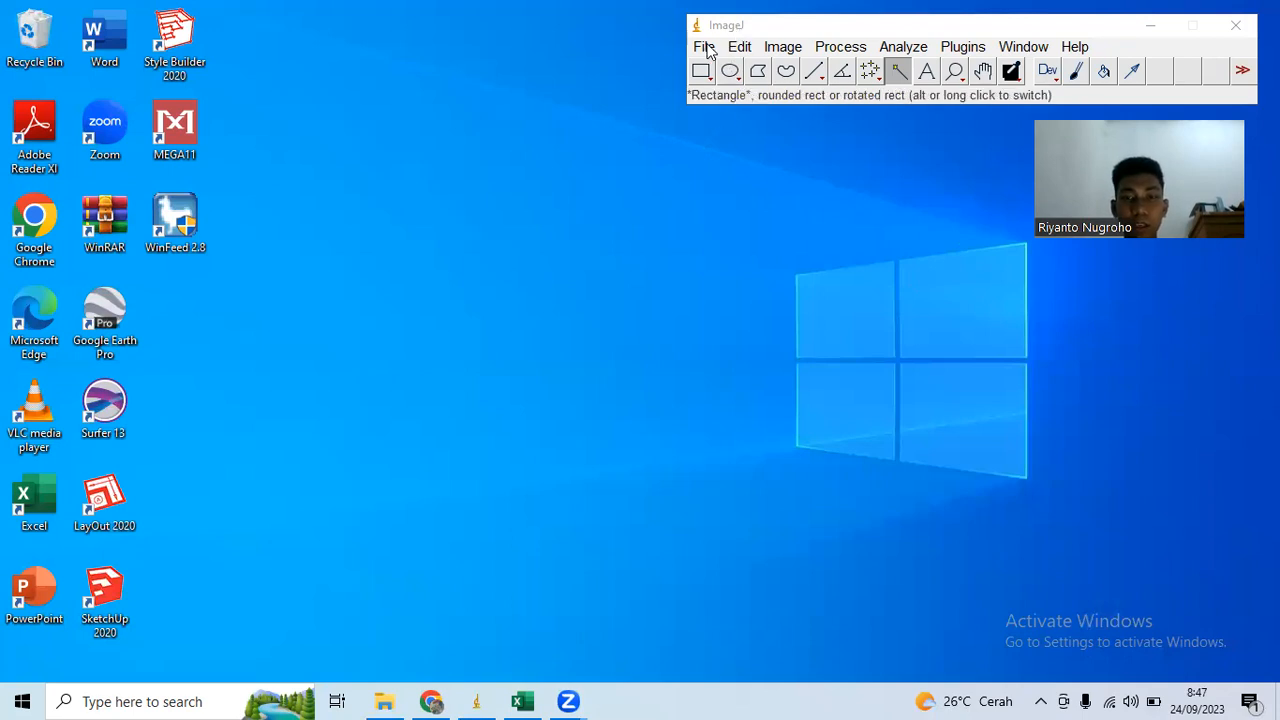
Step: Open the image data 4 from the Downloads folder and place its window clear of the ImageJ toolbar
left_click(705, 47)
left_click(716, 93)
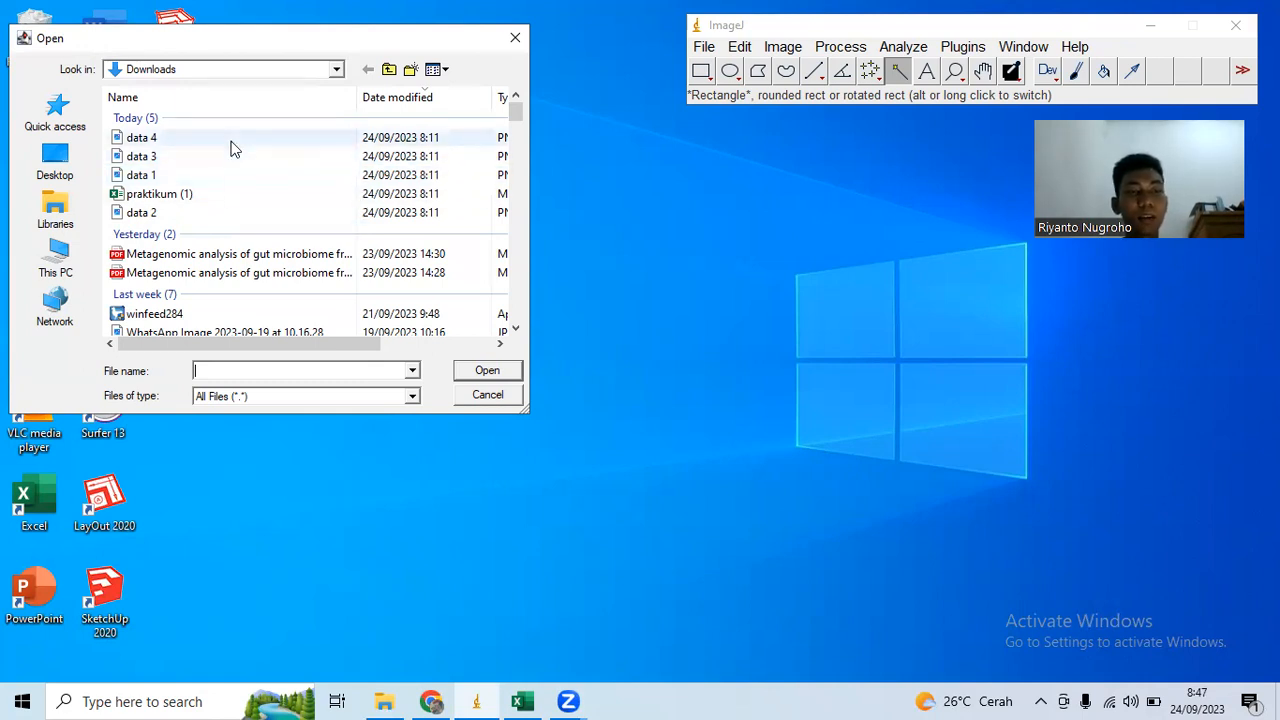
left_click(223, 138)
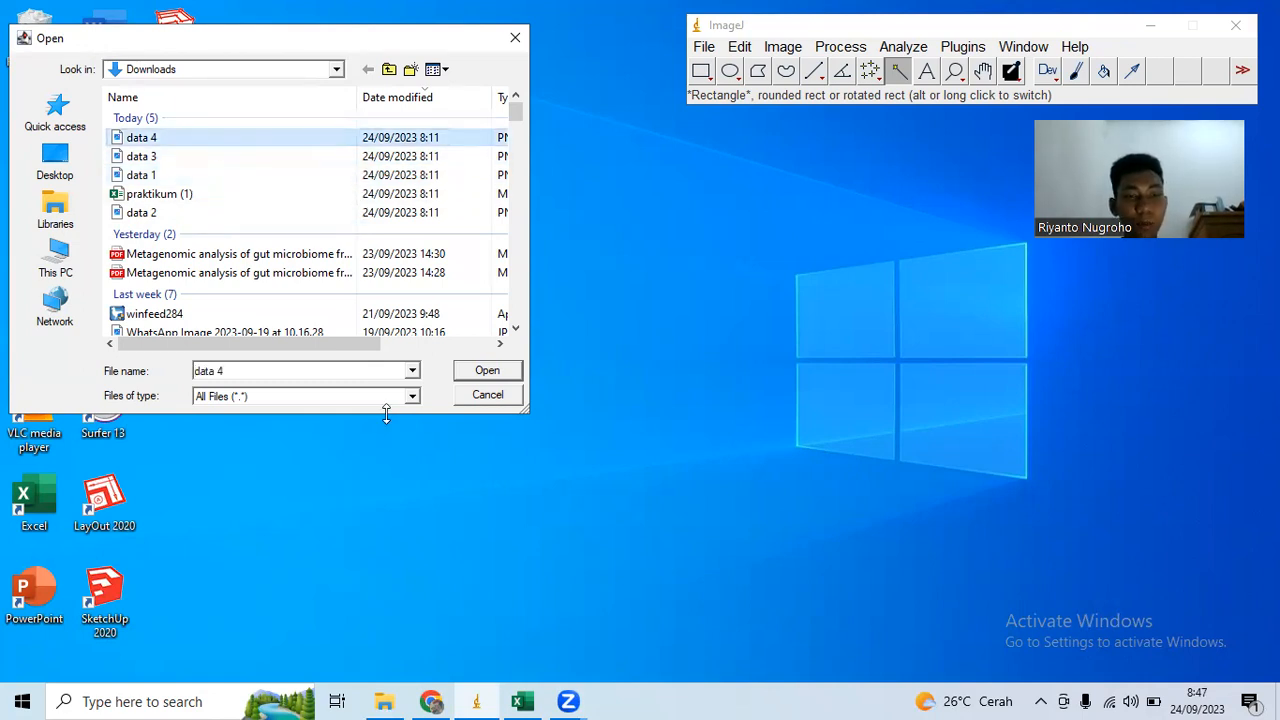
left_click(476, 370)
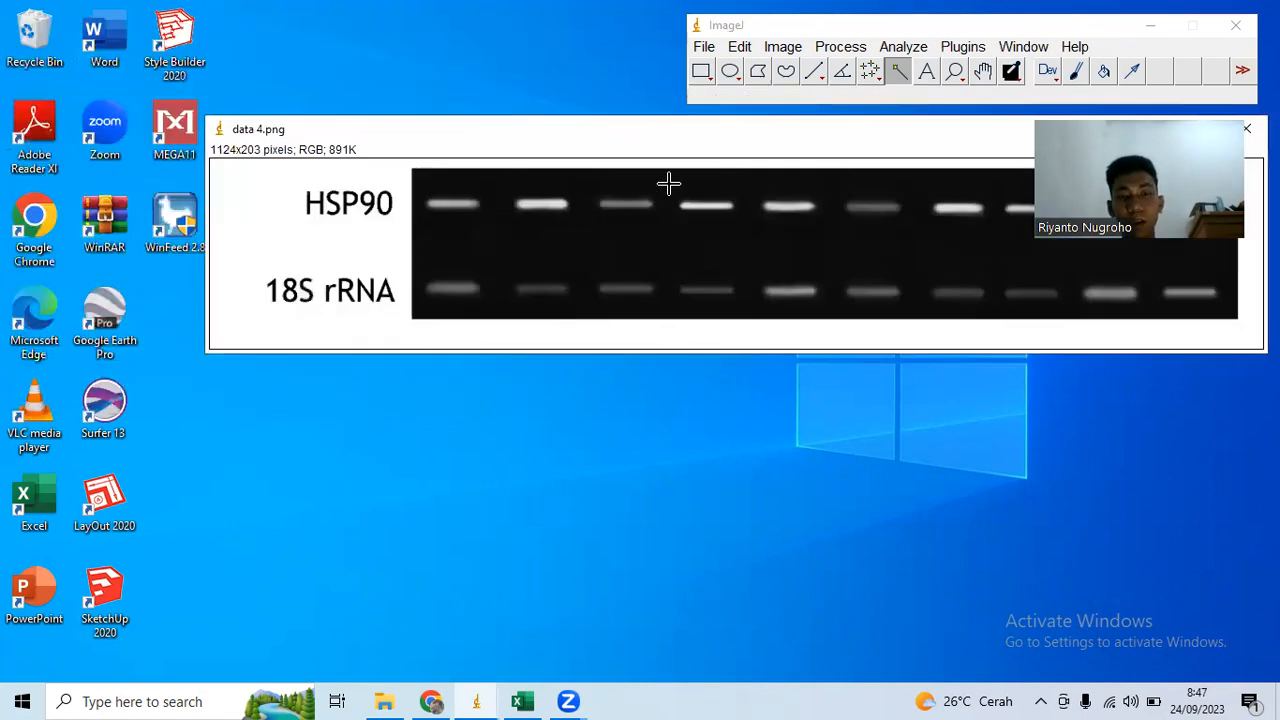
left_click_drag(712, 138, 611, 198)
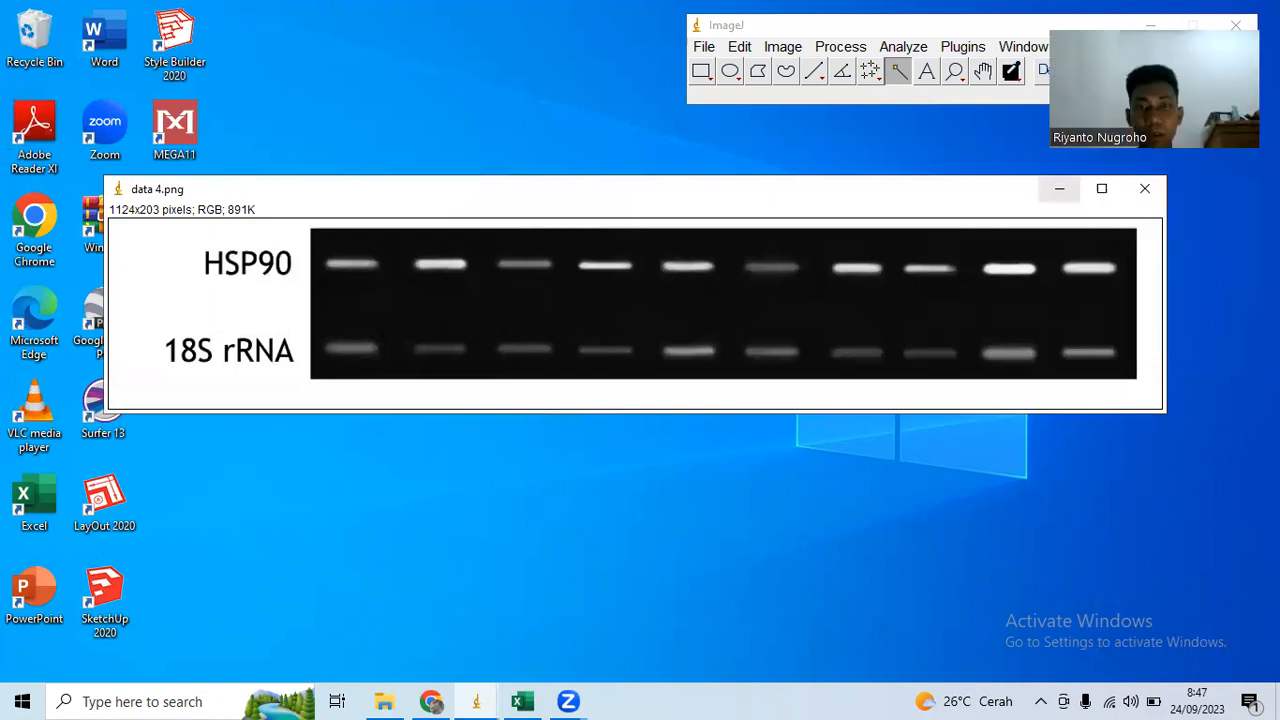
Step: Draw a rectangular selection of about 862 × 49 pixels around the HSP90 band row and set it as the first gel lane
left_click(701, 71)
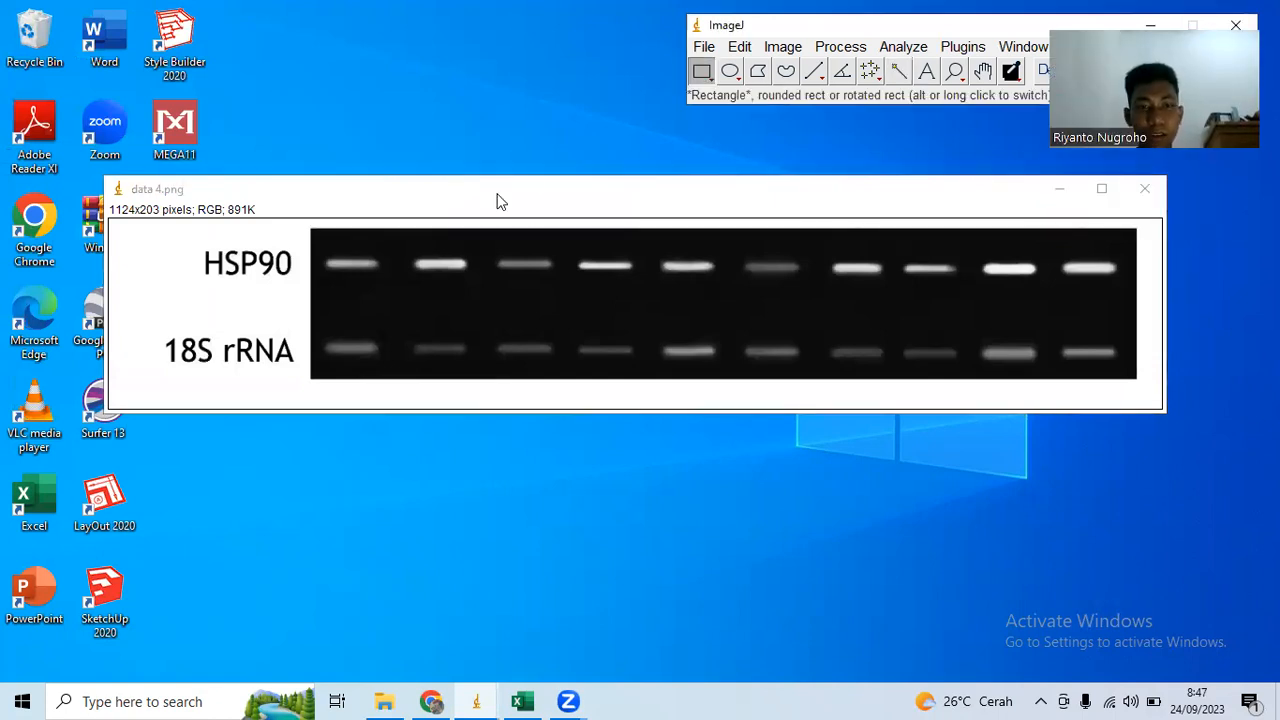
left_click_drag(321, 245, 1127, 290)
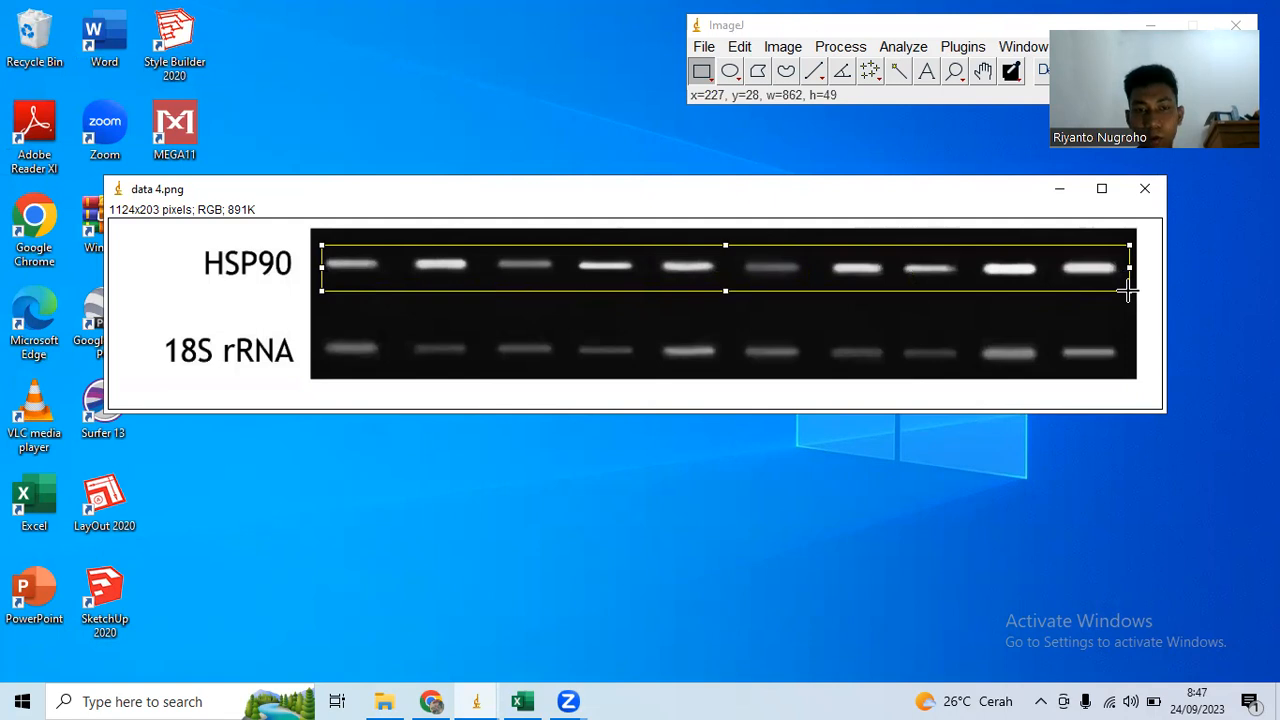
left_click(903, 47)
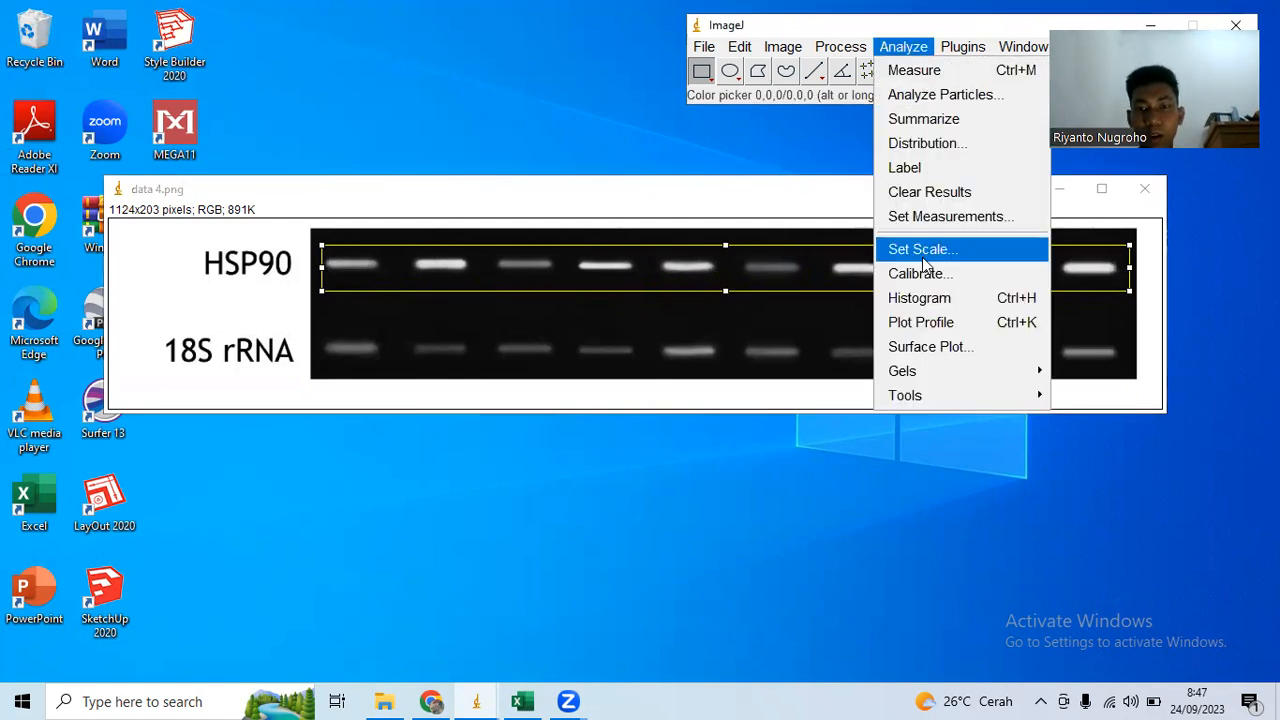
mouse_move(927, 377)
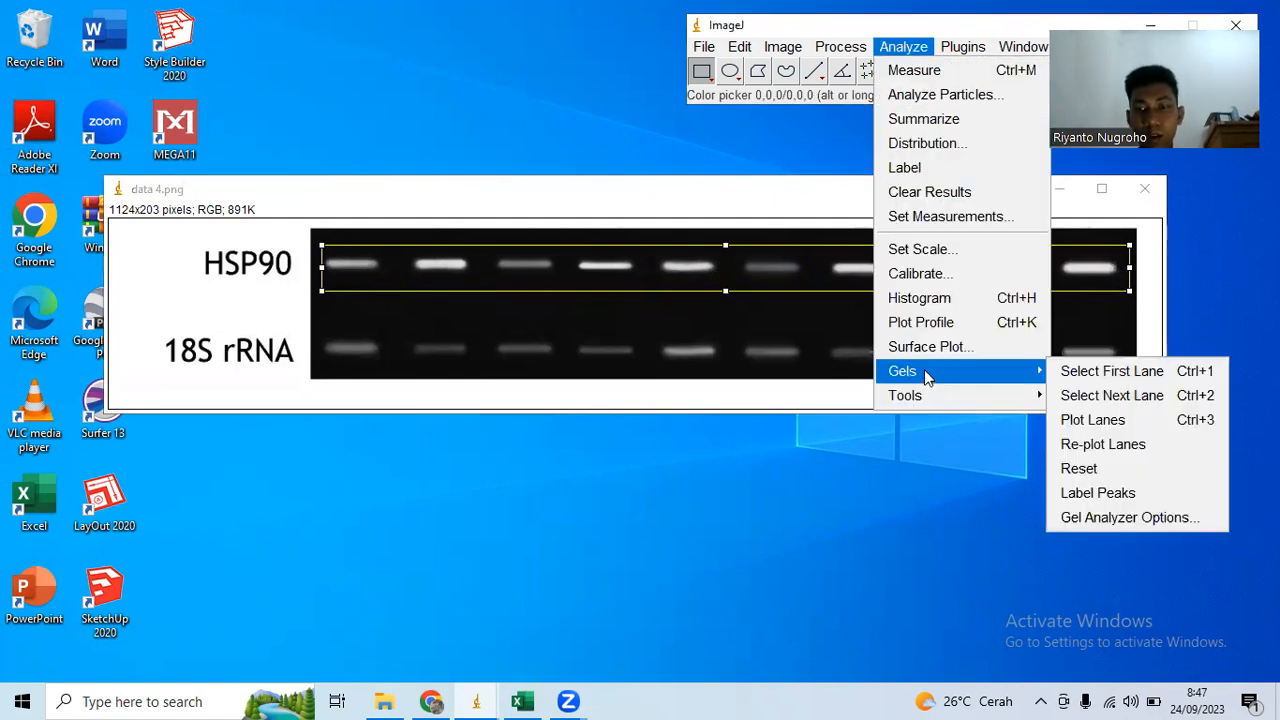
left_click(1080, 371)
Step: Move the lane selection down over the 18S rRNA band row and register it as the next gel lane
left_click_drag(768, 268, 767, 348)
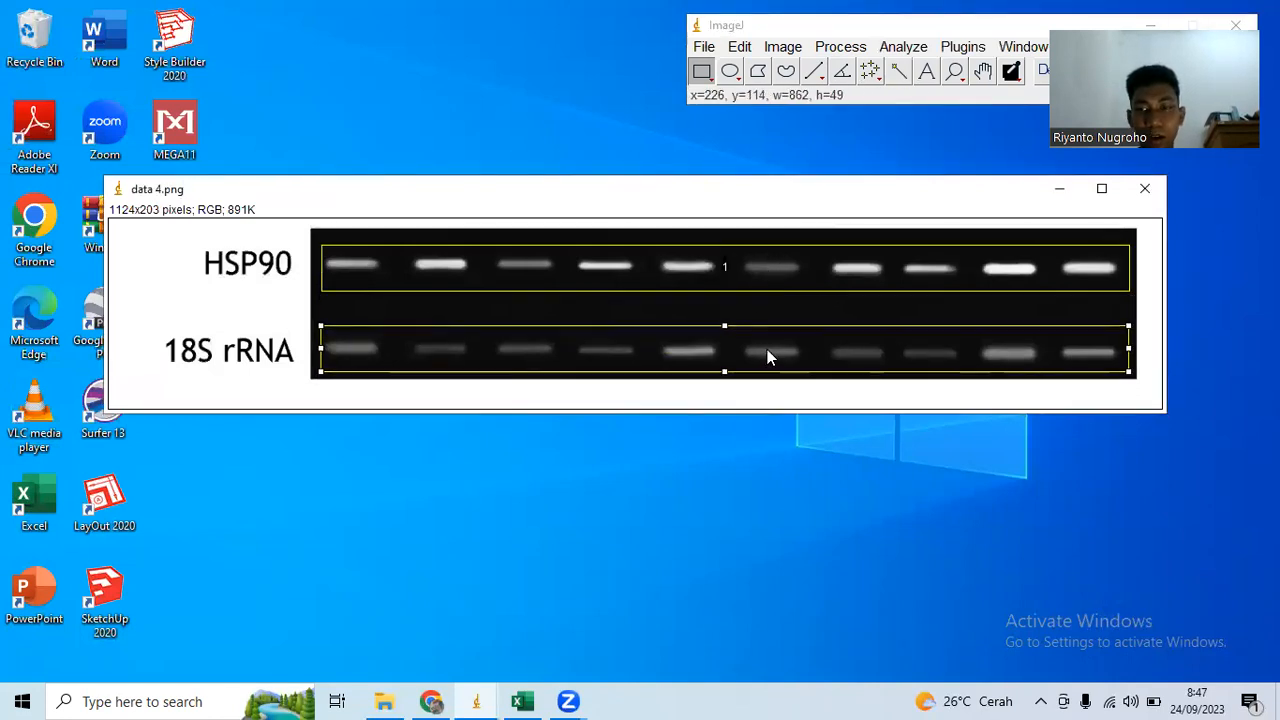
left_click(903, 47)
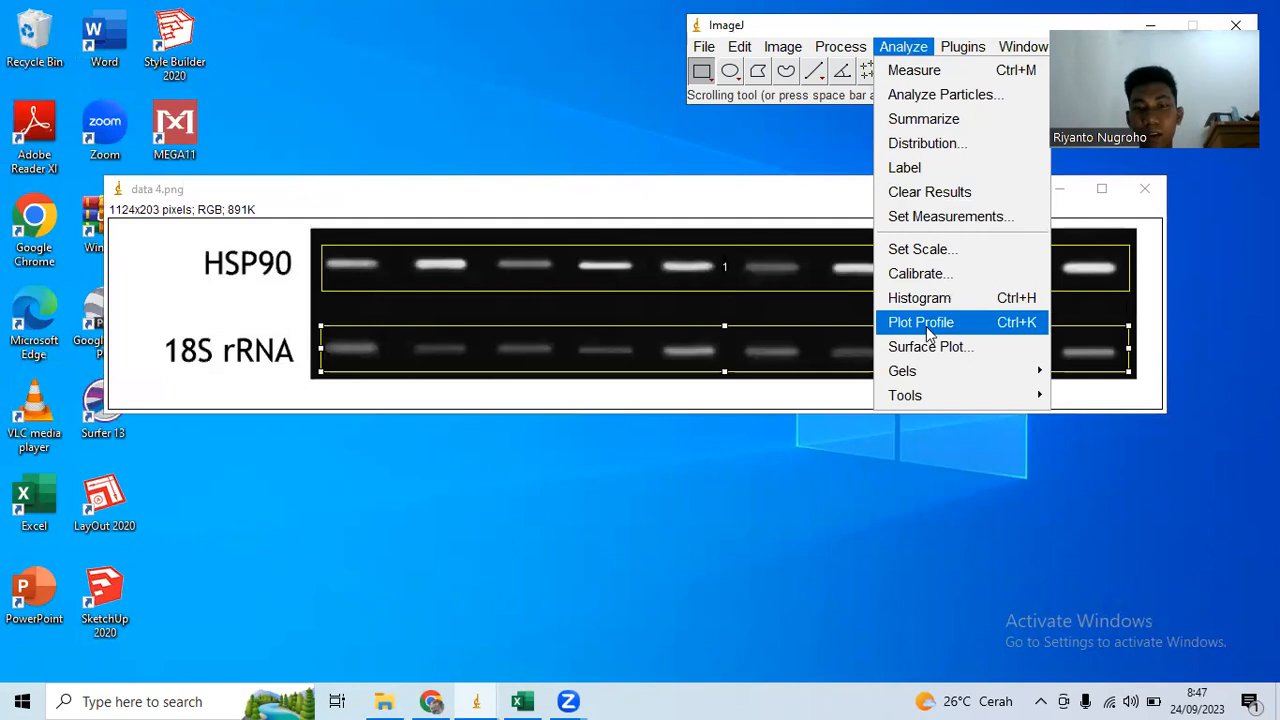
mouse_move(928, 366)
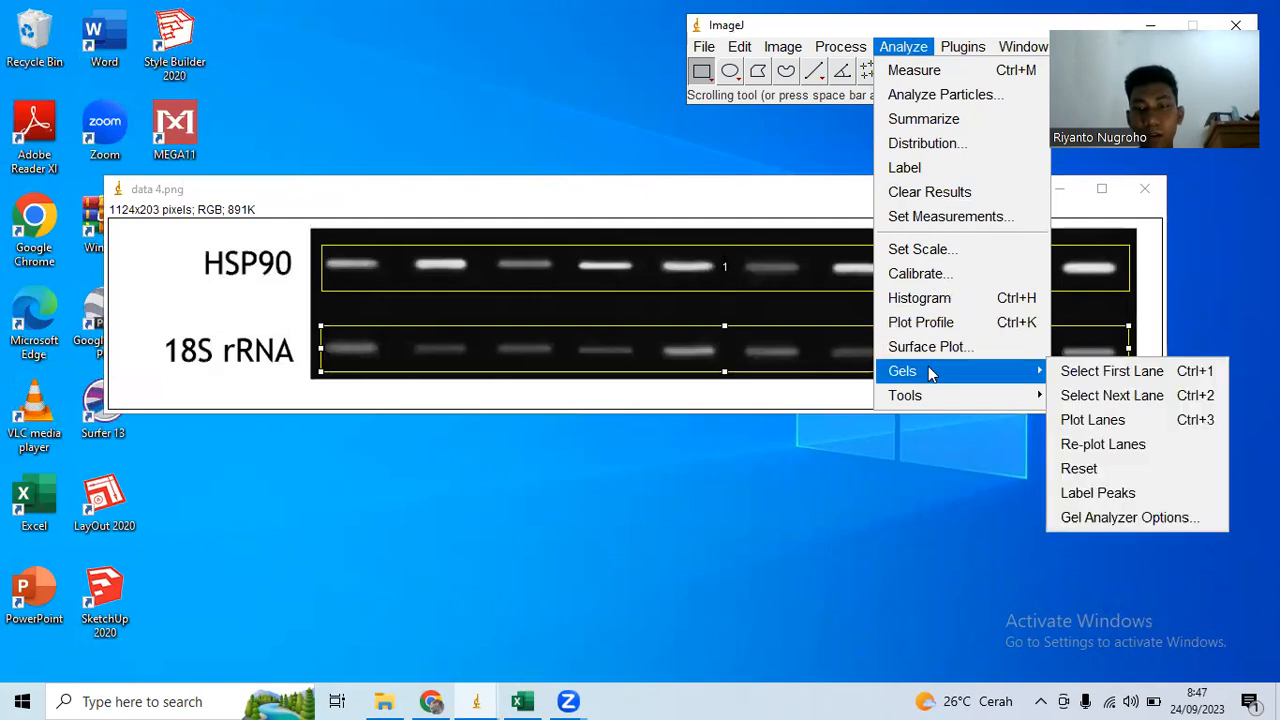
left_click(1108, 397)
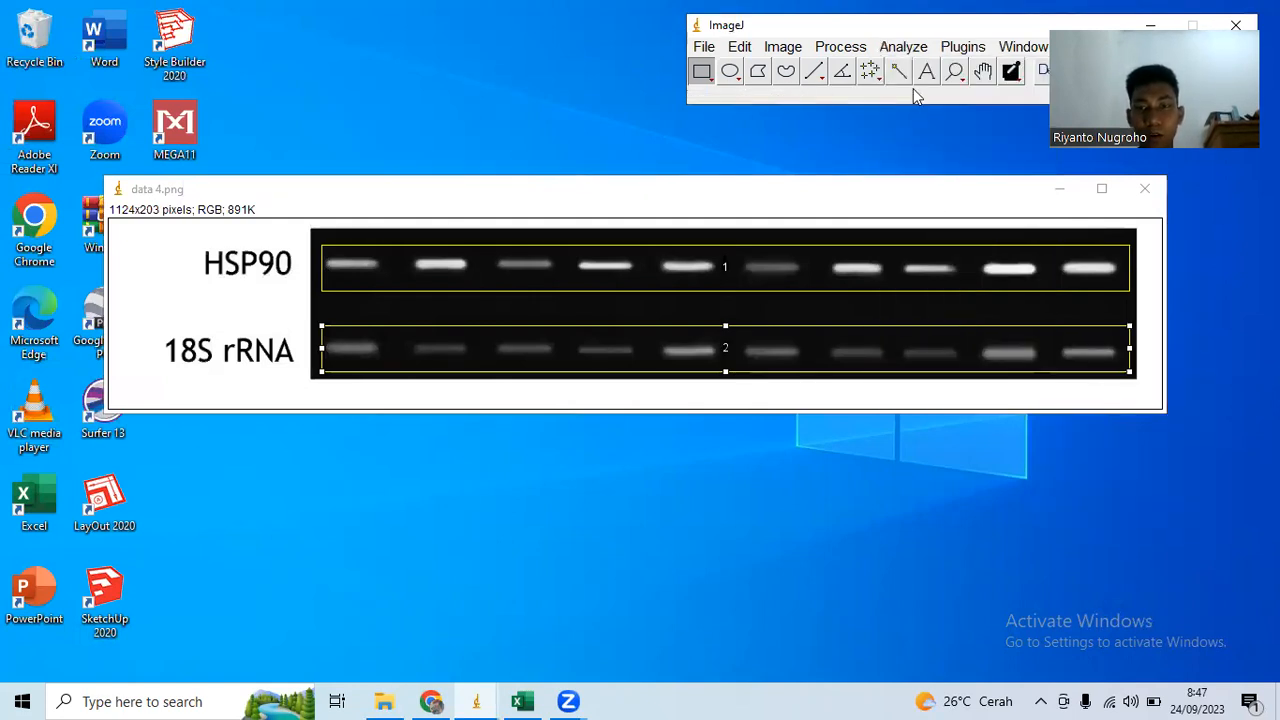
Step: Plot the profiles of both gel lanes and place the plot window beside the toolbar
left_click(914, 48)
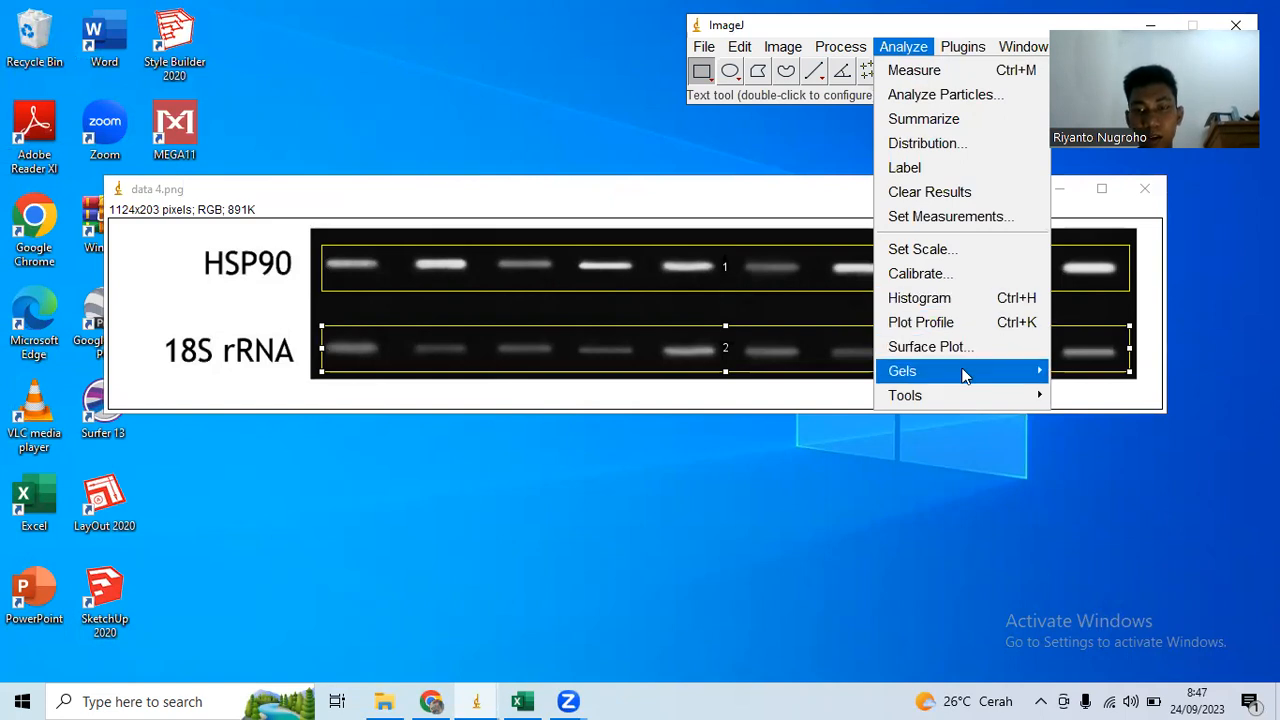
mouse_move(1027, 384)
left_click(1083, 419)
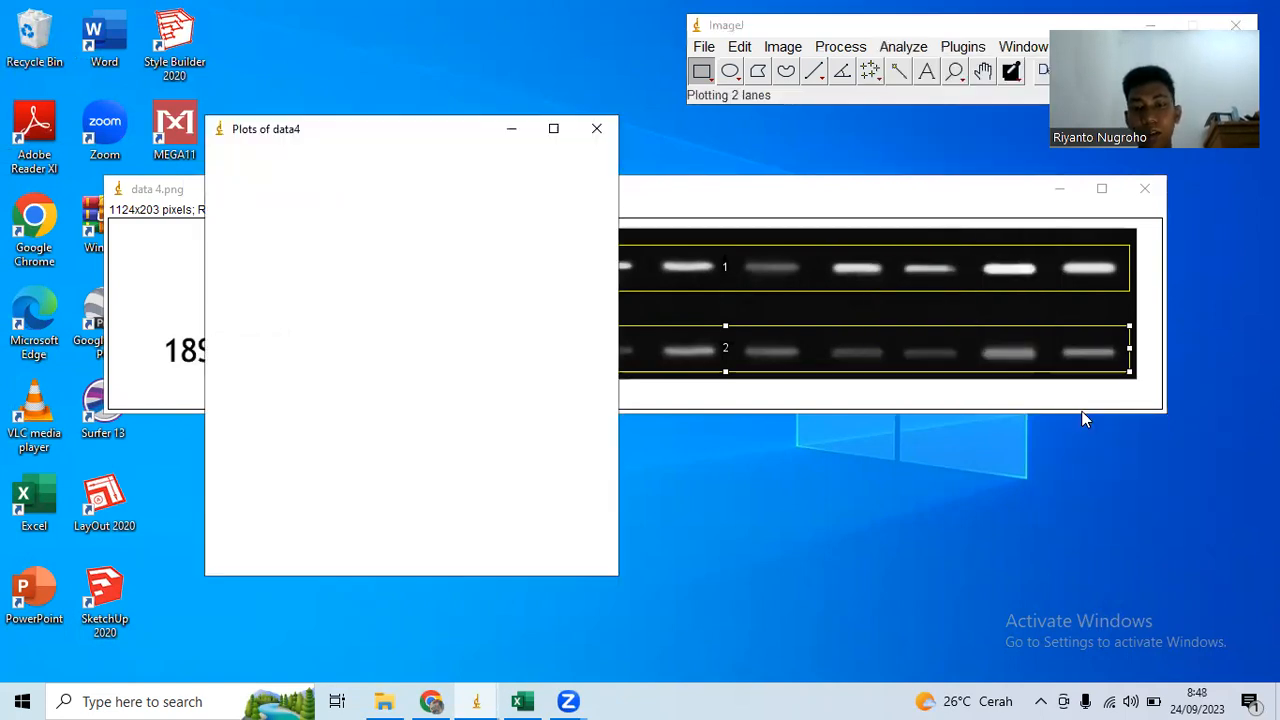
left_click(951, 128)
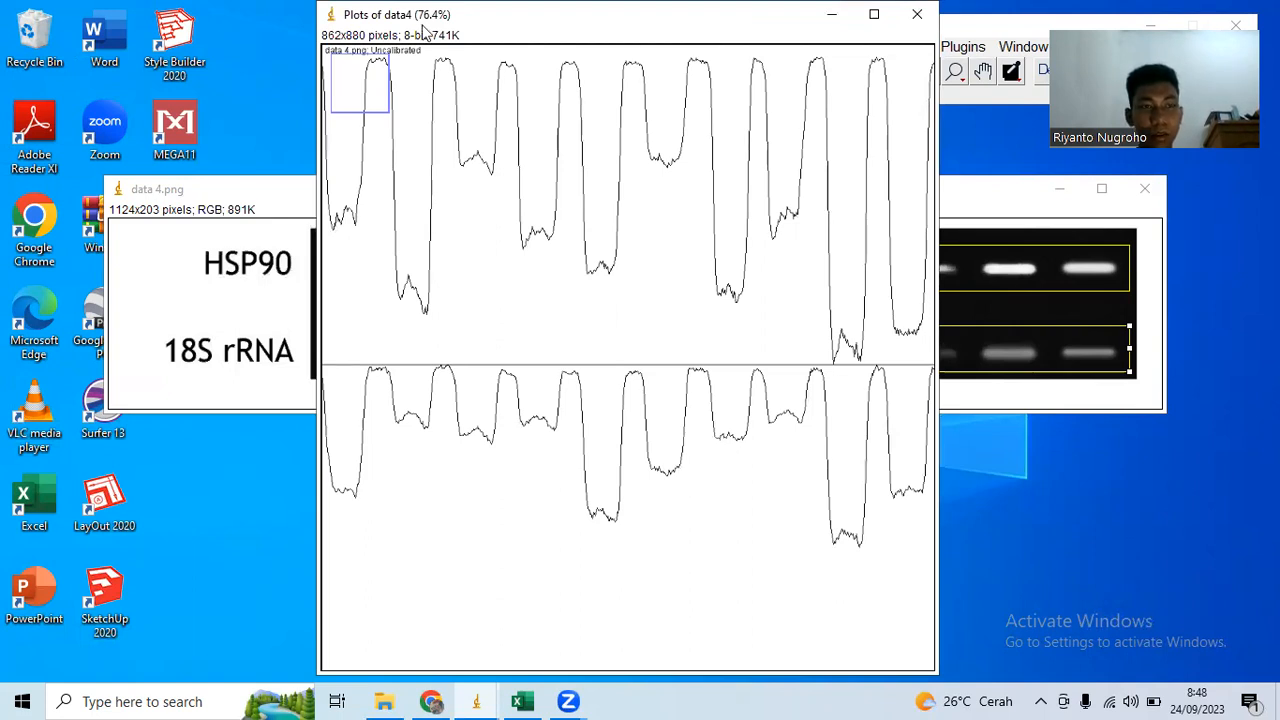
left_click_drag(422, 25, 119, 32)
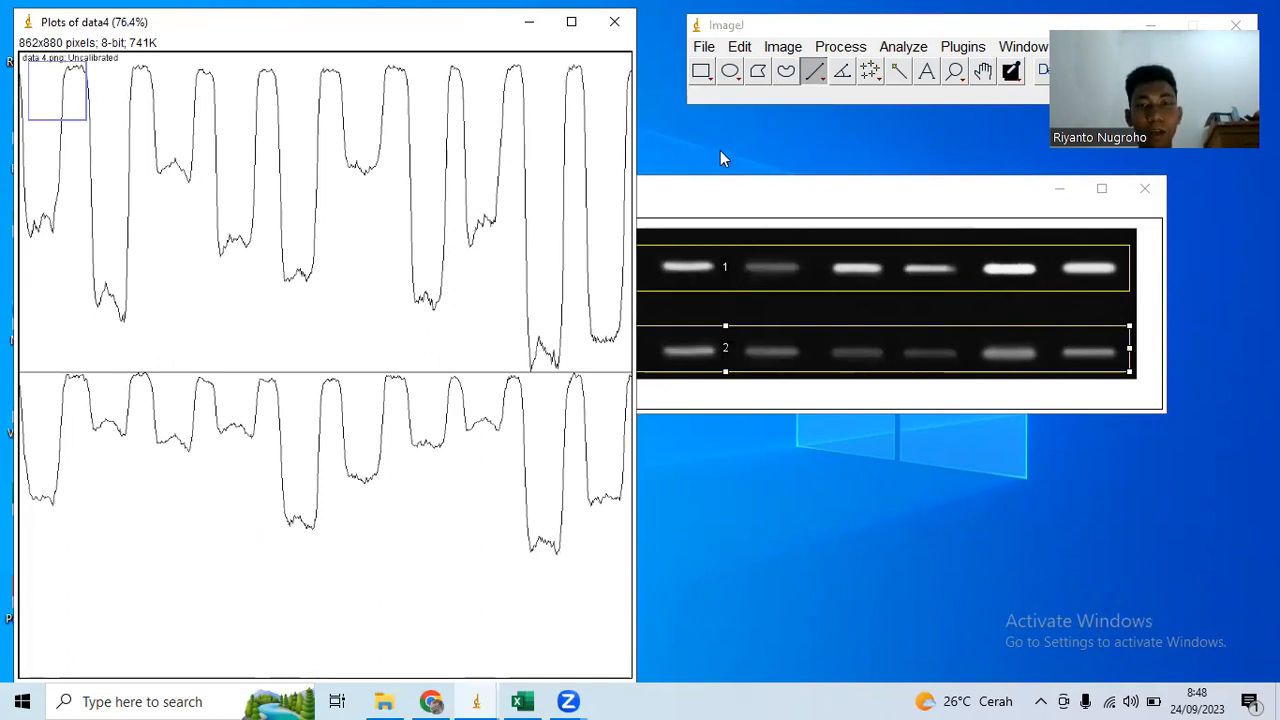
Step: Flip the lane plots vertically so that the peaks point upward
left_click(783, 47)
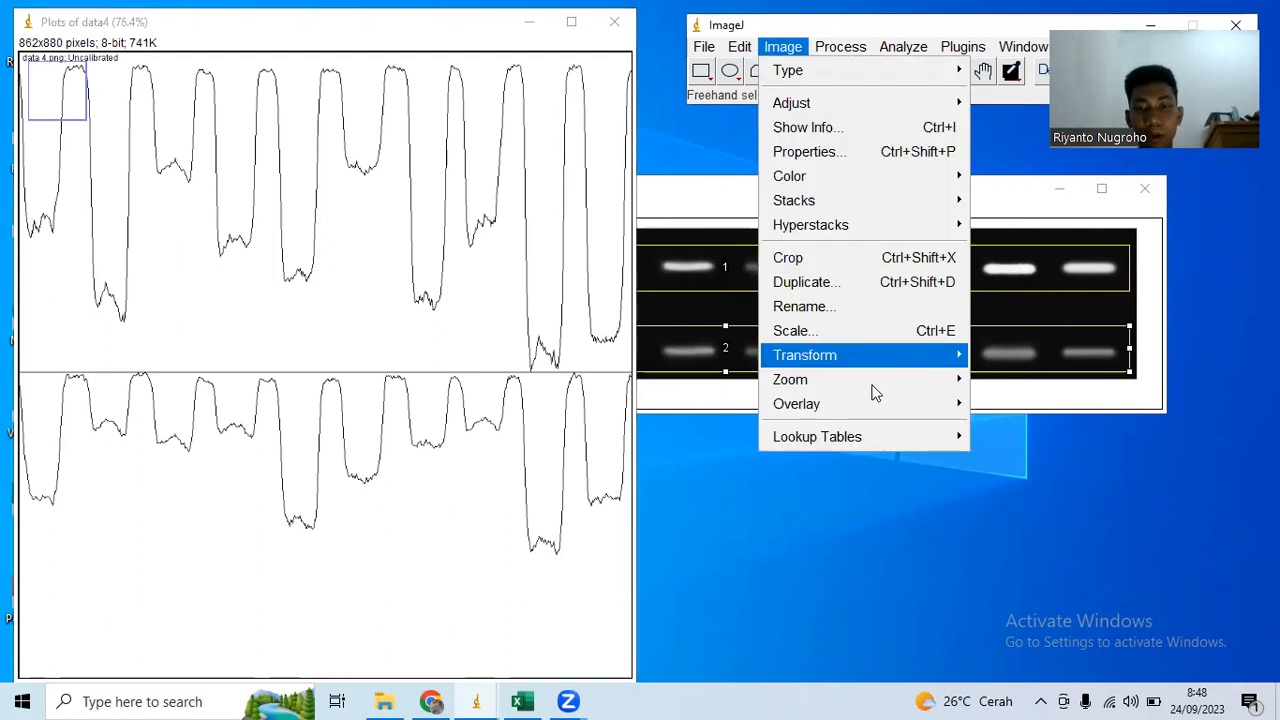
mouse_move(863, 368)
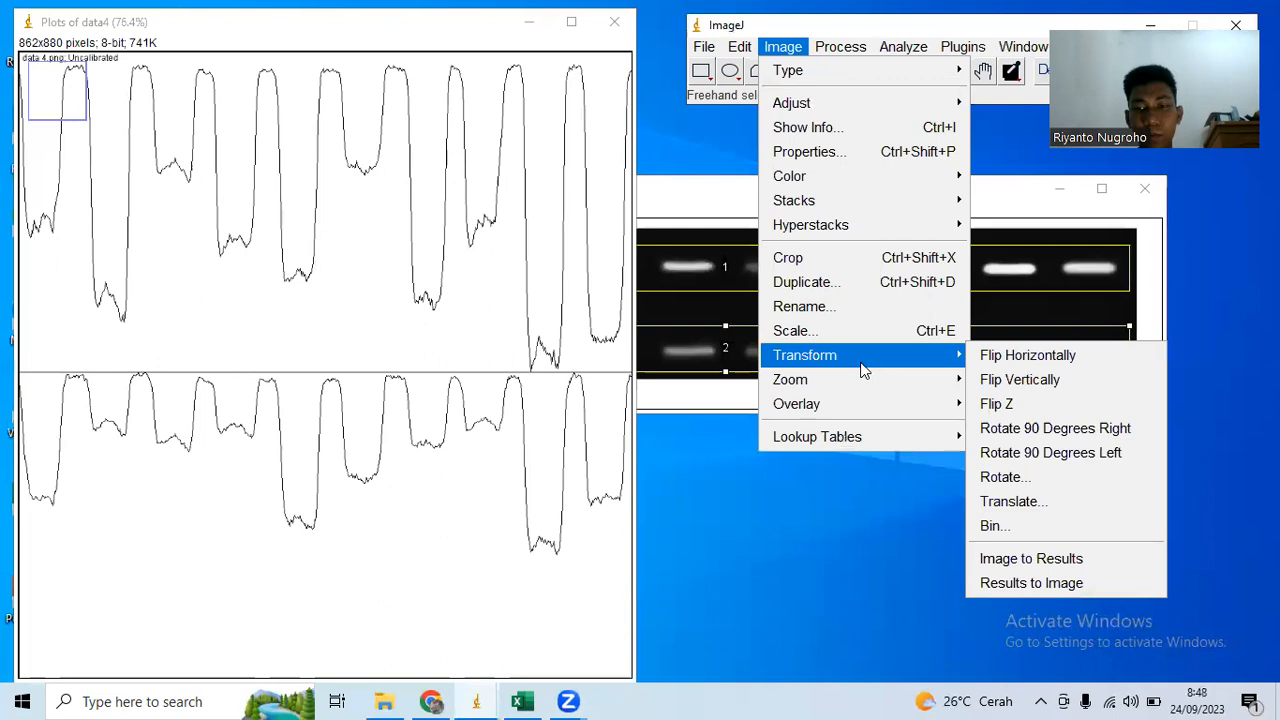
left_click(1012, 385)
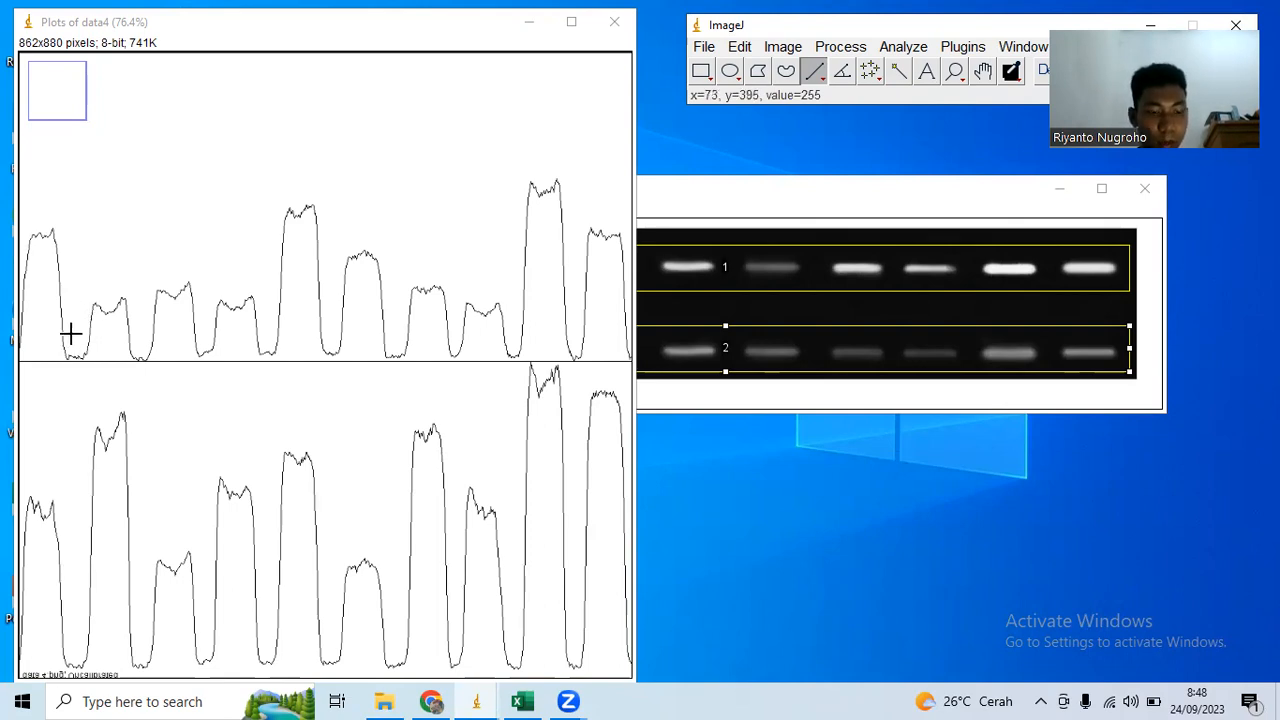
Step: Draw vertical separator lines across the baseline in the first five gaps between peaks of the upper plot, declining the Sticky Keys prompt
left_click_drag(74, 330, 74, 389)
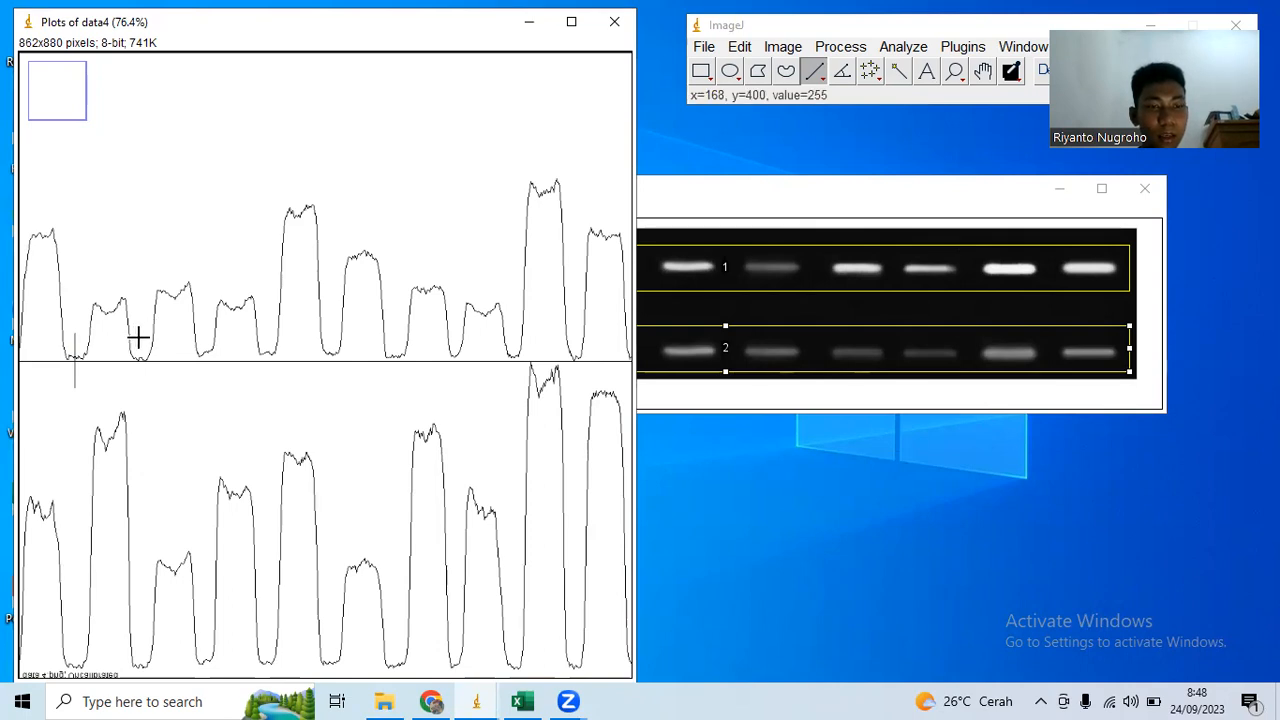
left_click_drag(138, 338, 141, 390)
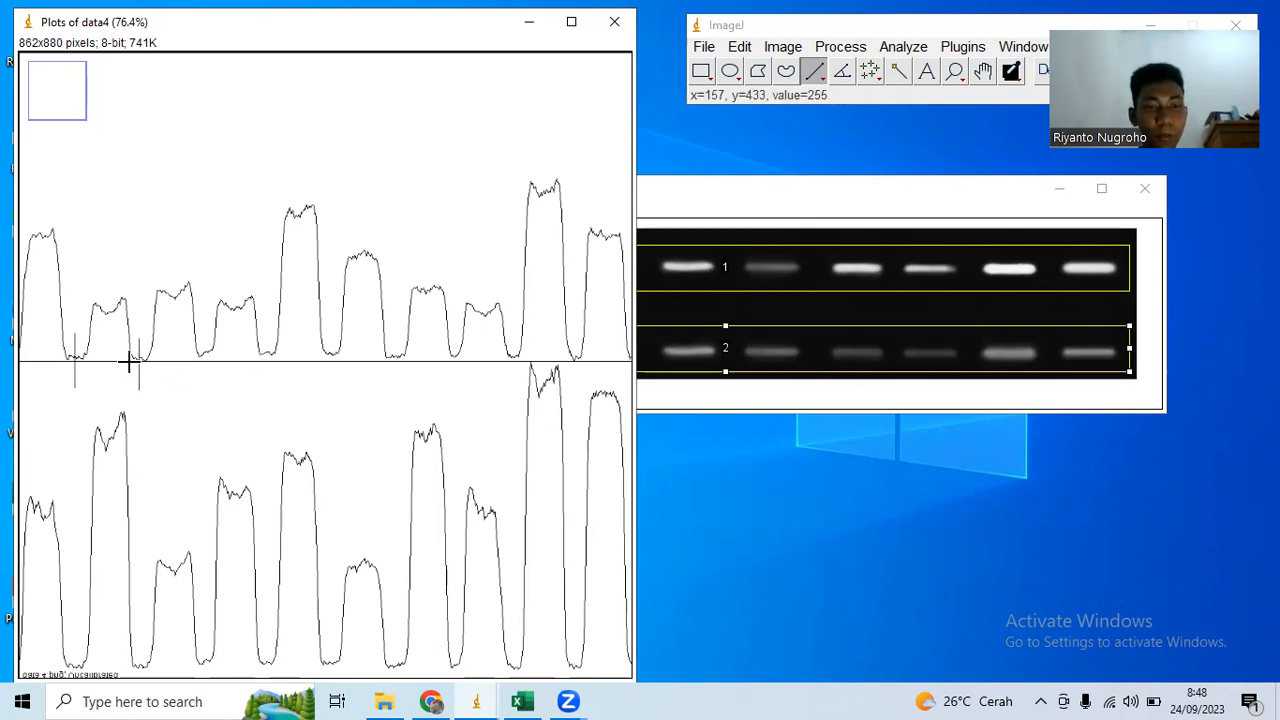
left_click_drag(203, 334, 204, 380)
left_click_drag(270, 334, 269, 388)
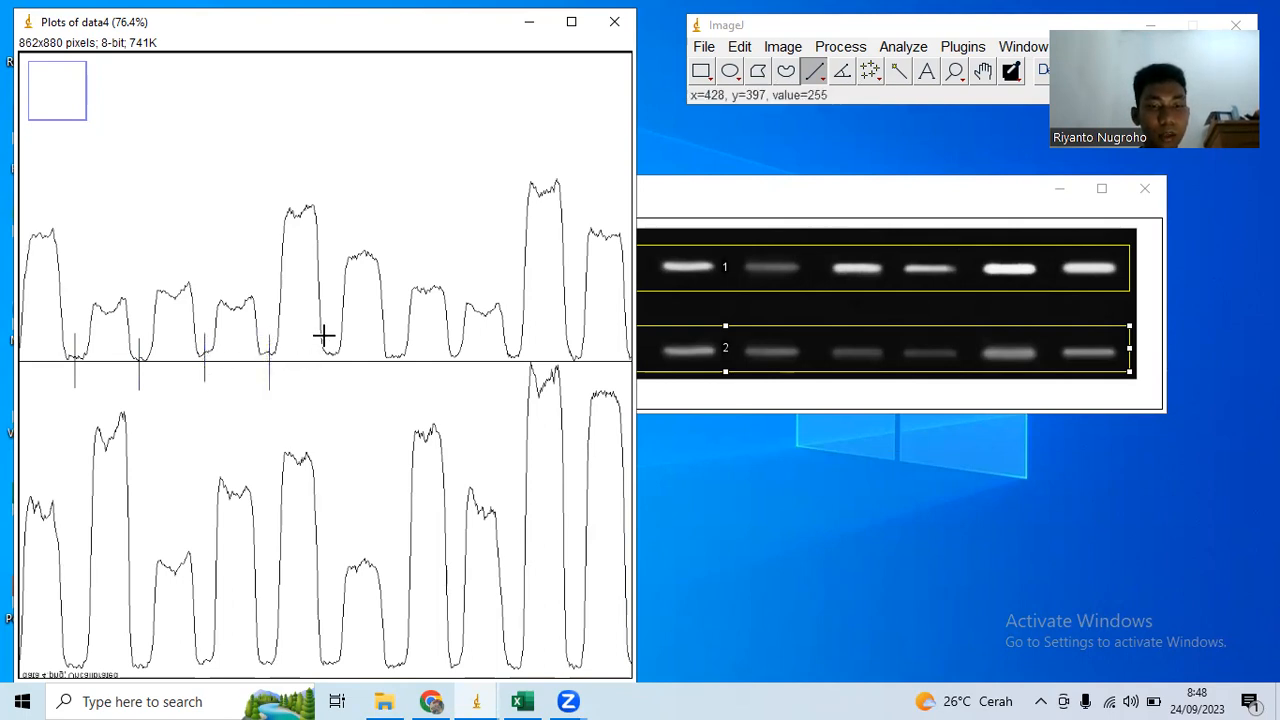
left_click_drag(329, 330, 331, 380)
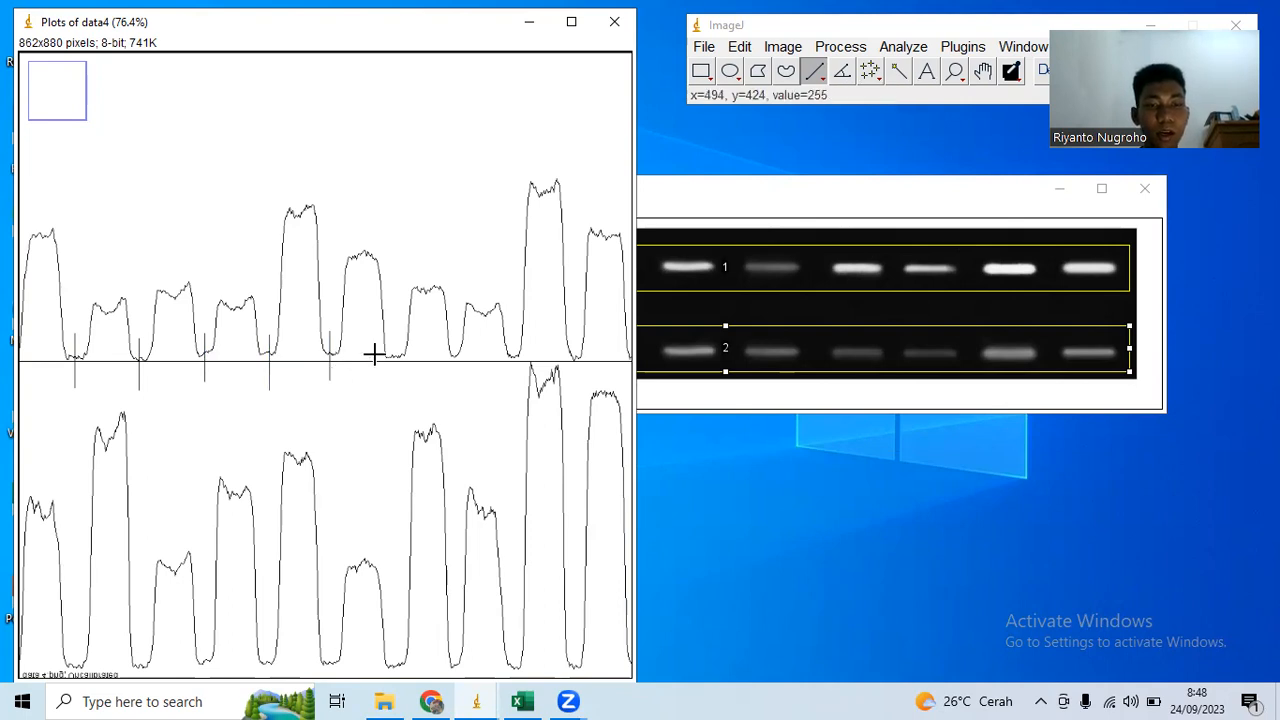
key("shift")
key("shift")
key("shift")
key("shift")
key("shift")
left_click(490, 262)
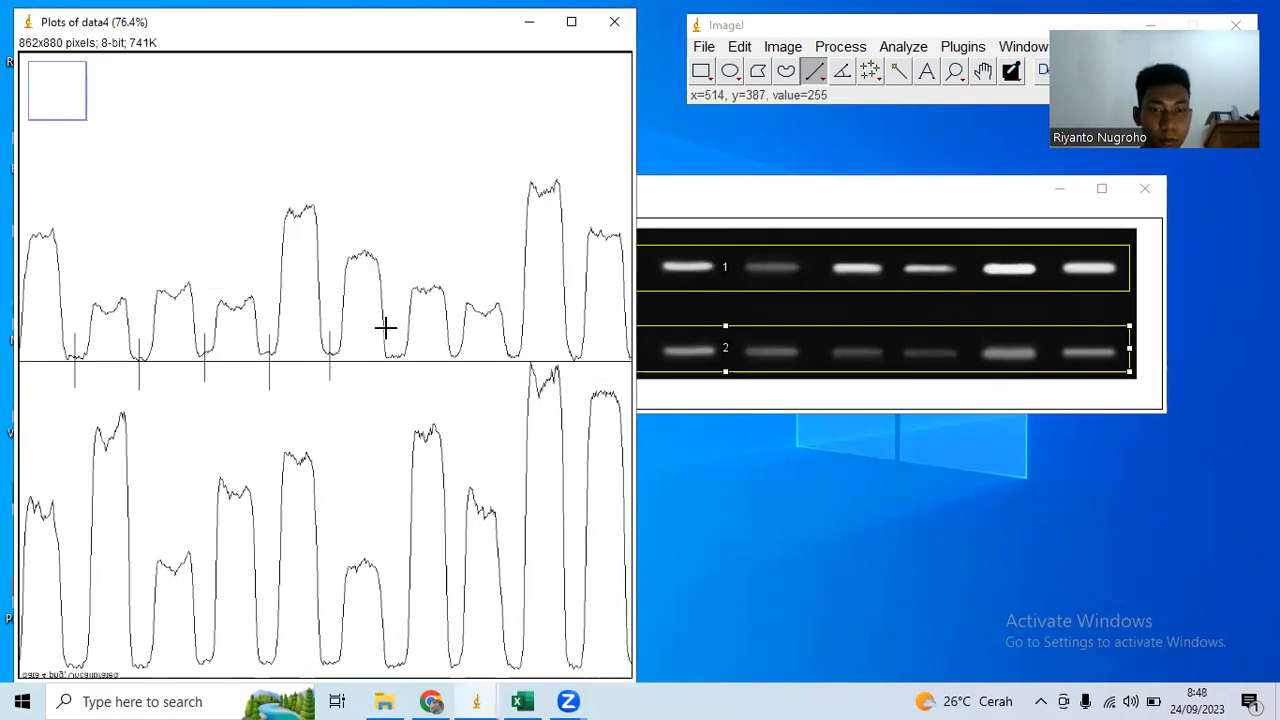
Step: Draw vertical separator lines in the four remaining gaps between the sixth and tenth peaks of the upper plot
left_click_drag(395, 329, 396, 388)
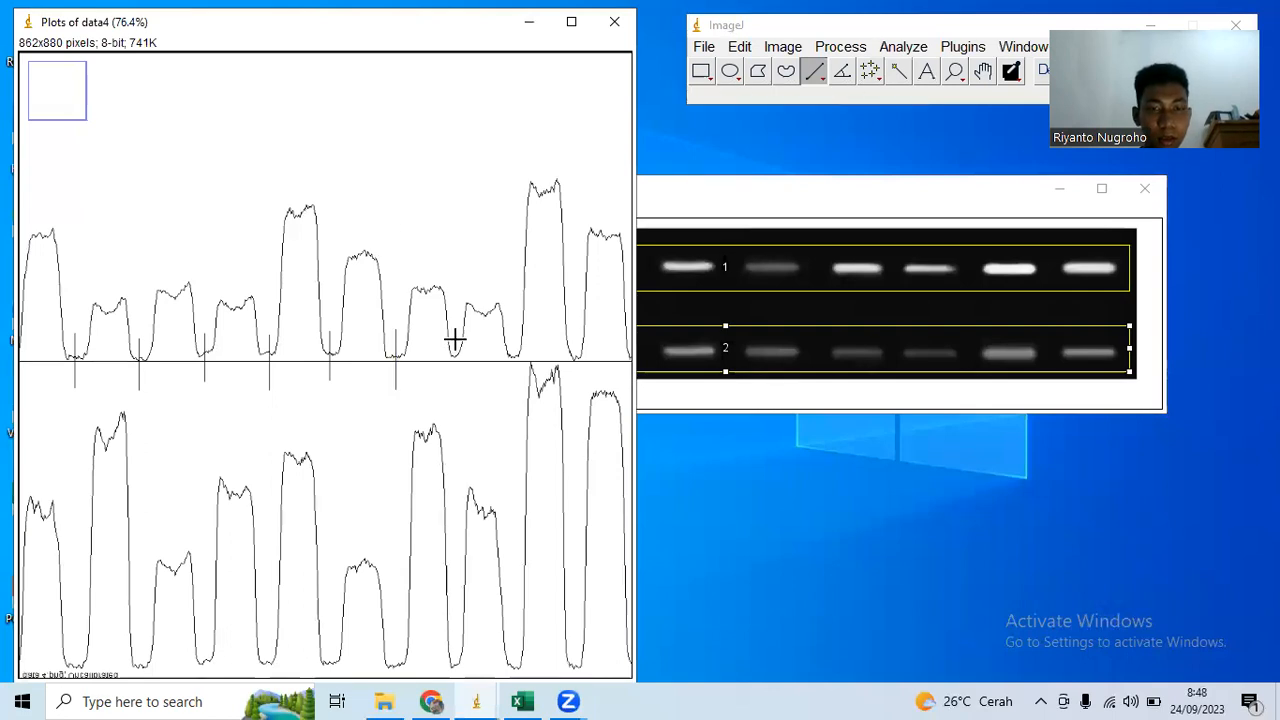
left_click_drag(453, 338, 453, 381)
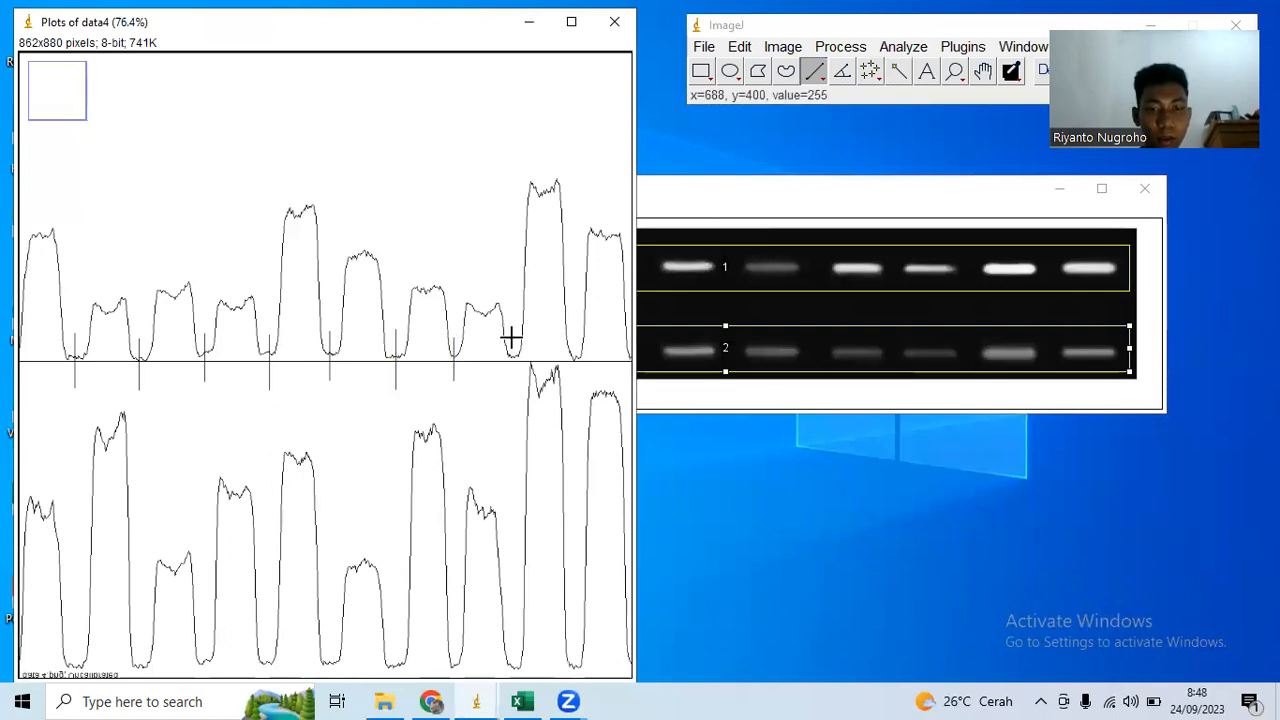
left_click_drag(510, 338, 510, 381)
left_click_drag(575, 343, 575, 381)
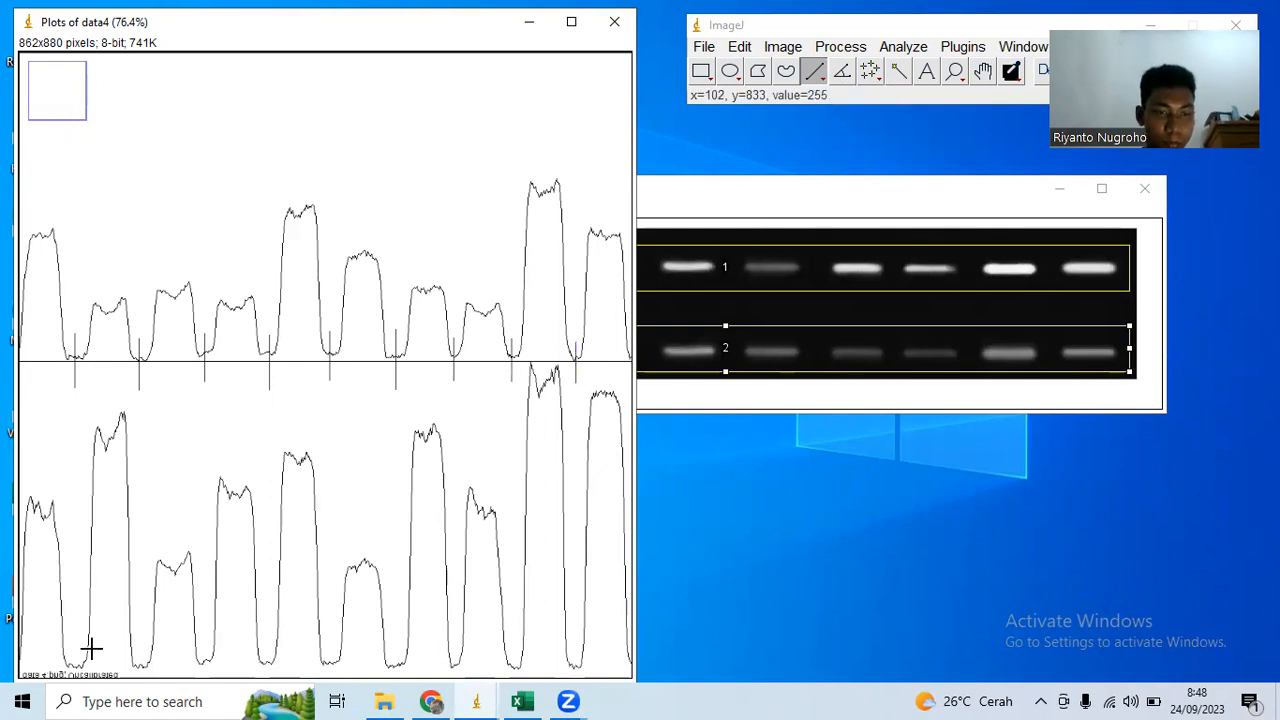
Step: Draw a vertical separator line between the first and second peaks of the lower plot and decline the Sticky Keys prompt
left_click_drag(73, 647, 75, 684)
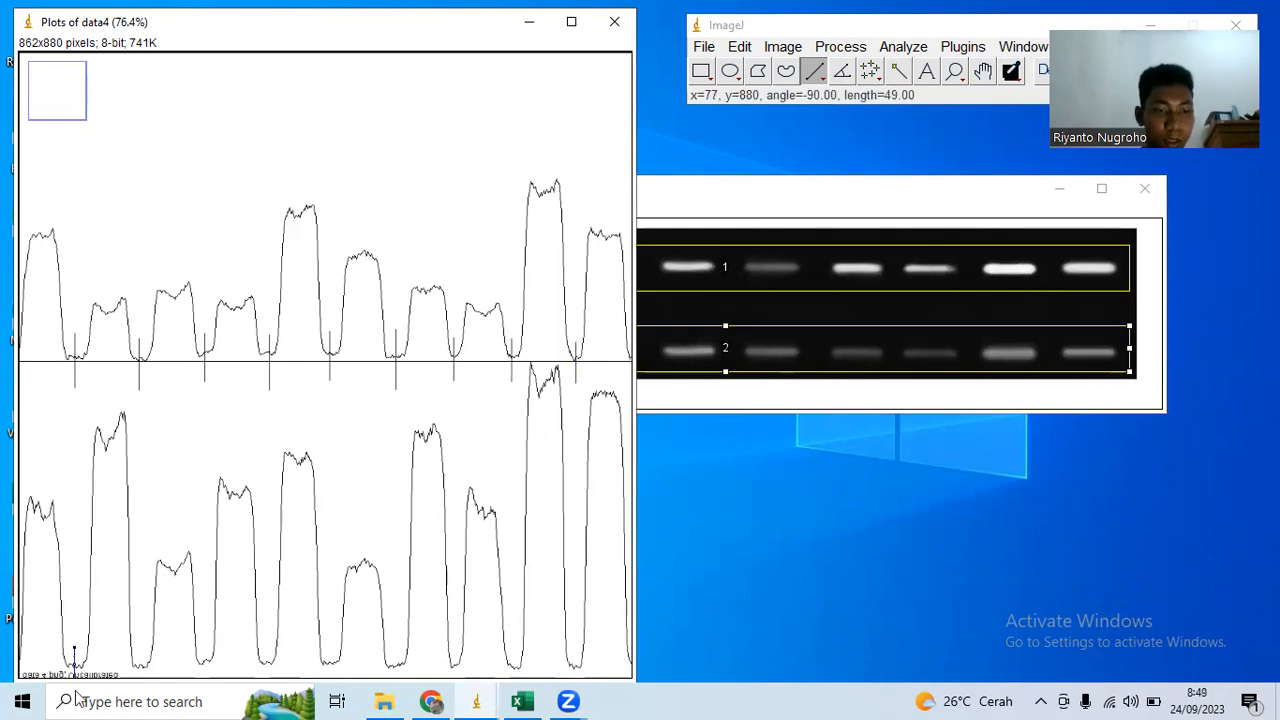
key("shift")
key("shift")
key("shift")
key("shift")
key("shift")
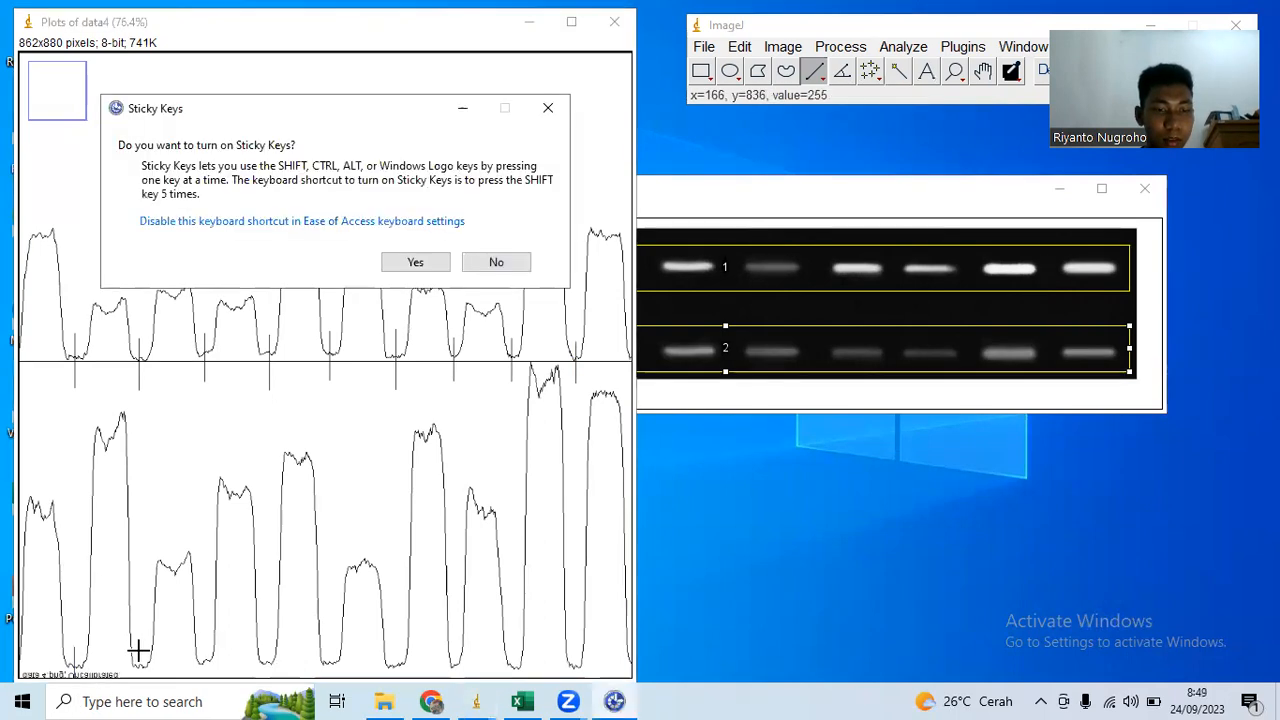
left_click(496, 262)
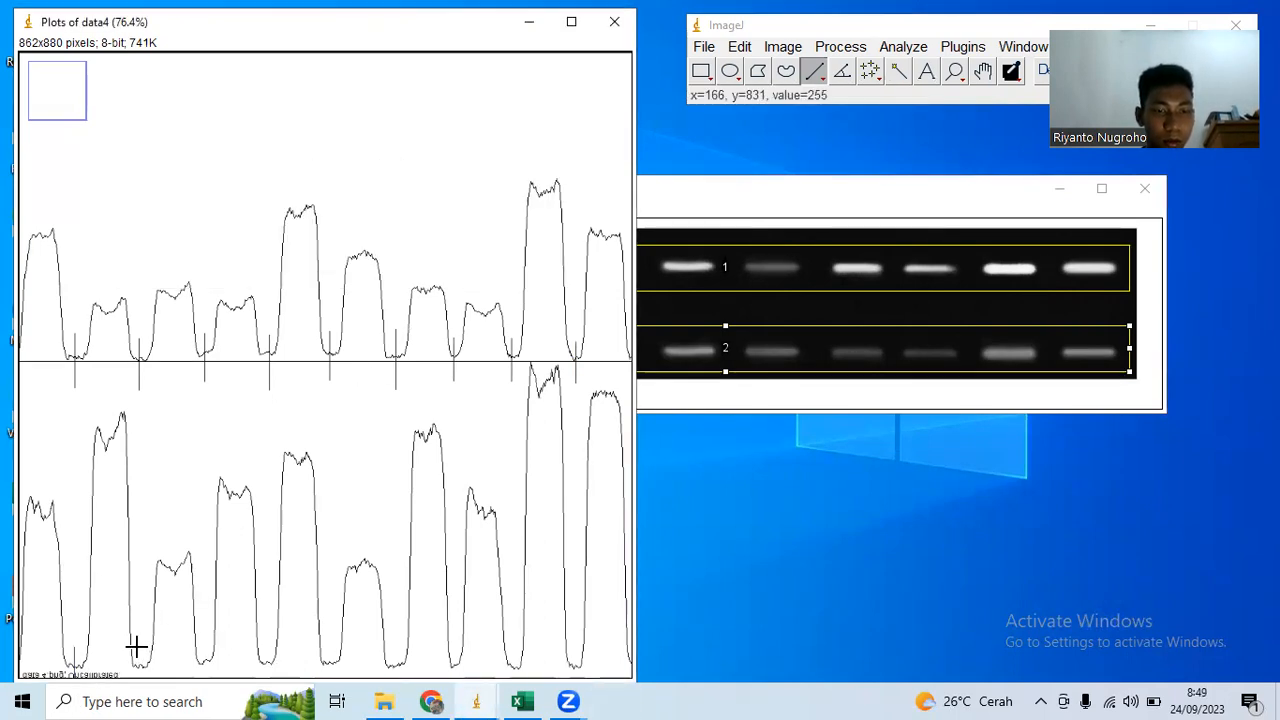
Step: Draw vertical separator lines in the second to sixth gaps between peaks of the lower plot, declining the Sticky Keys prompt
left_click_drag(136, 648, 137, 686)
left_click_drag(203, 629, 204, 691)
left_click_drag(265, 632, 267, 687)
left_click_drag(330, 638, 331, 691)
left_click_drag(395, 643, 402, 694)
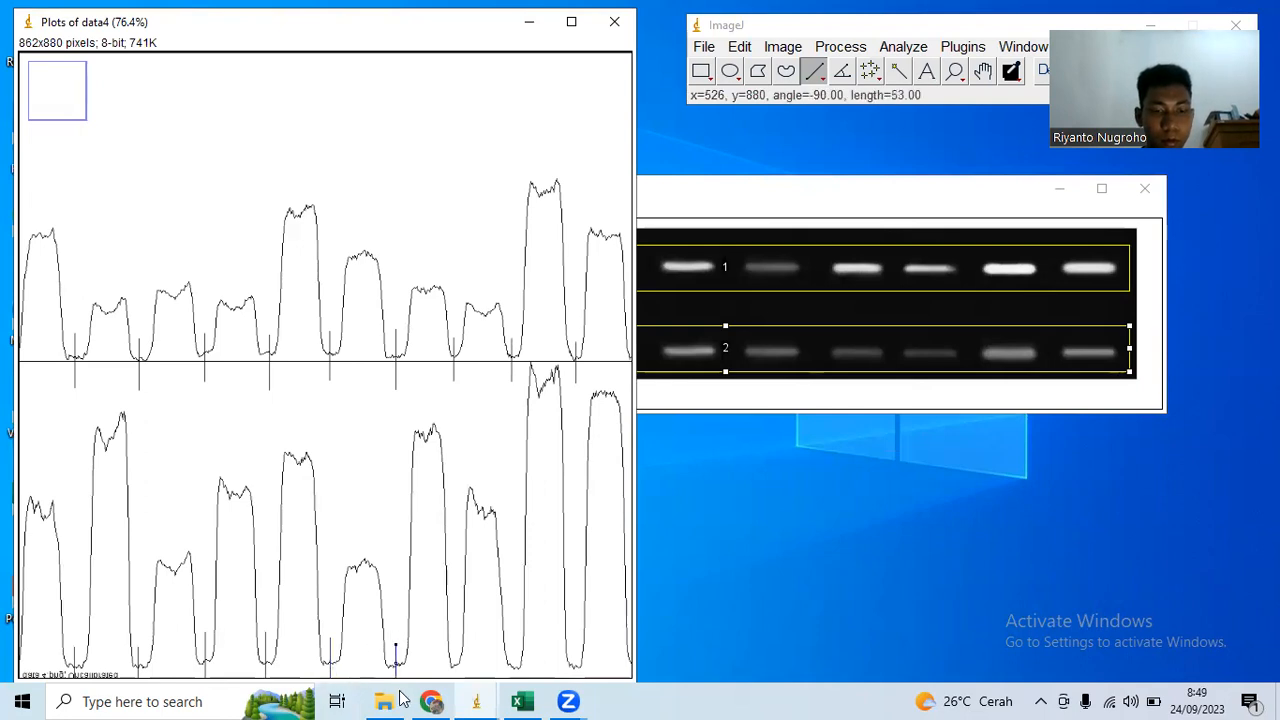
key("shift")
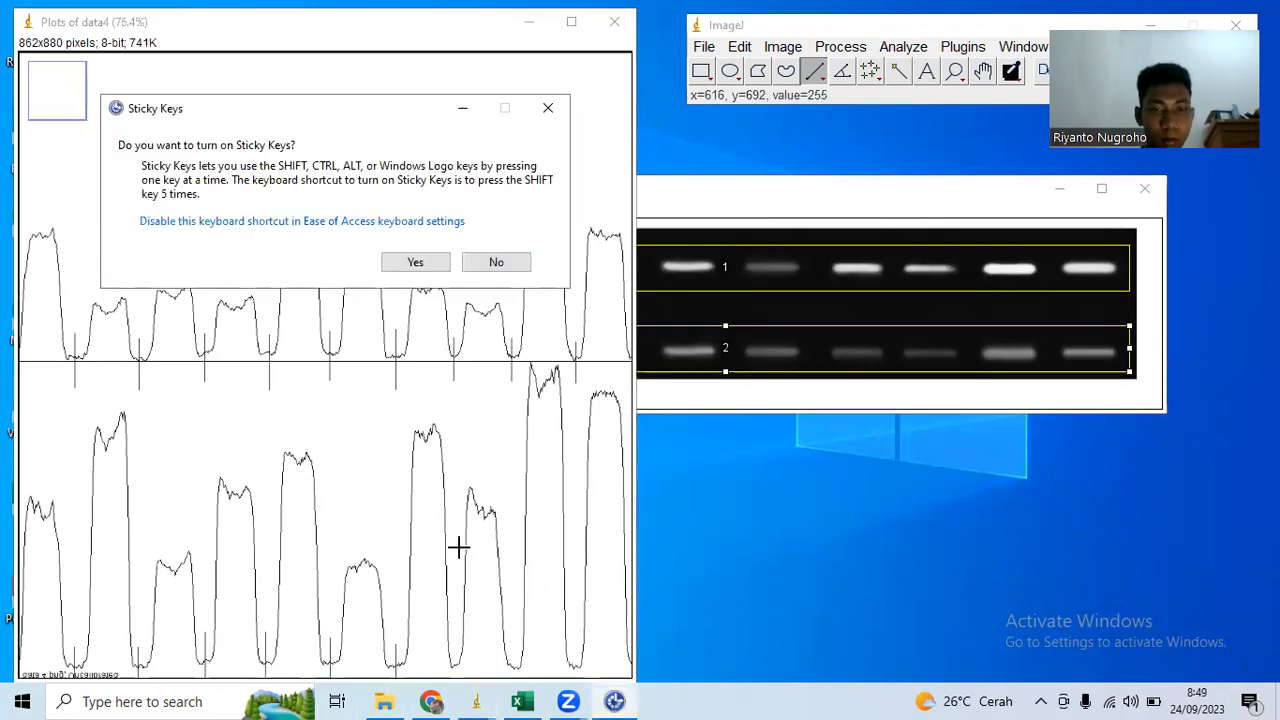
left_click(493, 261)
Step: Draw vertical separator lines in the last three gaps between peaks of the lower plot
left_click_drag(457, 641, 457, 702)
left_click_drag(512, 643, 512, 700)
left_click_drag(573, 635, 573, 699)
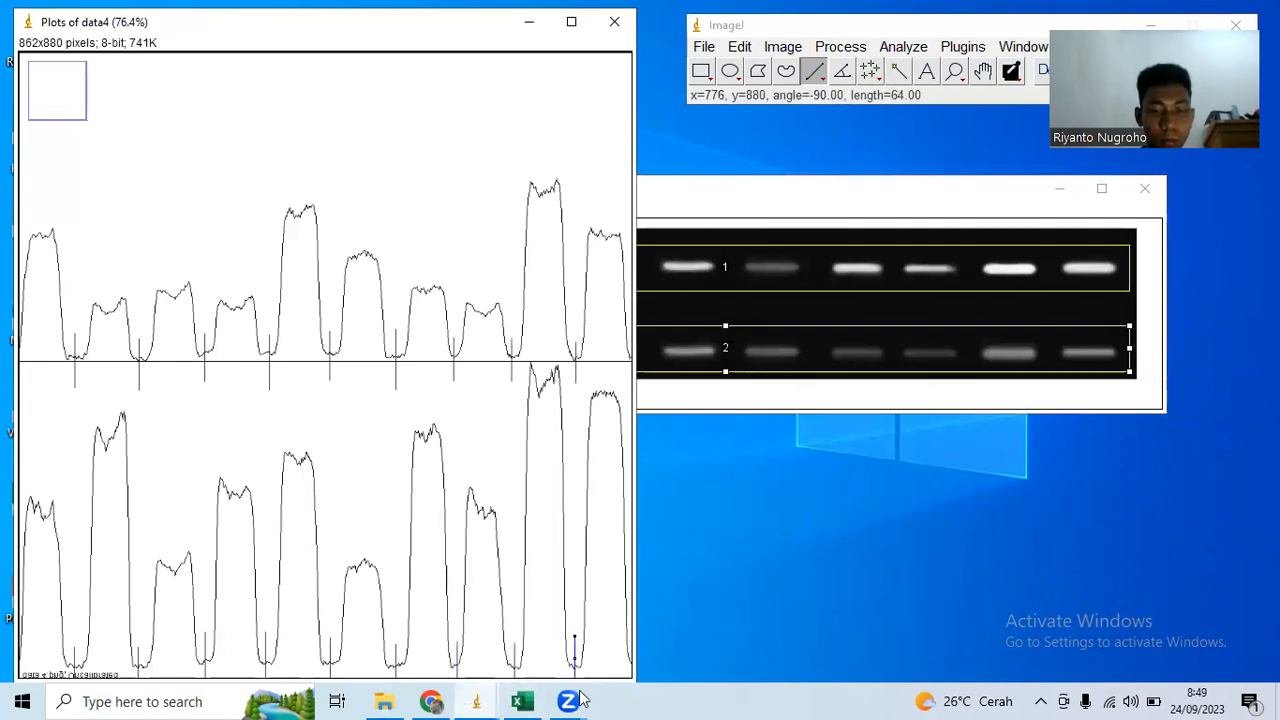
Step: Measure the areas of all ten peaks in the upper plot with the Wand tool, from first to last
left_click(899, 72)
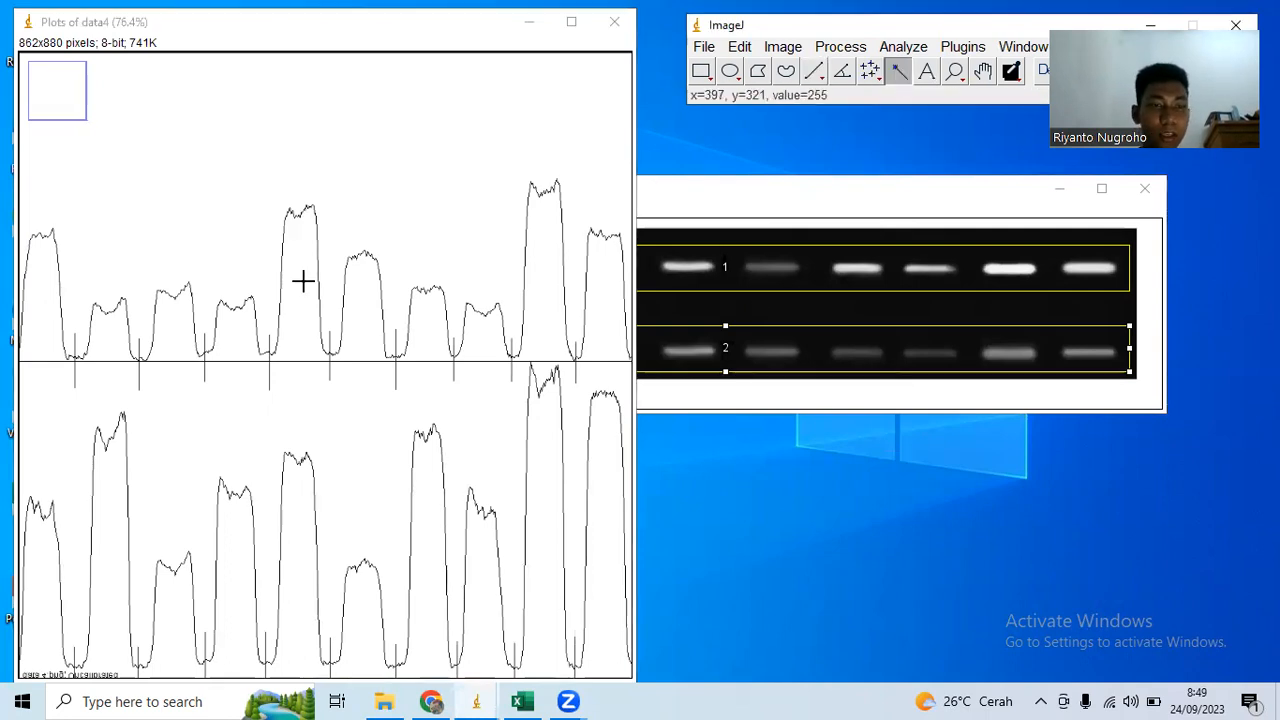
left_click(44, 305)
left_click(110, 332)
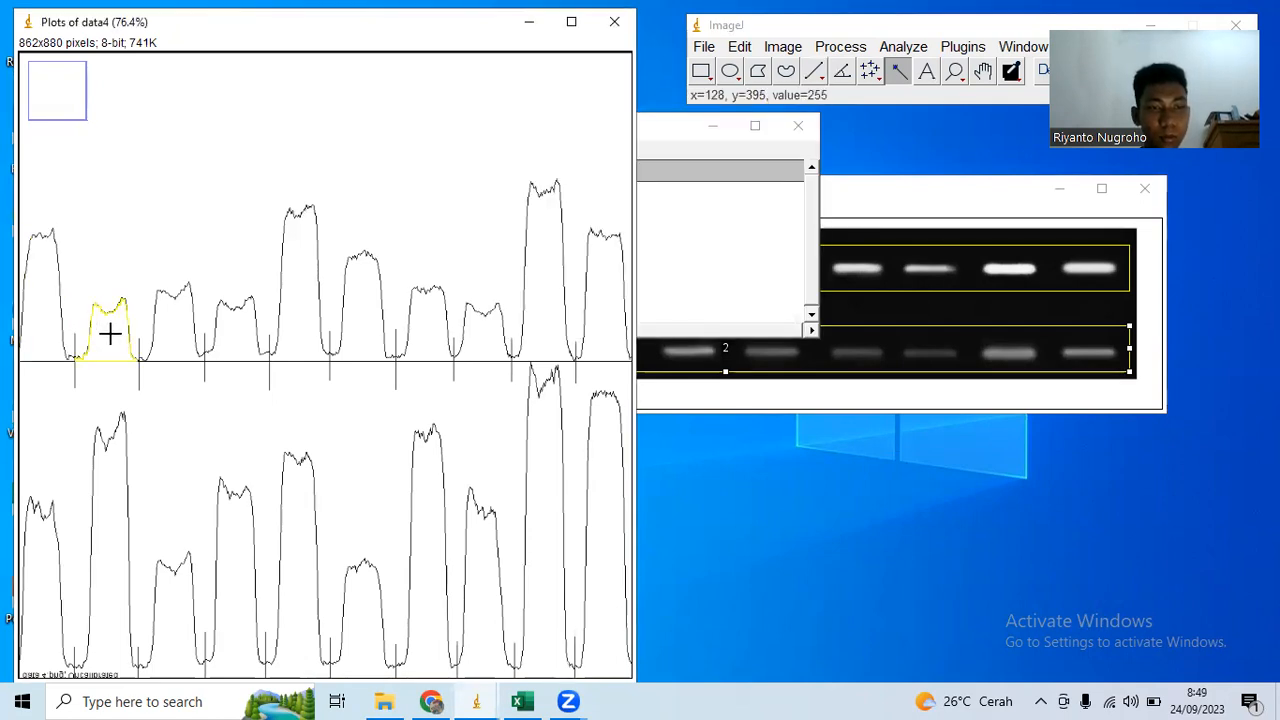
left_click(176, 331)
left_click(257, 330)
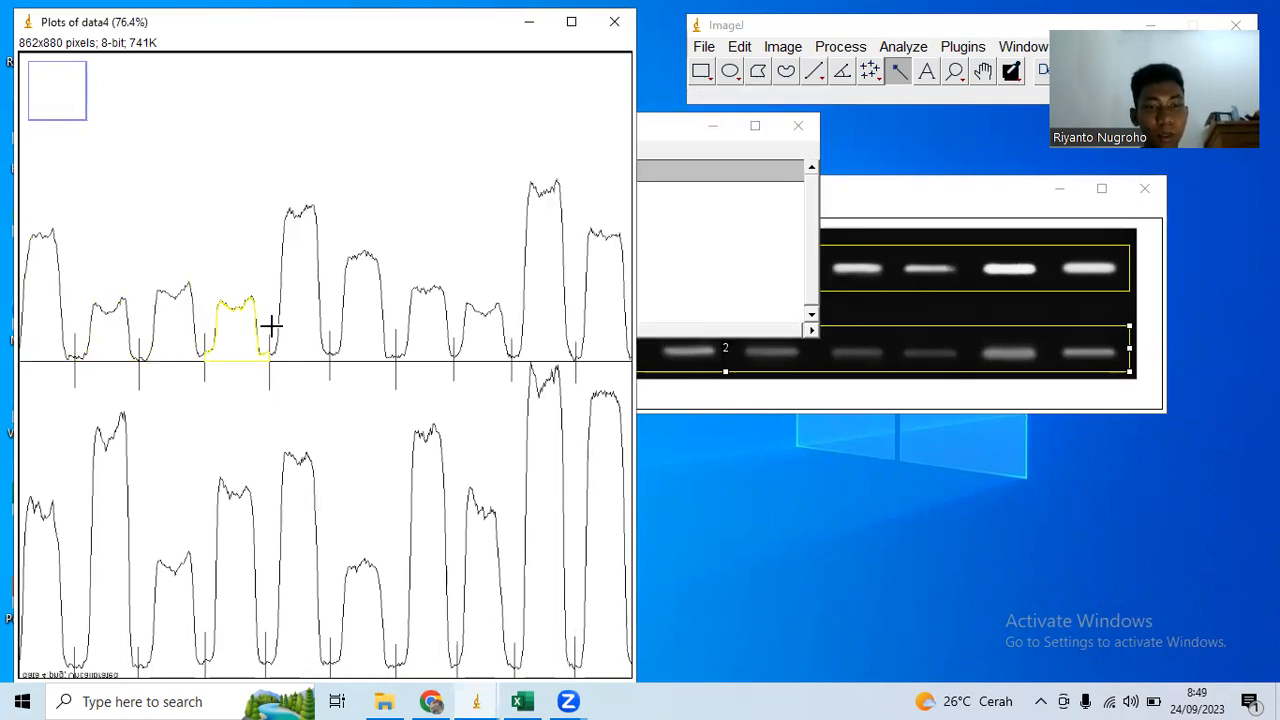
left_click(300, 318)
left_click(362, 318)
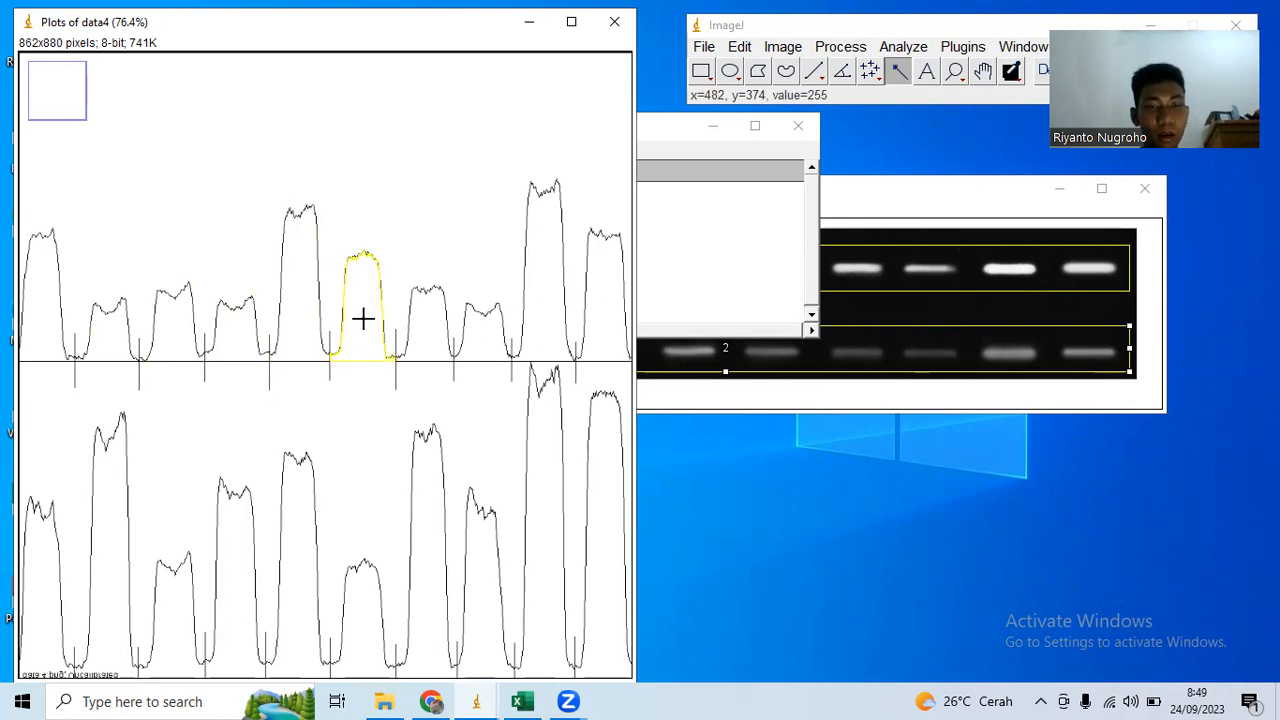
left_click(423, 334)
left_click(486, 340)
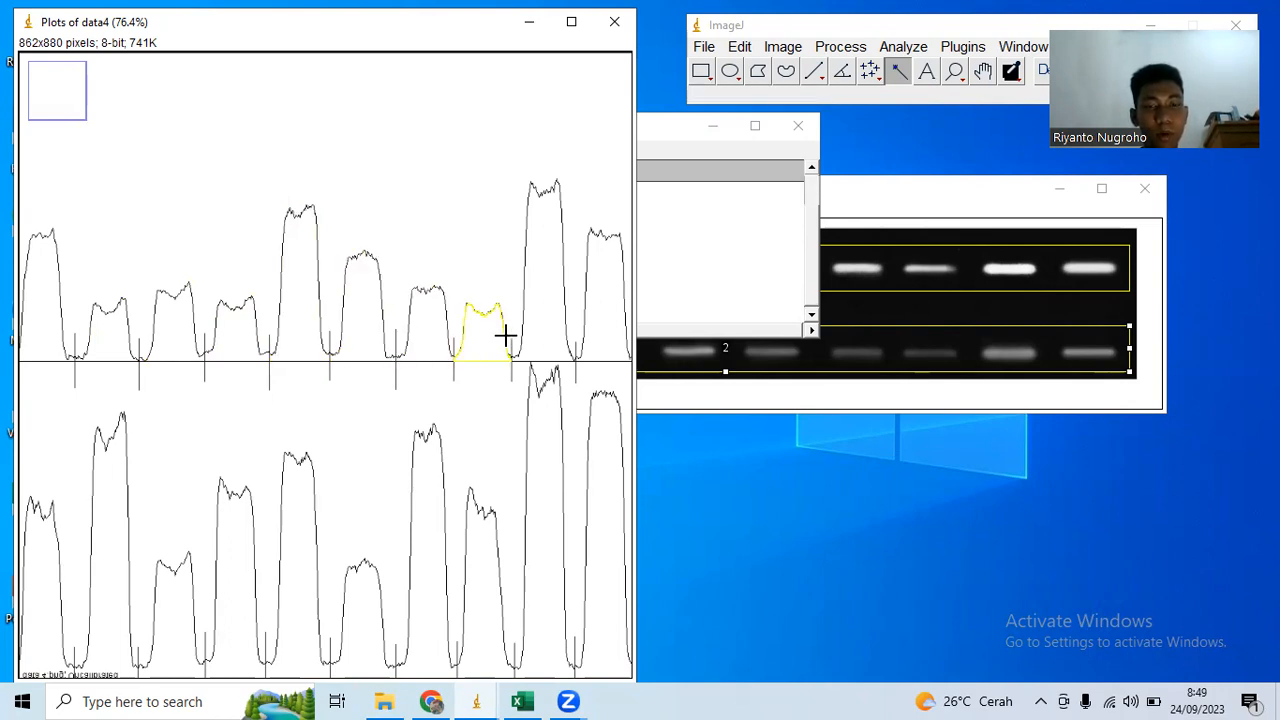
left_click(545, 320)
left_click(596, 320)
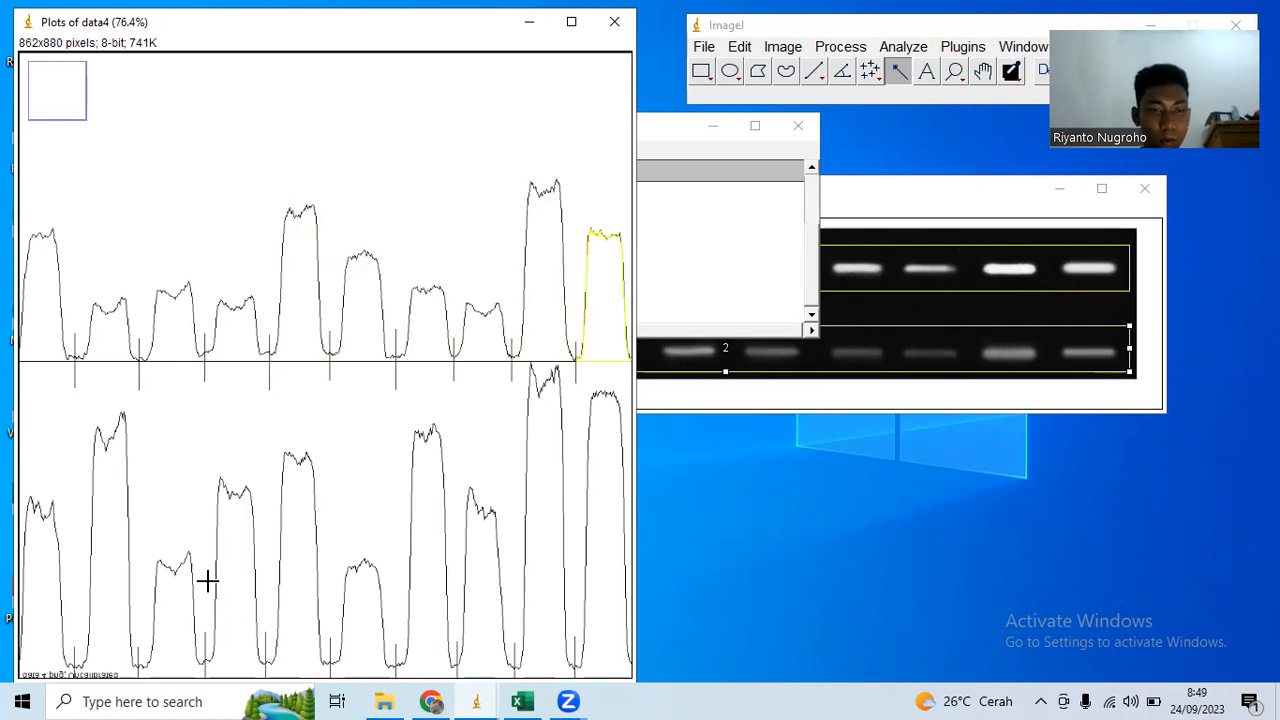
Step: Measure the areas of all ten peaks in the lower plot with the Wand tool, in order from the first peak
left_click(38, 610)
left_click(104, 584)
left_click(163, 602)
left_click(233, 597)
left_click(292, 598)
left_click(361, 616)
left_click(430, 616)
left_click(483, 614)
left_click(551, 601)
left_click(593, 592)
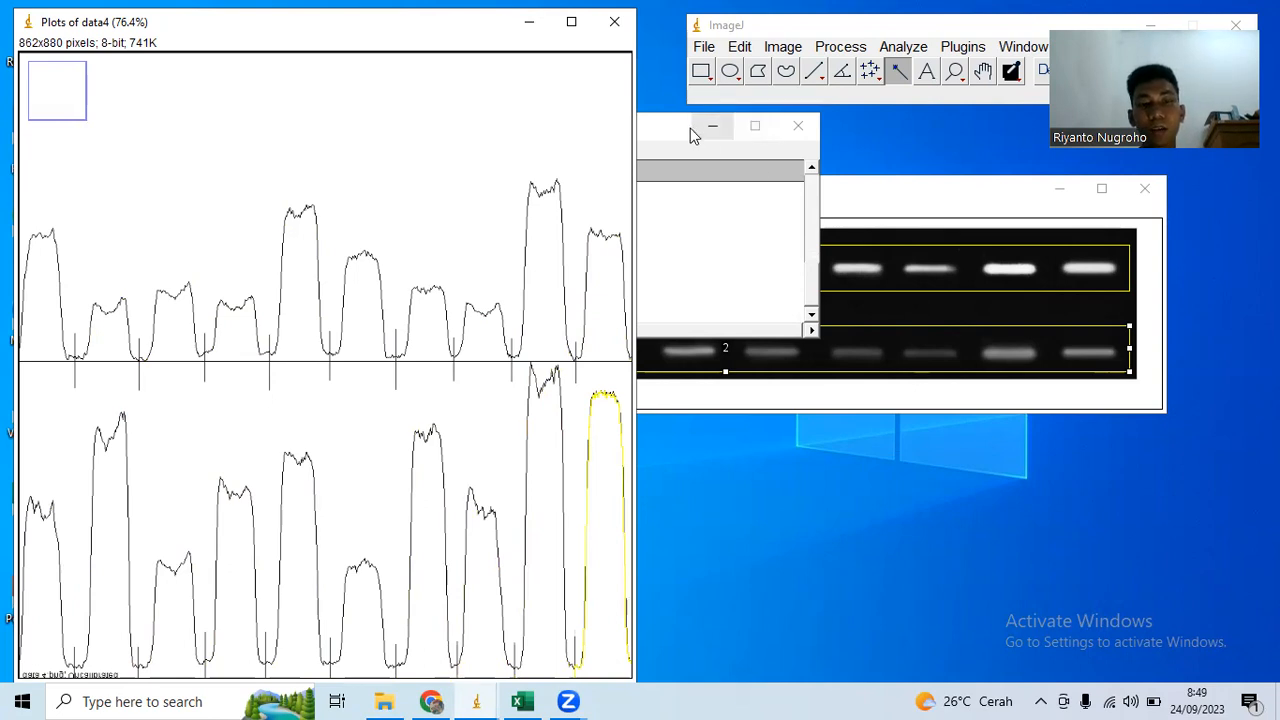
Step: Copy all rows of the maximized Results table and paste them into Sheet1 of the Excel workbook praktikum (1), starting at cell I3
left_click(748, 128)
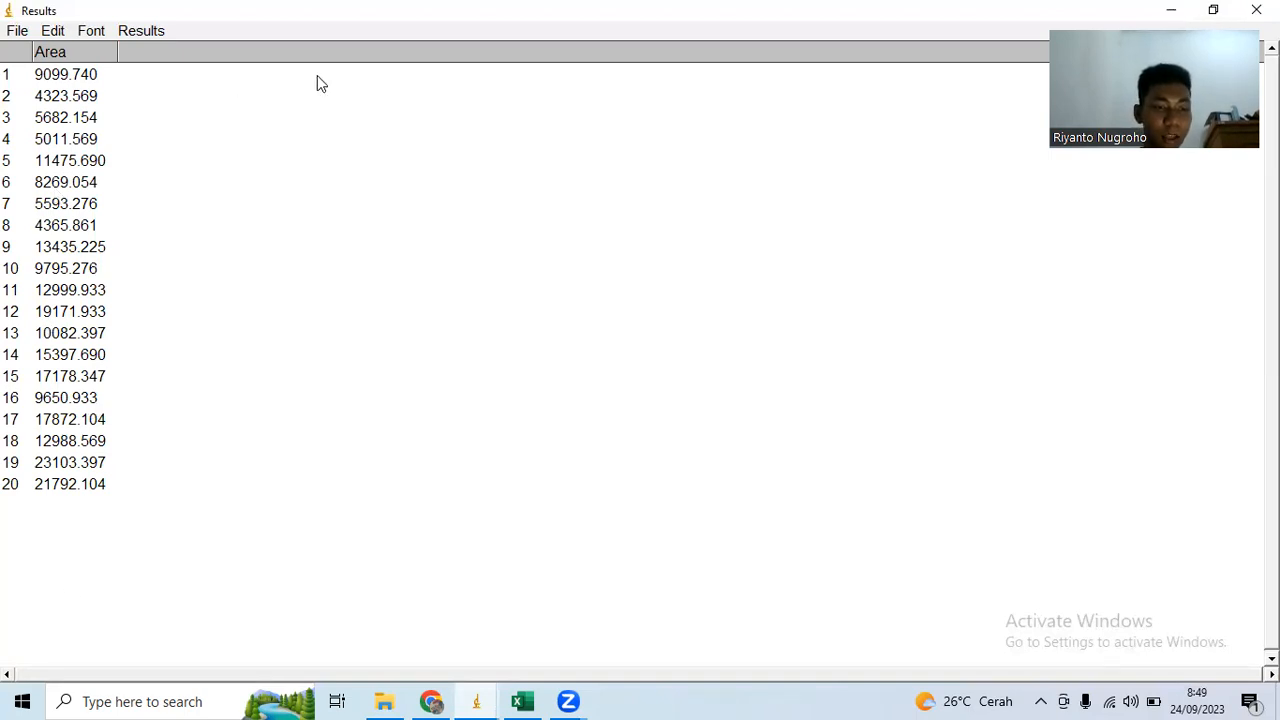
key("ctrl+a")
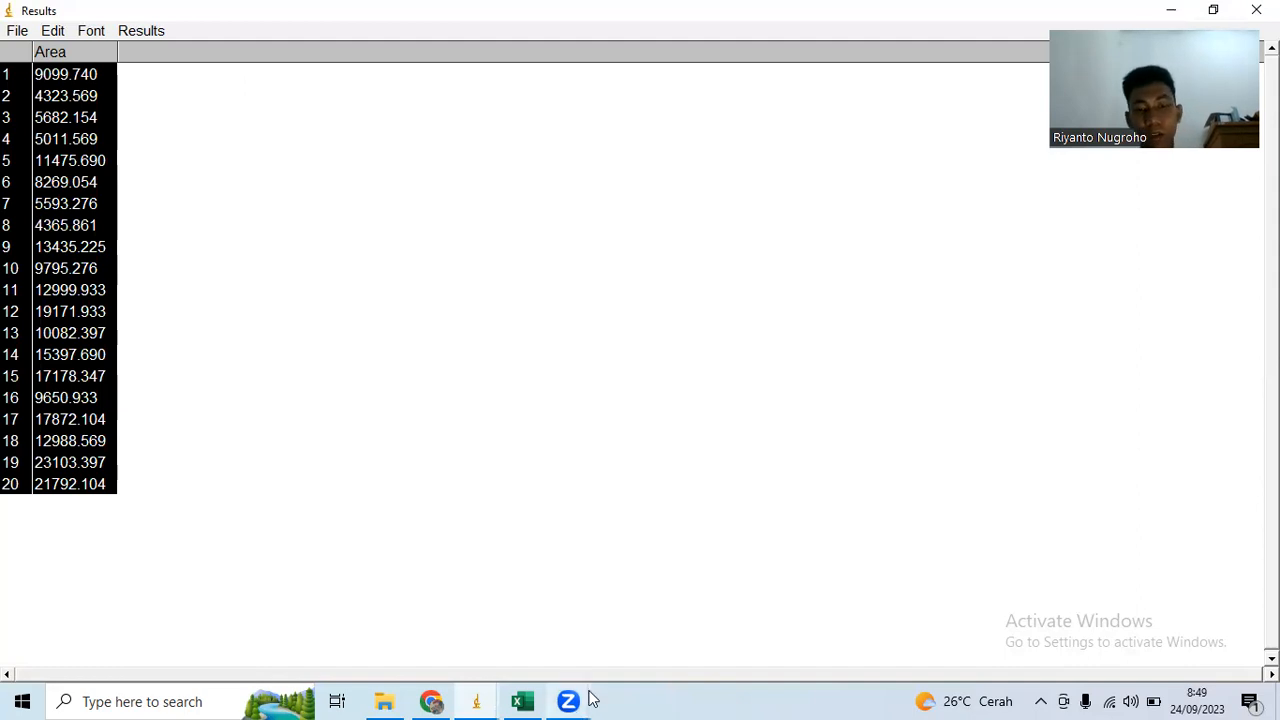
left_click(524, 701)
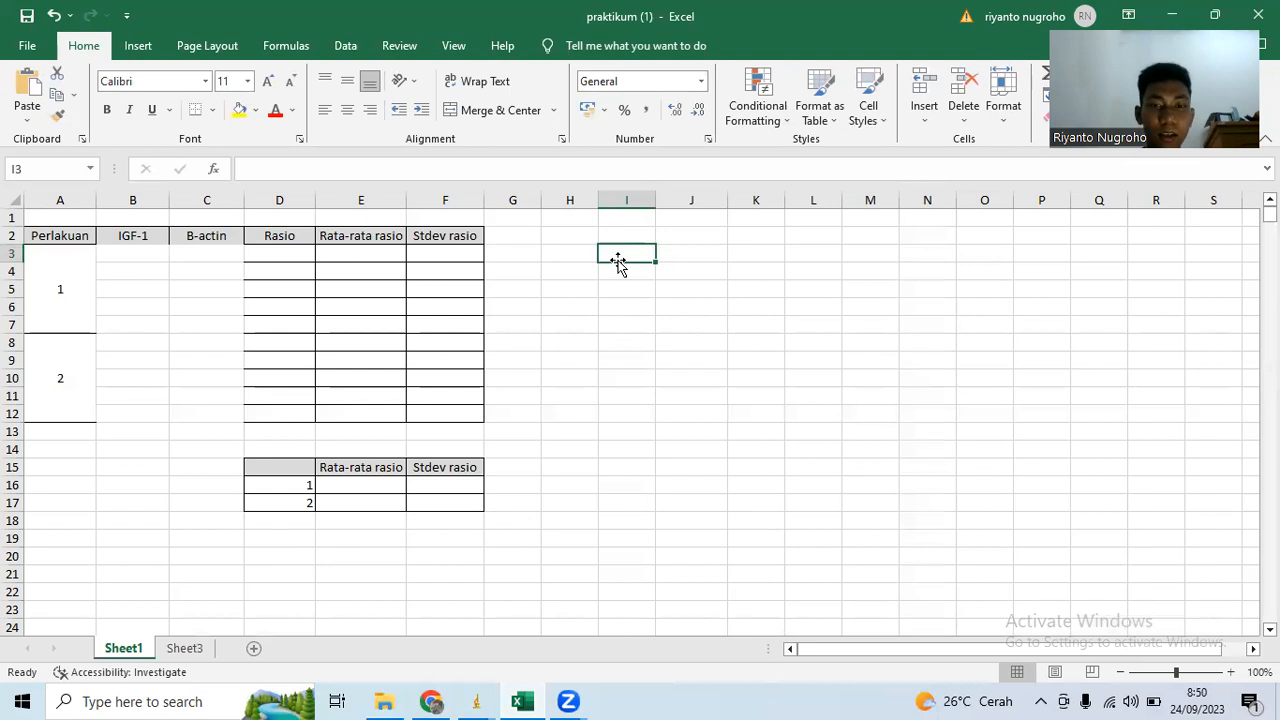
type("1\t9.099.740 2\t4.323.569 3\t5.682.154 4\t5.011.569 5\t11.475.690 6\t8.269.054 7\t5.593.276 8\t4.365.861 9\t13.435.225 10\t9.795.276 11\t12.999.933 12\t19.171.933 13\t10.082.397 14\t15.397.690 15\t17.178.347 16\t9.650.933 17\t17.872.104 18\t12.988.569 19\t23.103.397 20\t21.792.104")
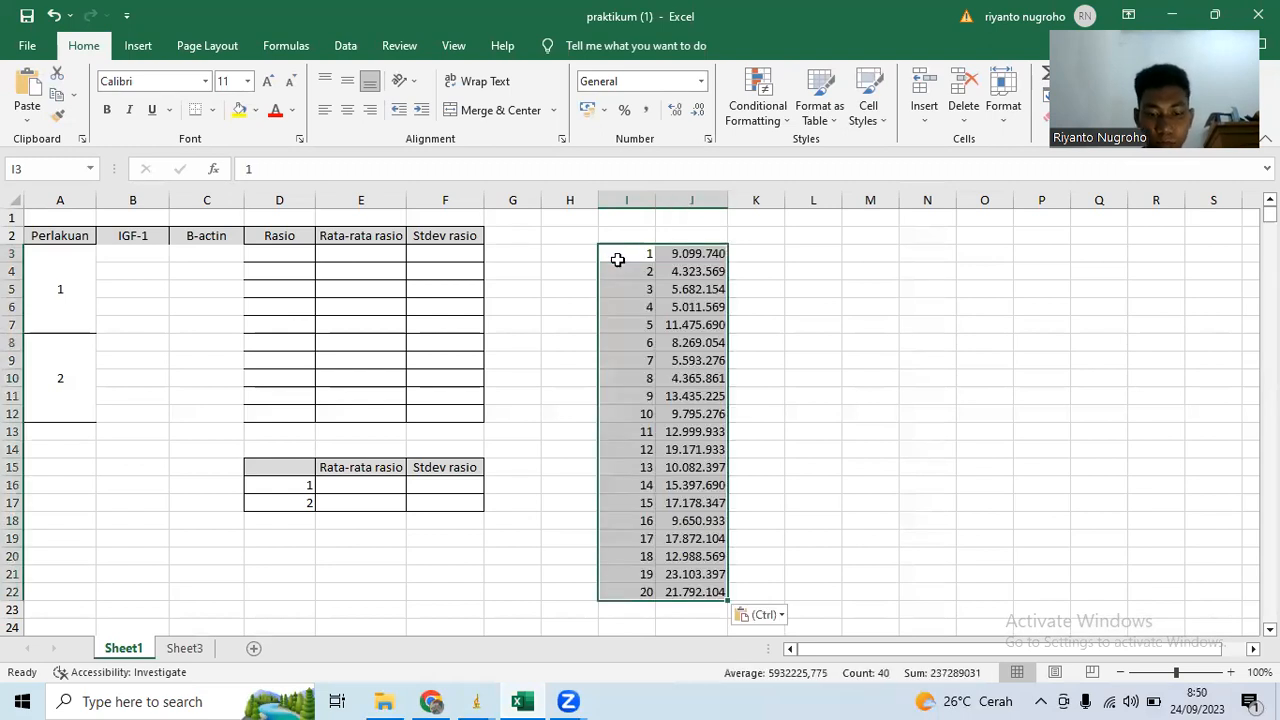
Step: Copy the first ten area values, J3:J12, into the IGF-1 column starting at B3
left_click(694, 322)
left_click_drag(701, 254, 704, 421)
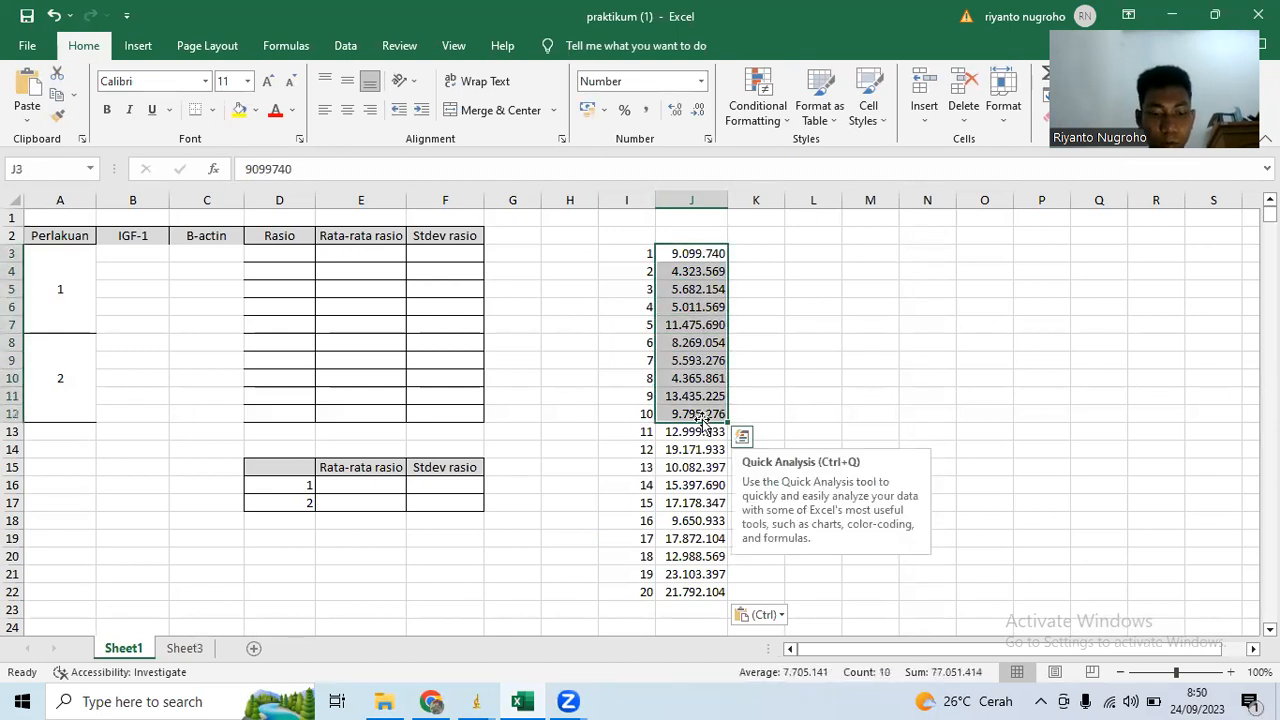
key("ctrl+c")
left_click(140, 256)
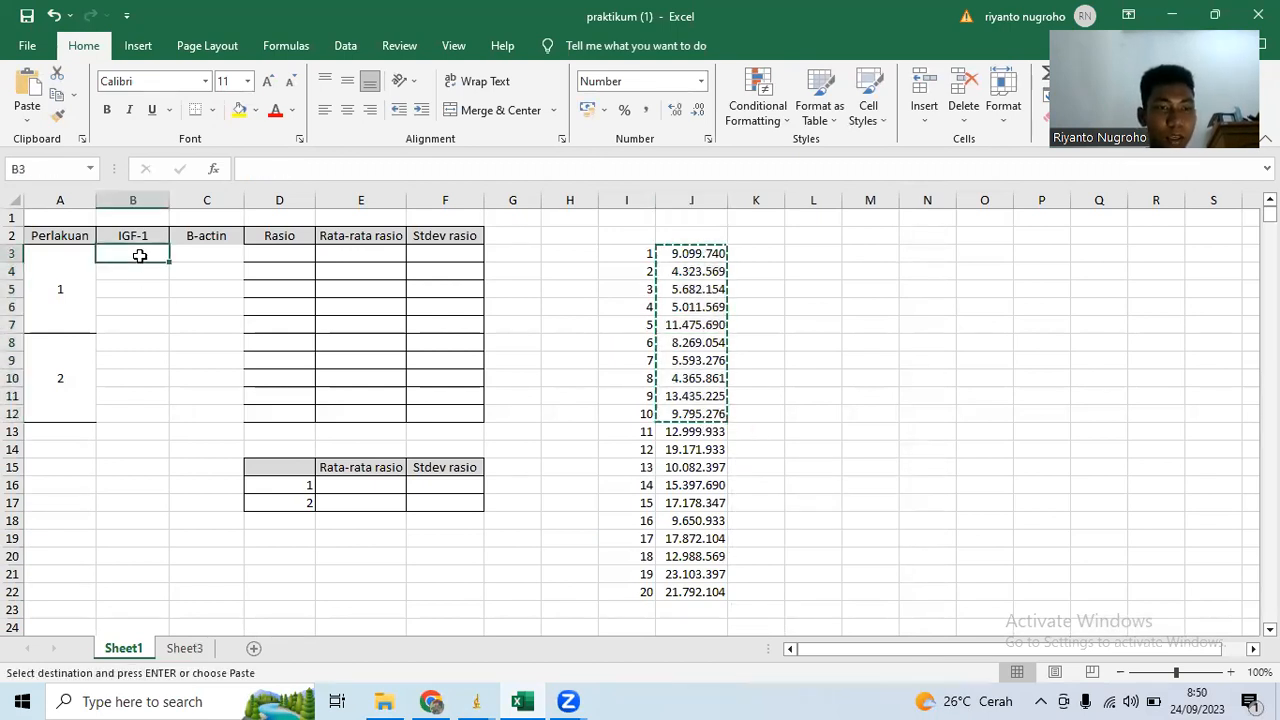
key("ctrl+v")
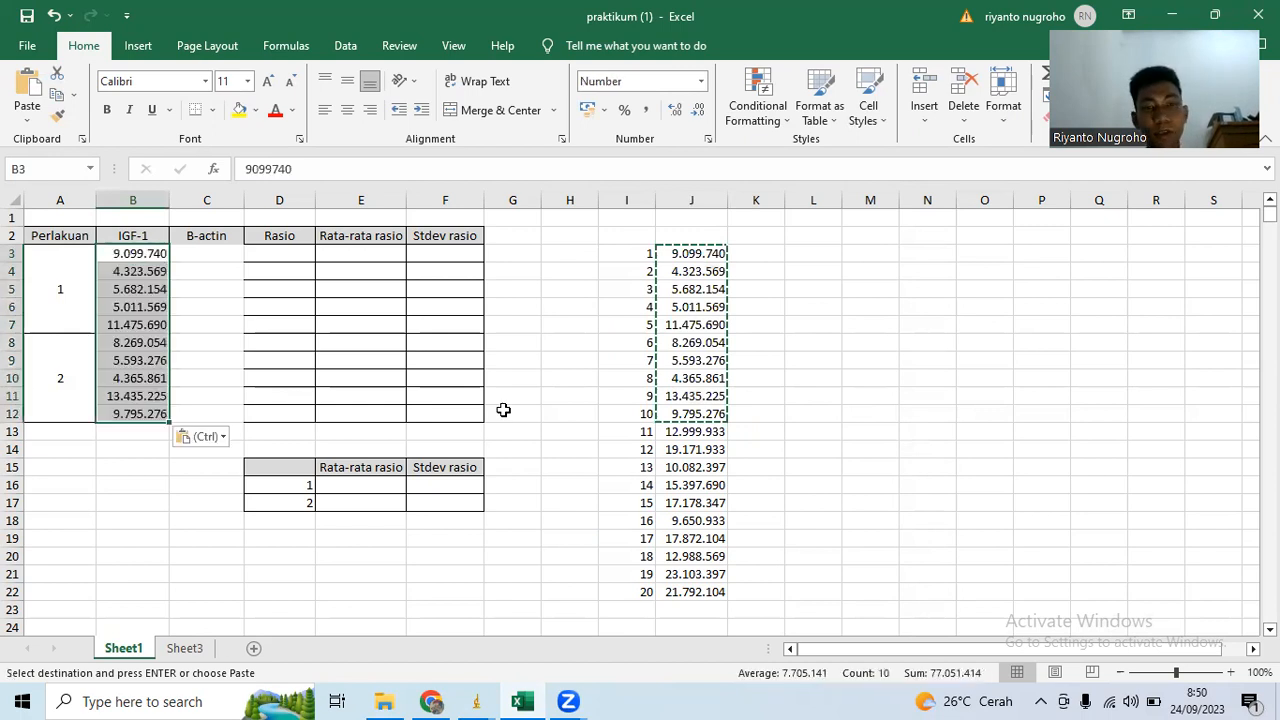
Step: Copy the last ten area values, J13:J22, into the B-actin column starting at C3
left_click_drag(700, 434, 696, 593)
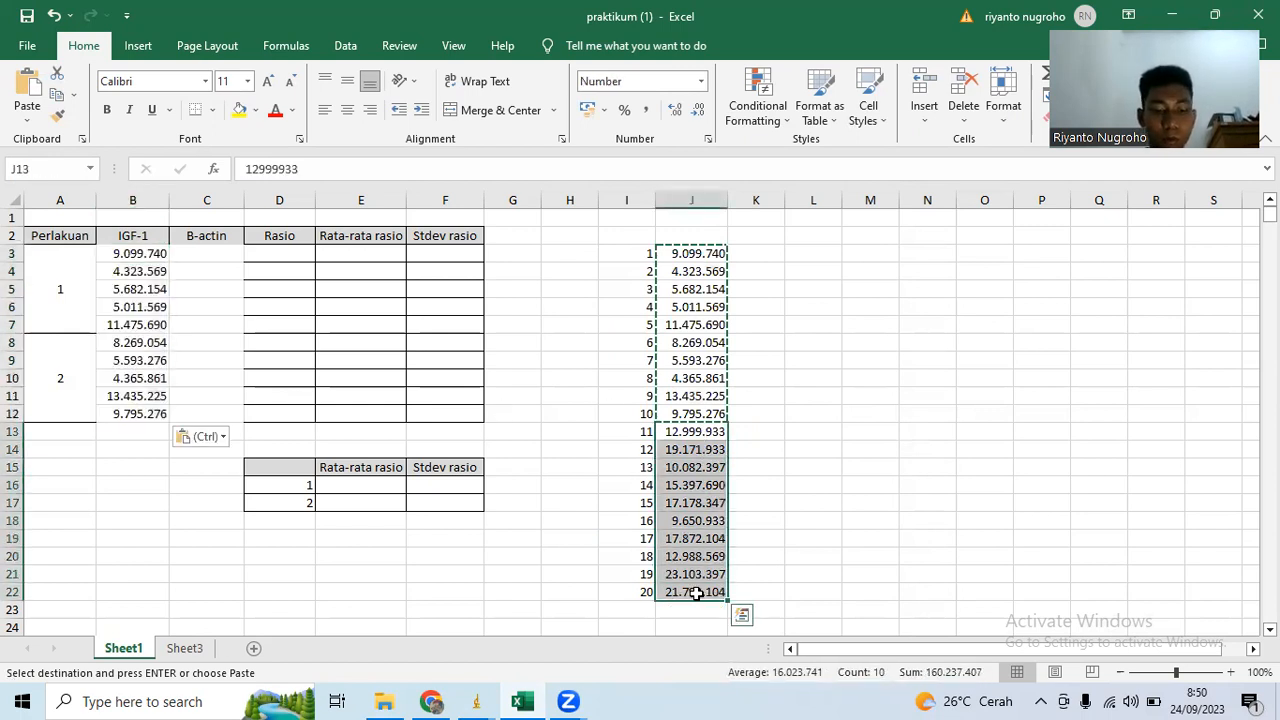
left_click(208, 254)
key("ctrl+v")
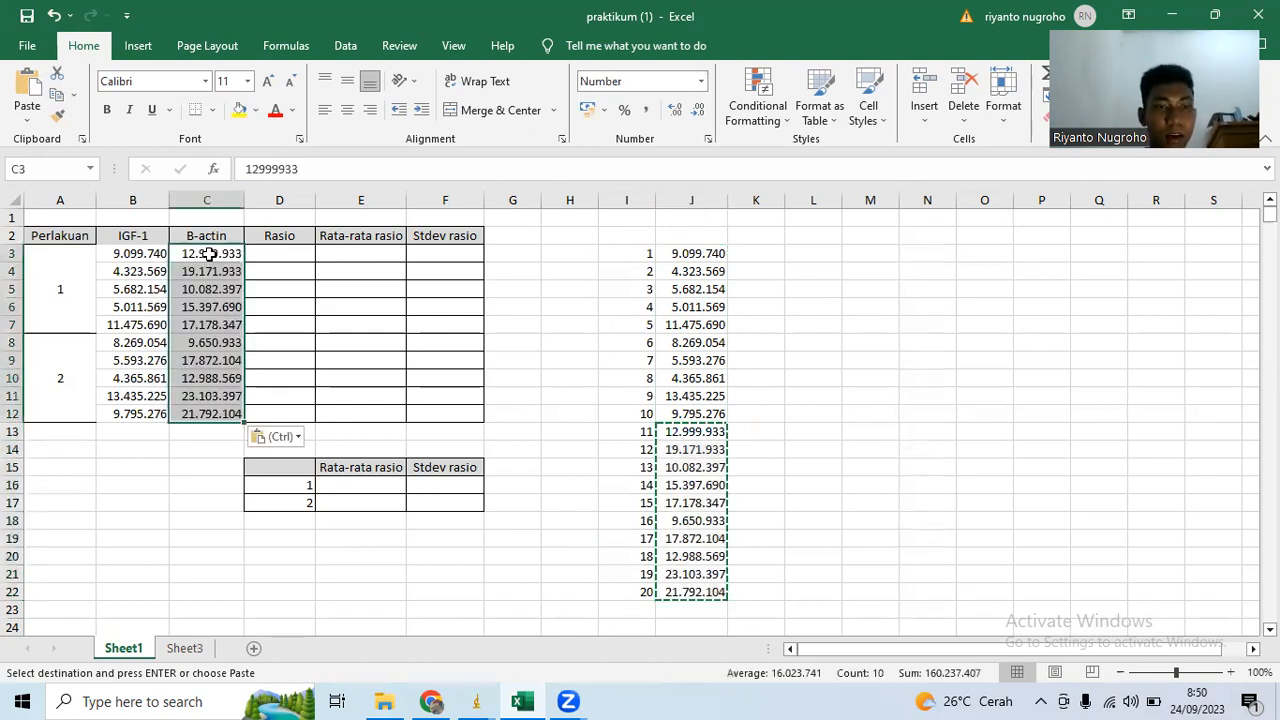
Step: Enter the ratio formula =B3/C3 in D3 and fill it down the Rasio column to D12
left_click(306, 258)
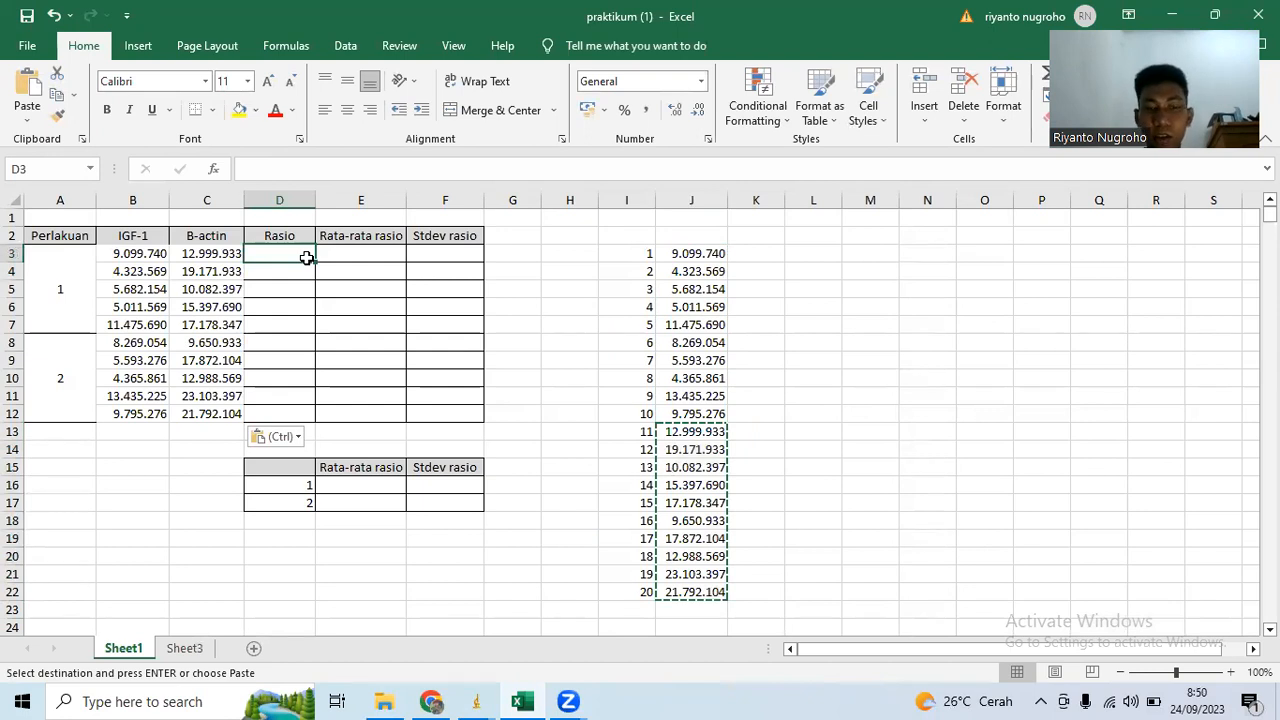
type("=")
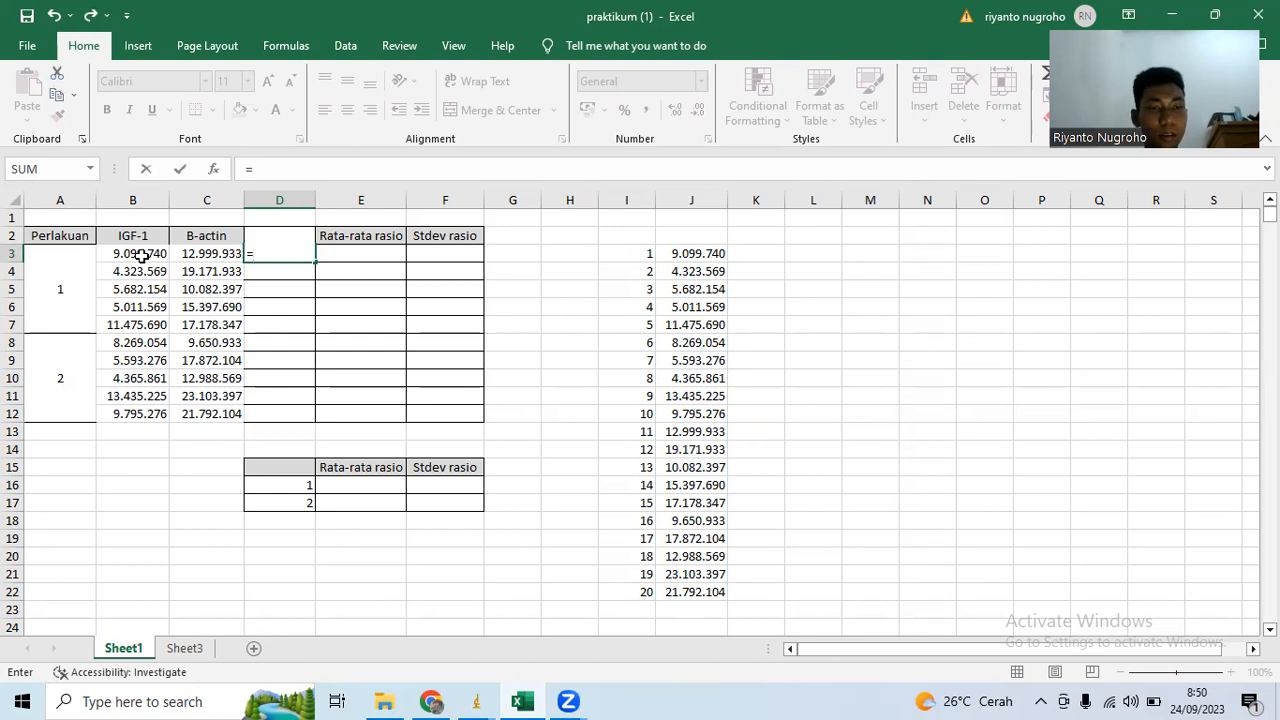
left_click(141, 255)
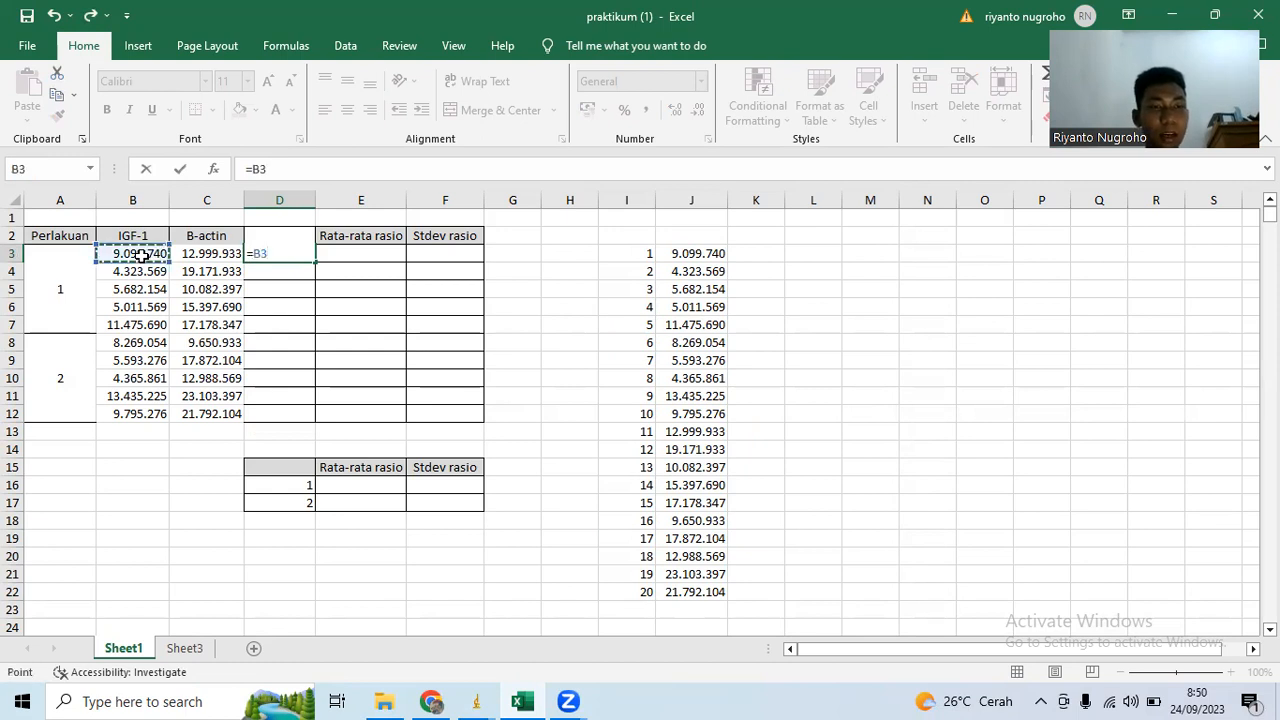
type("/")
left_click(218, 254)
key("ctrl+Return")
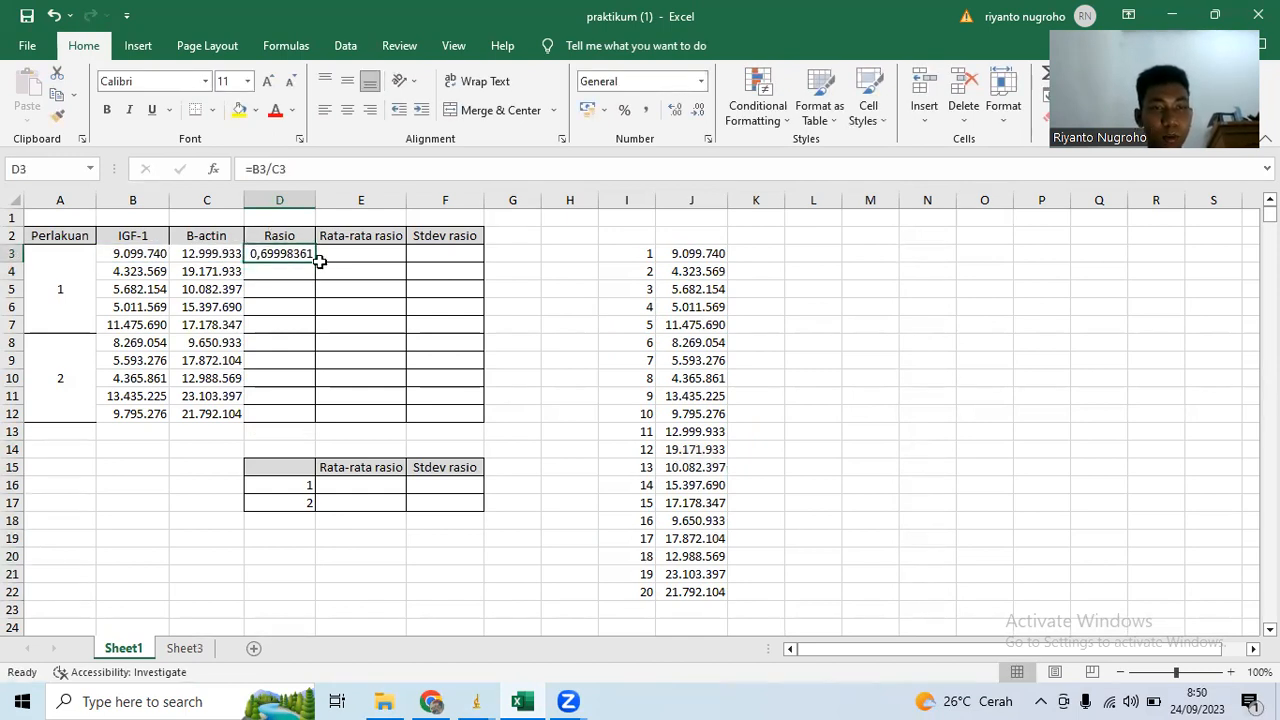
left_click_drag(315, 261, 309, 425)
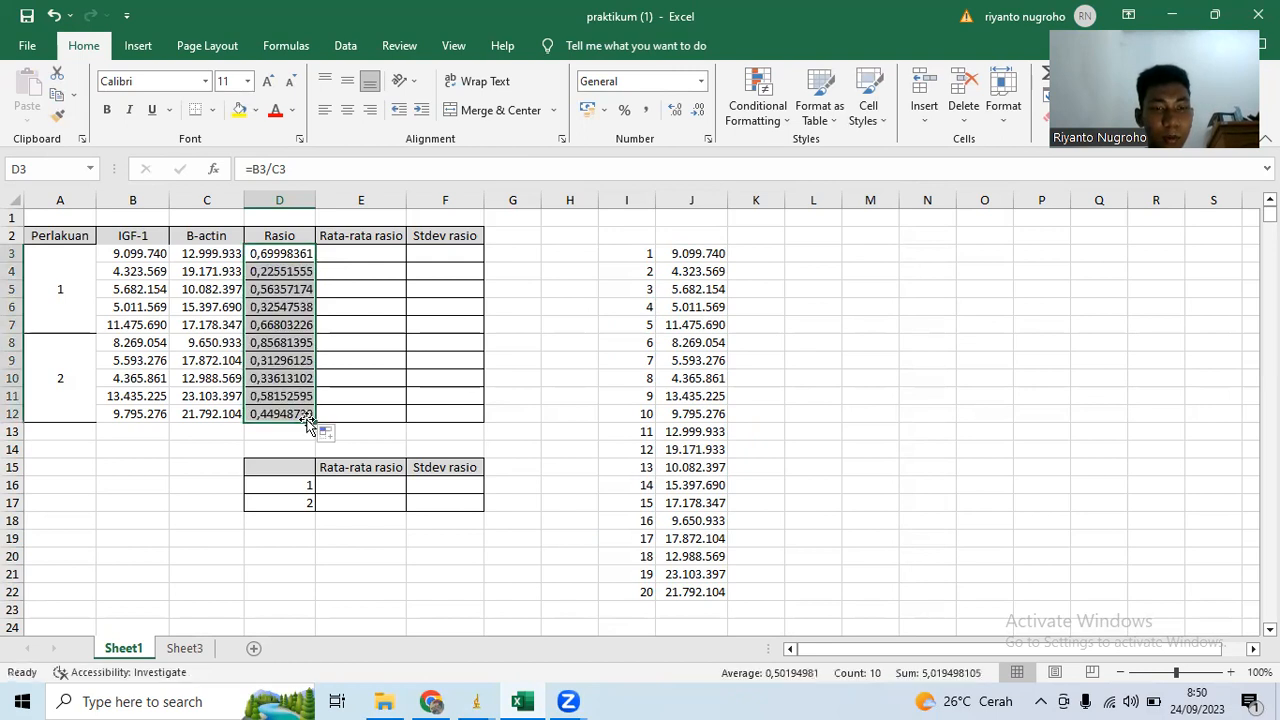
Step: Calculate the mean ratio of treatment 1 in E3 with the AVERAGE function over D3:D7
left_click(364, 259)
type("=av")
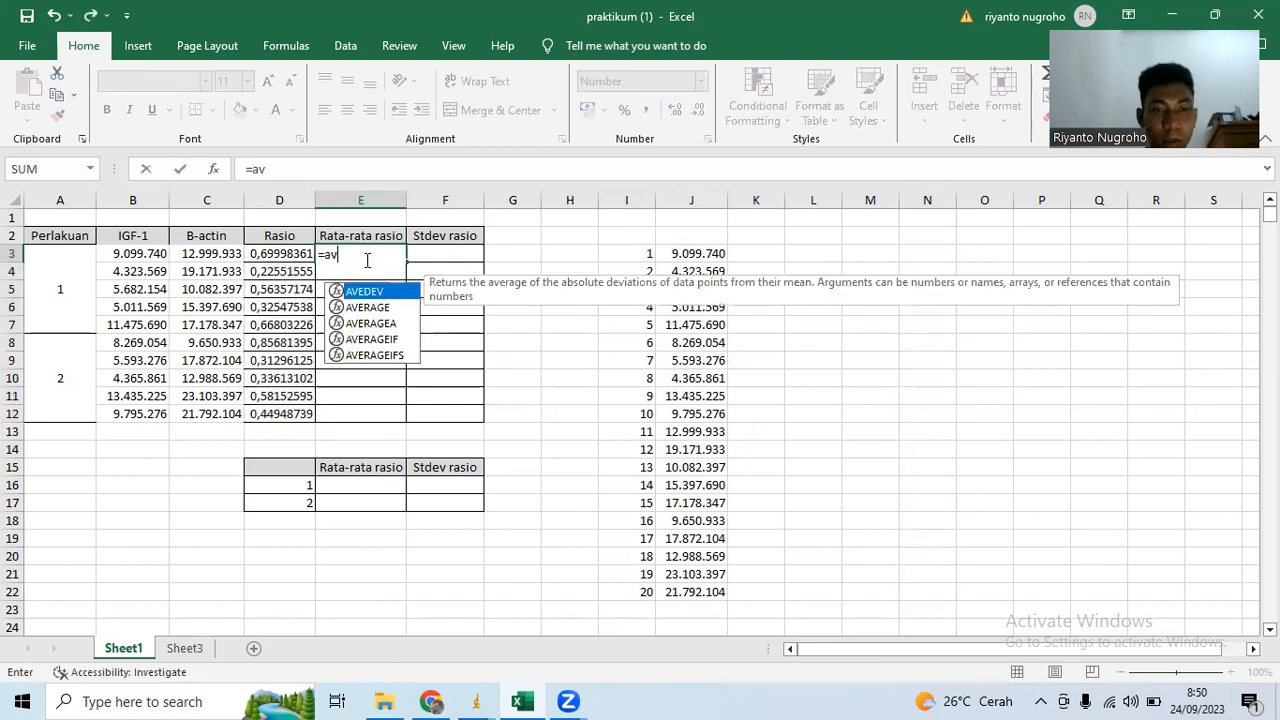
double_click(367, 307)
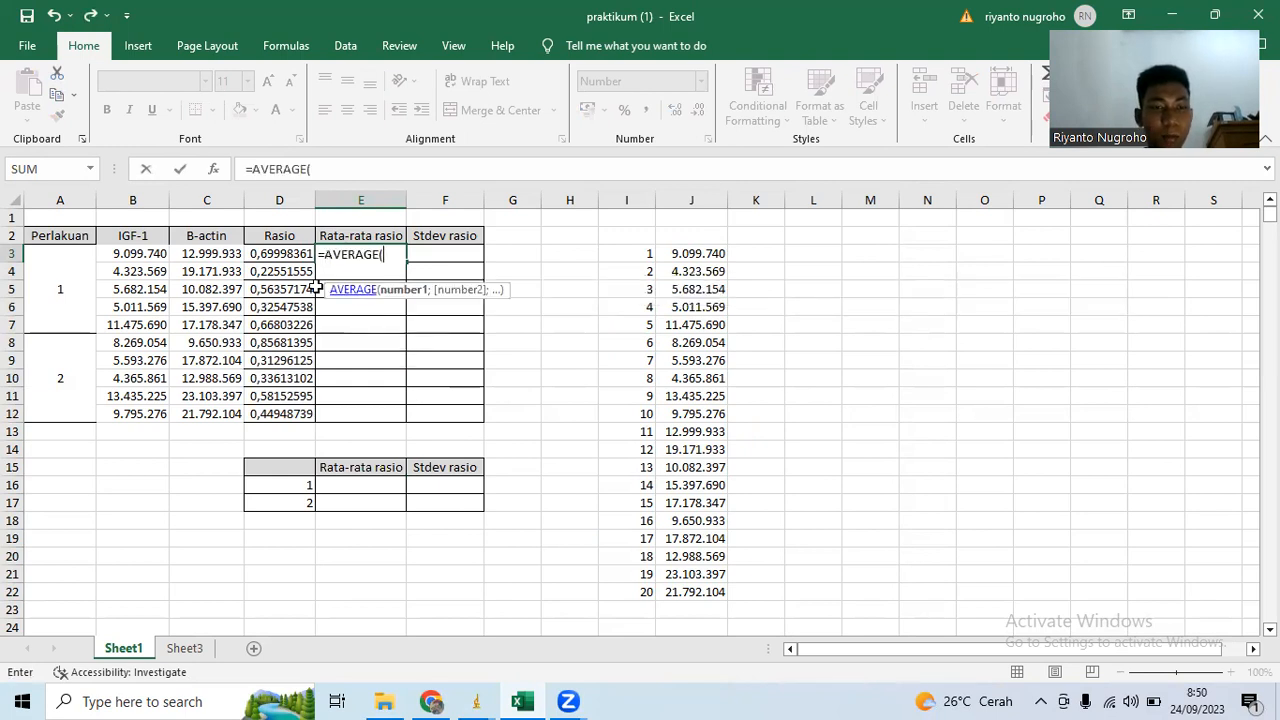
left_click(273, 256)
left_click_drag(273, 256, 278, 326)
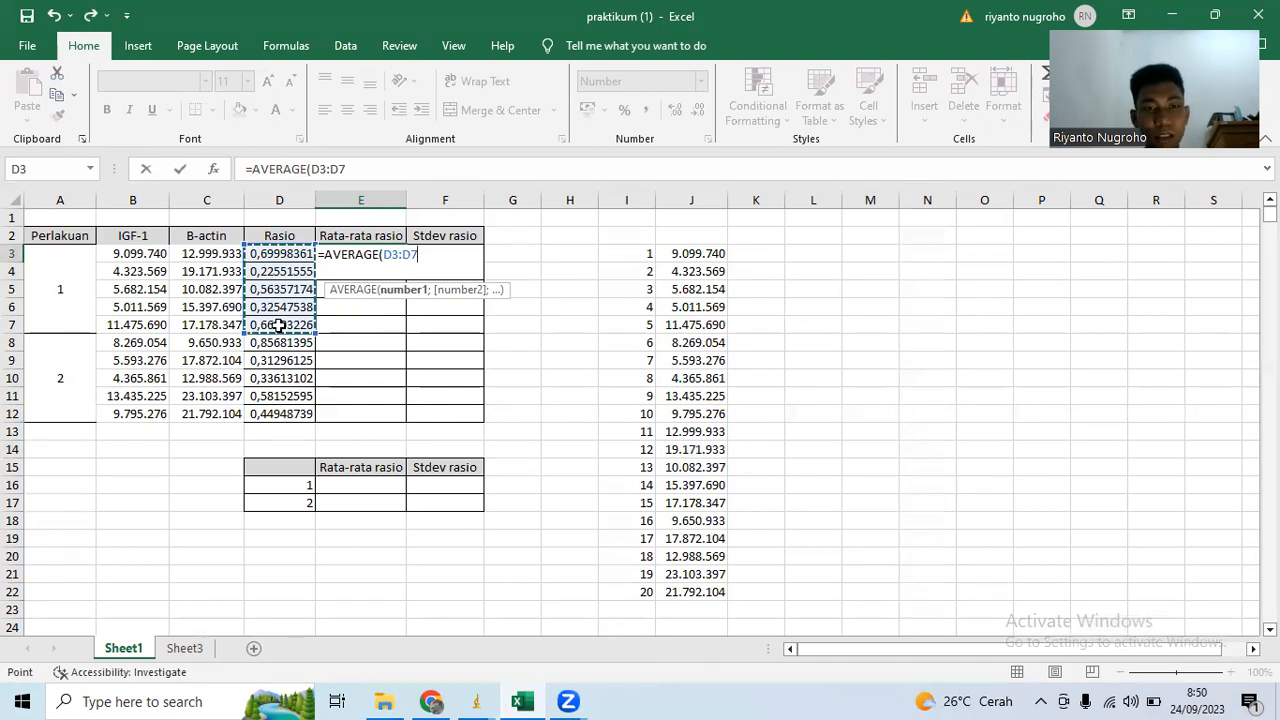
key("Return")
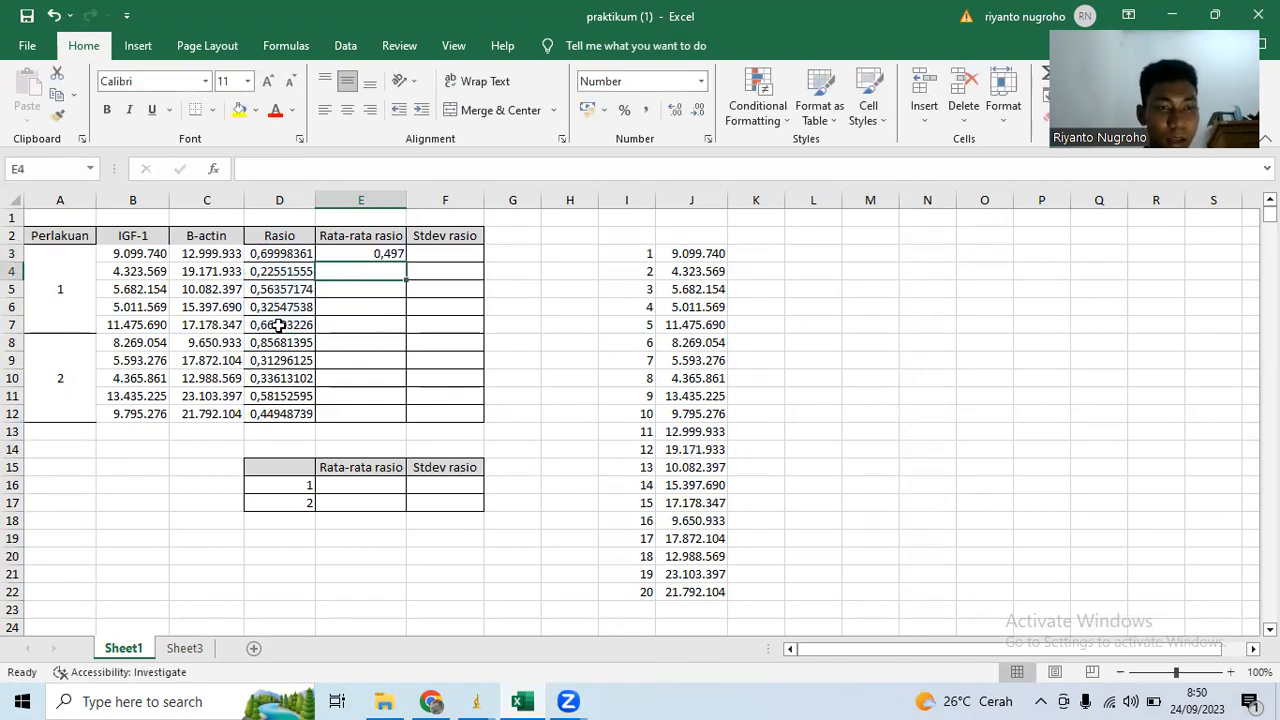
Step: Calculate the mean ratio of treatment 2 in E8 with the AVERAGE function over D8:D12
left_click(357, 347)
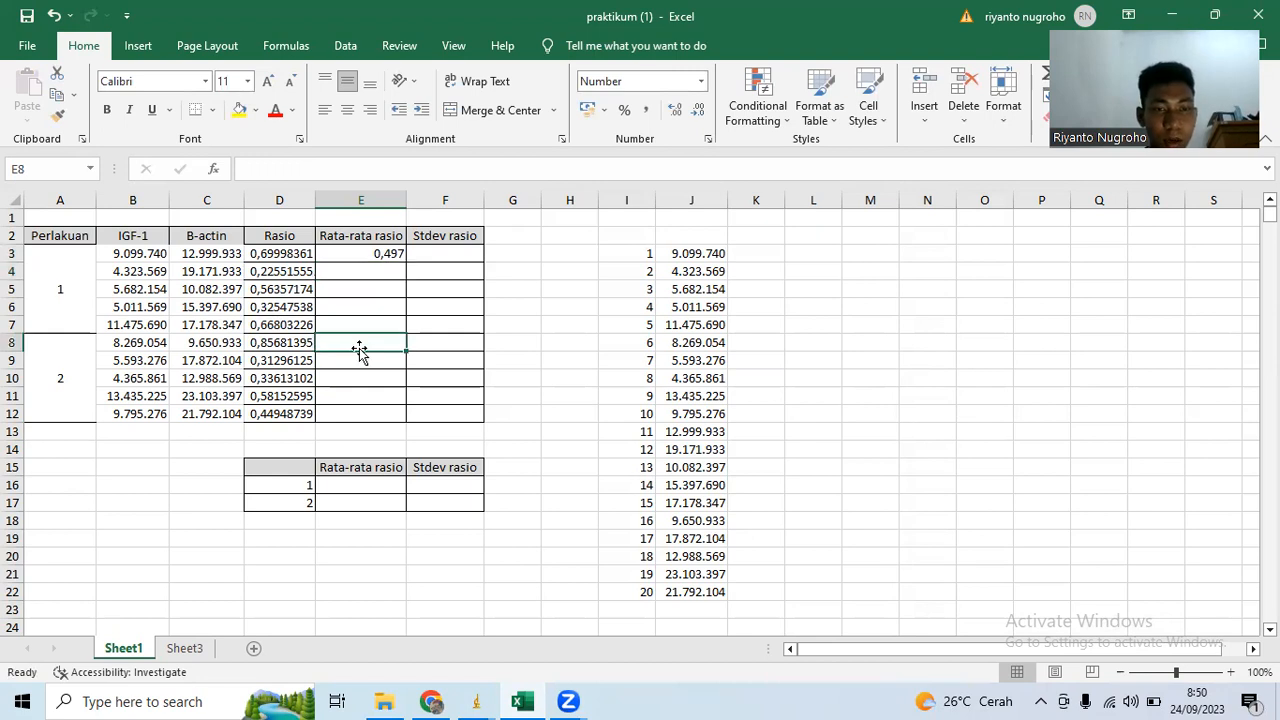
type("=av")
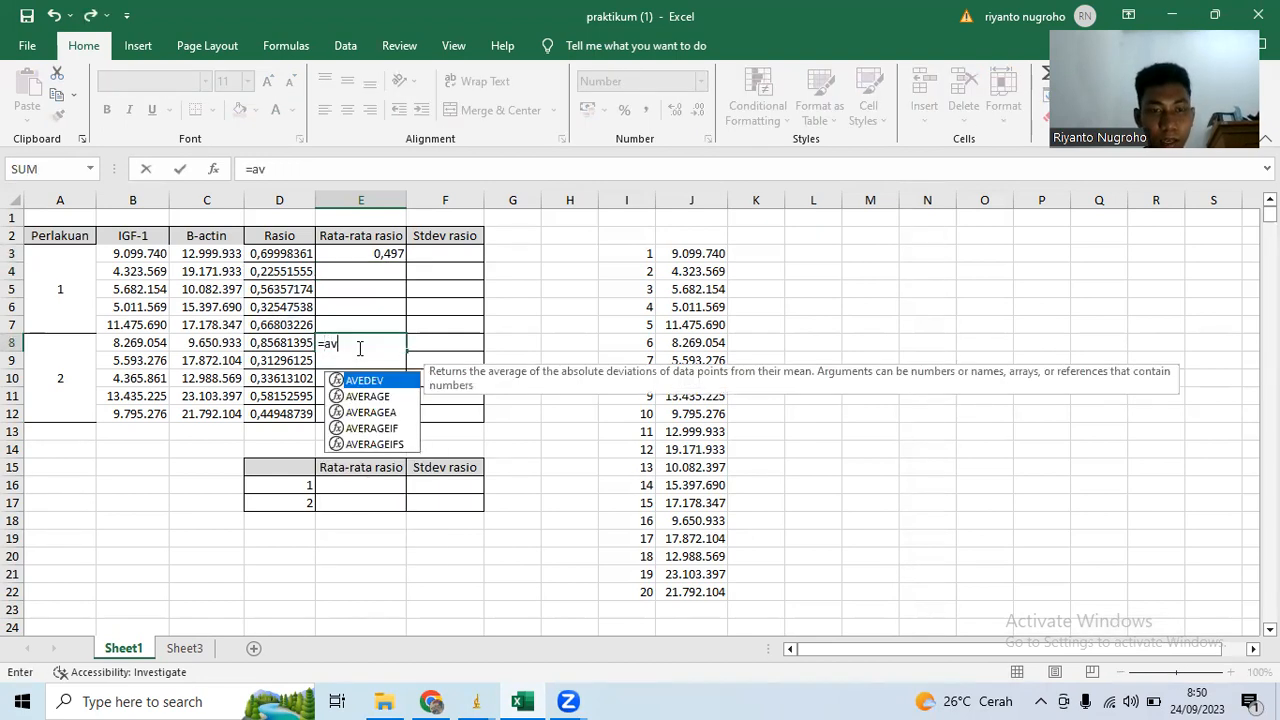
double_click(365, 396)
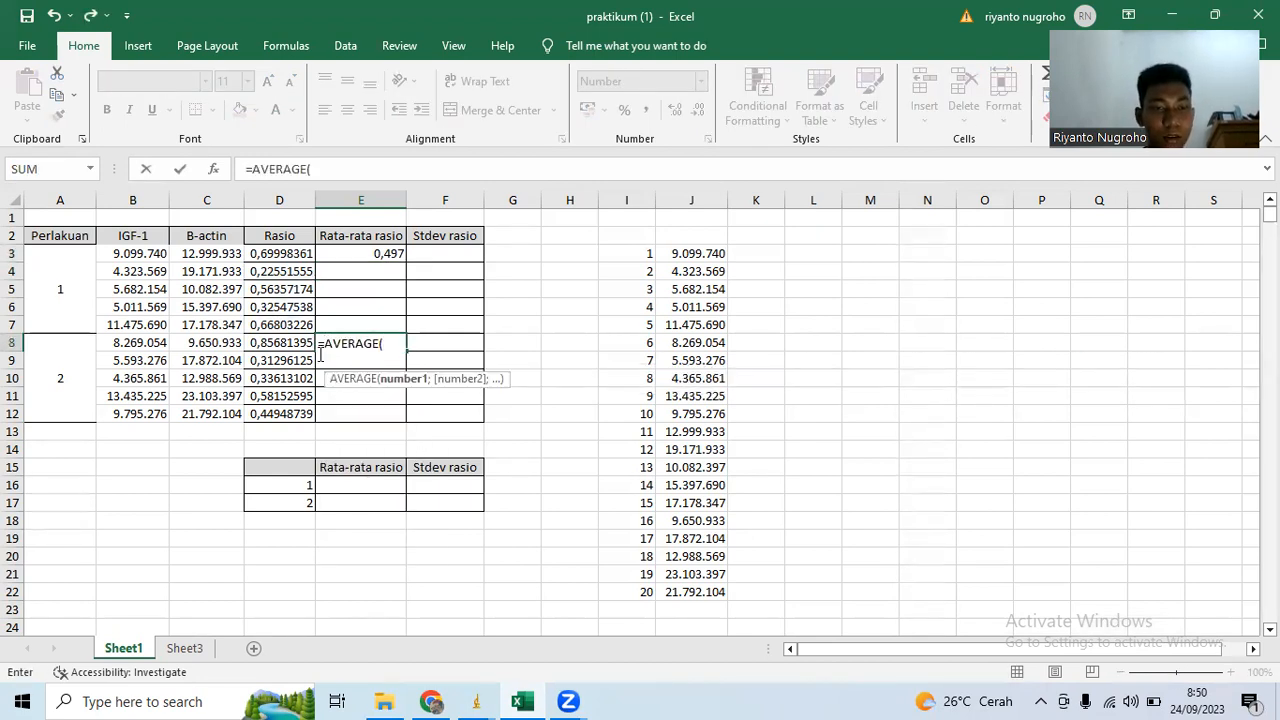
left_click_drag(296, 343, 288, 414)
key("Return")
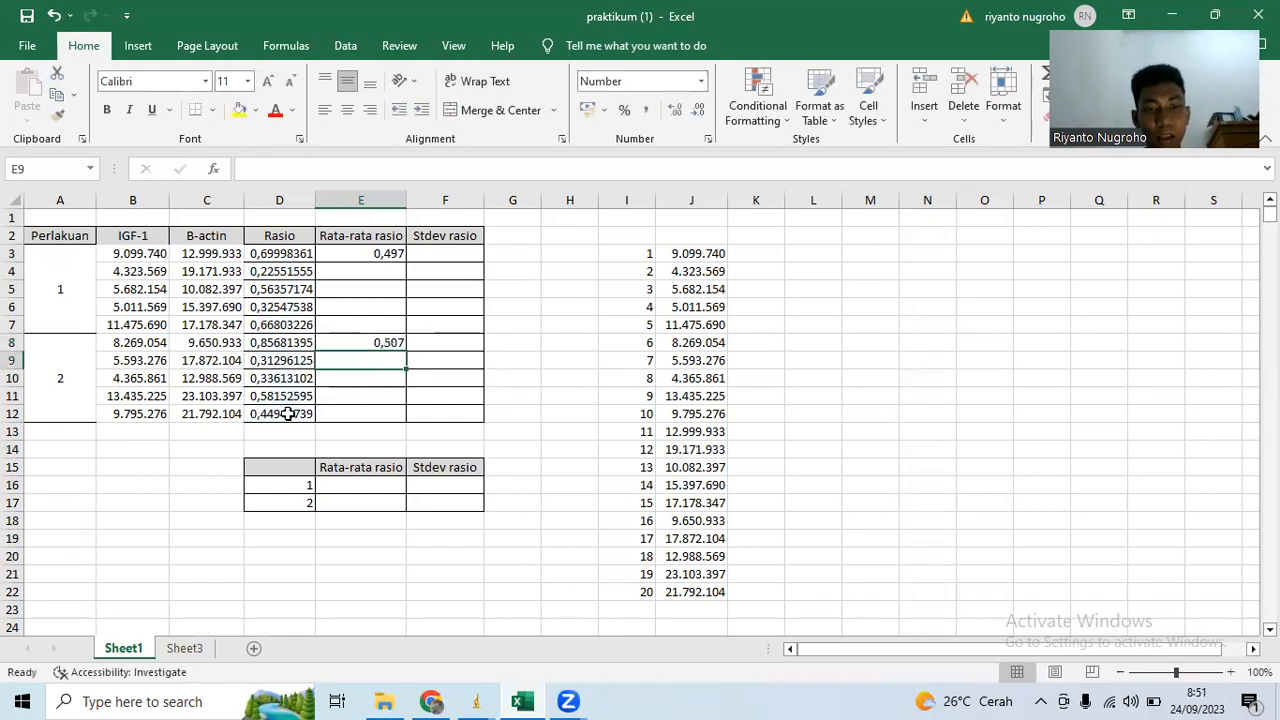
Step: Calculate the standard deviation of treatment 1's ratios in F3 with STDEV.P over D3:D7
left_click(462, 253)
type("=")
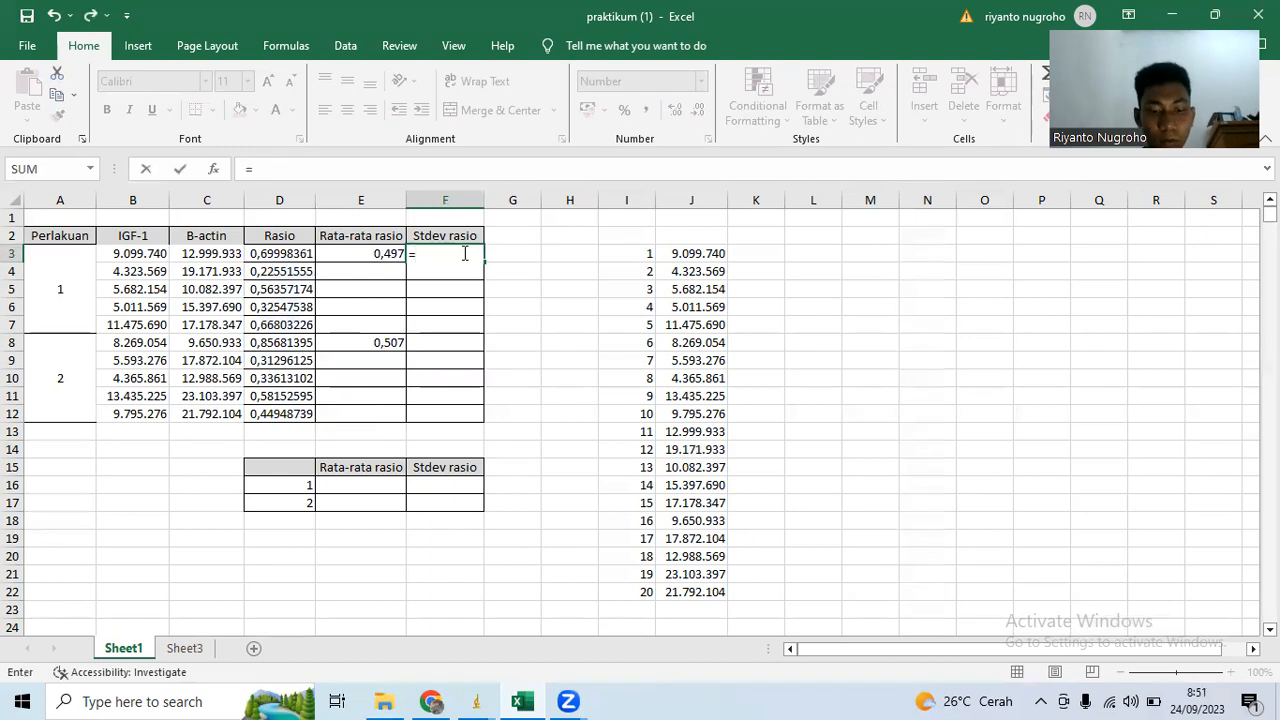
type("st")
double_click(455, 307)
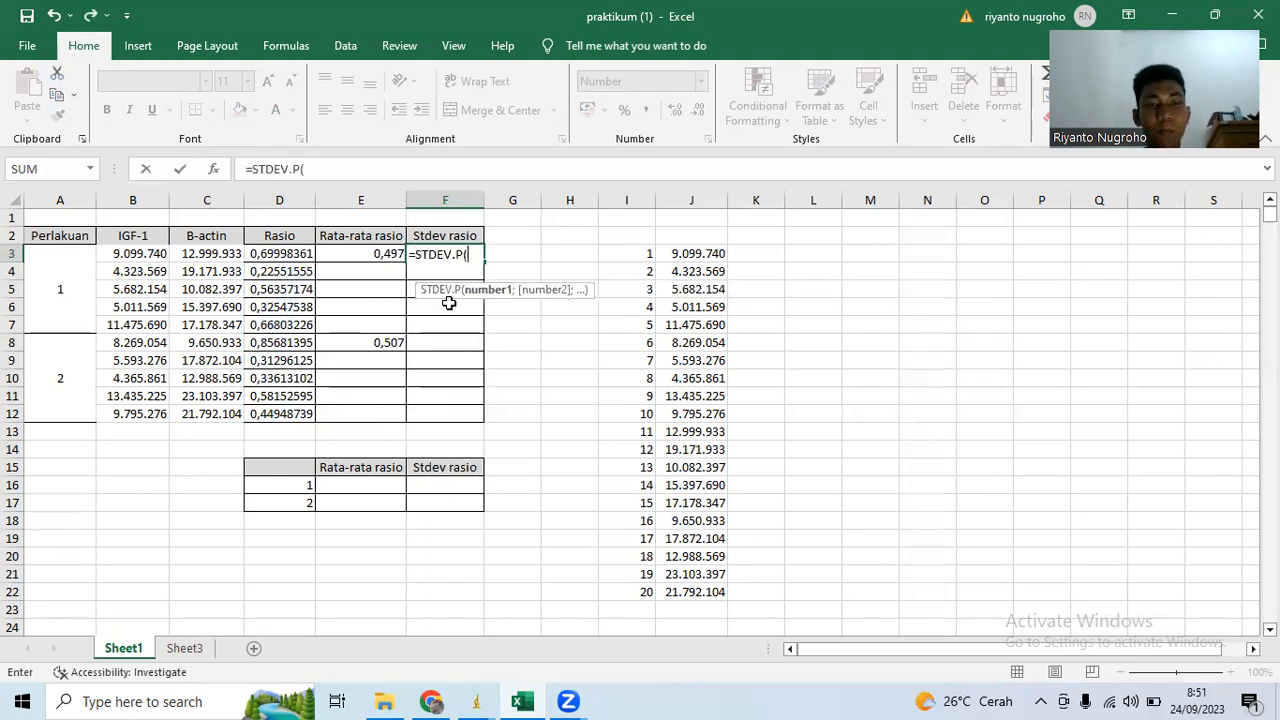
left_click_drag(282, 253, 282, 325)
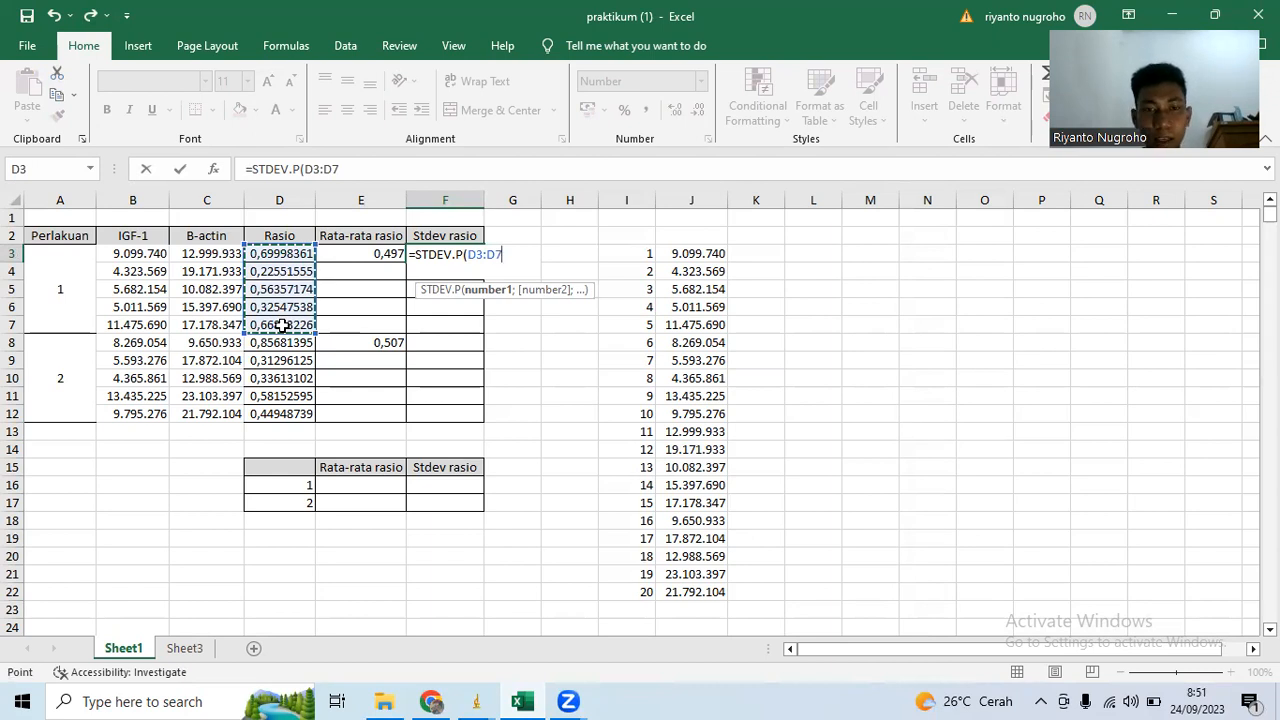
key("Return")
Step: Calculate the standard deviation of treatment 2's ratios in F8 with STDEV.P over D8:D12
left_click(432, 346)
type("=st")
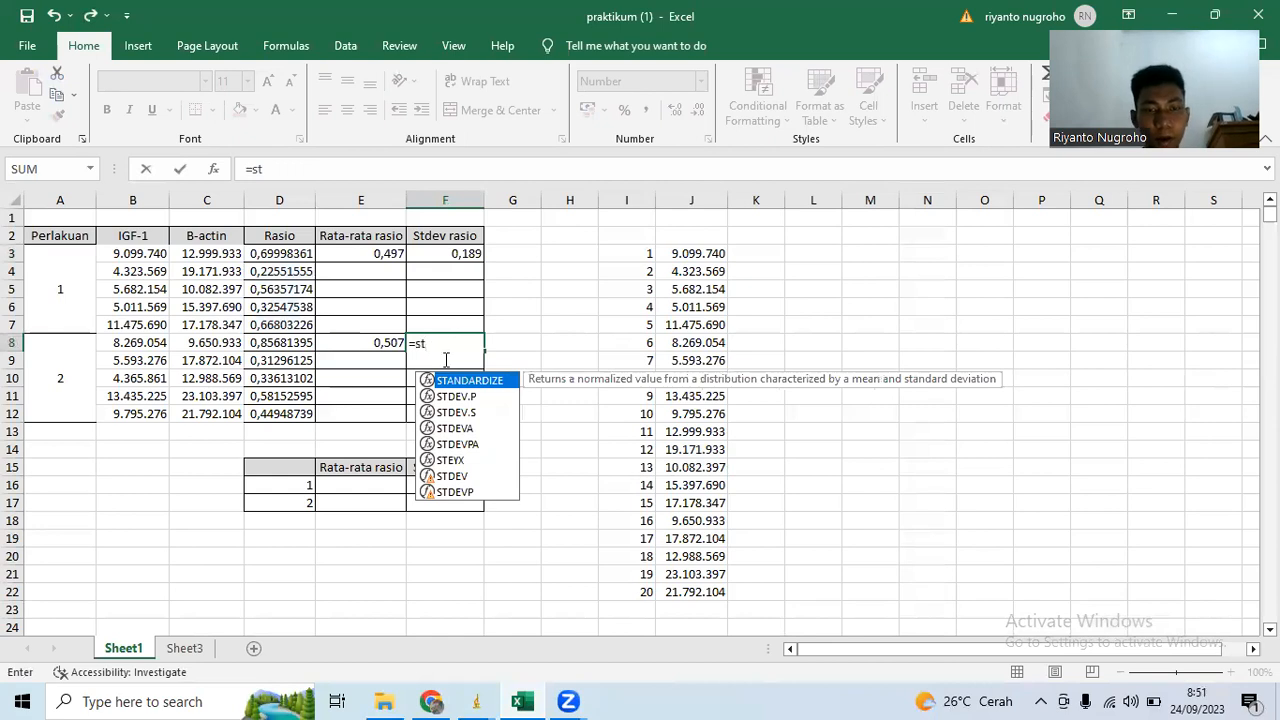
double_click(475, 396)
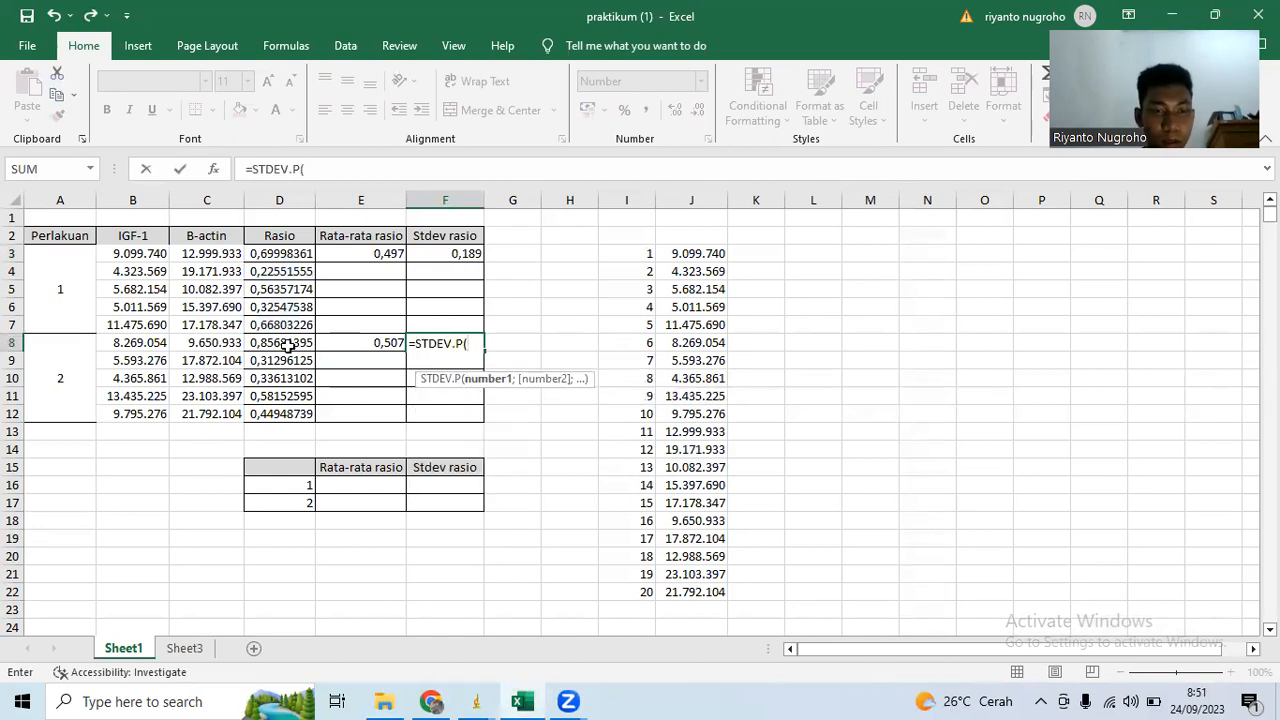
left_click_drag(285, 343, 280, 413)
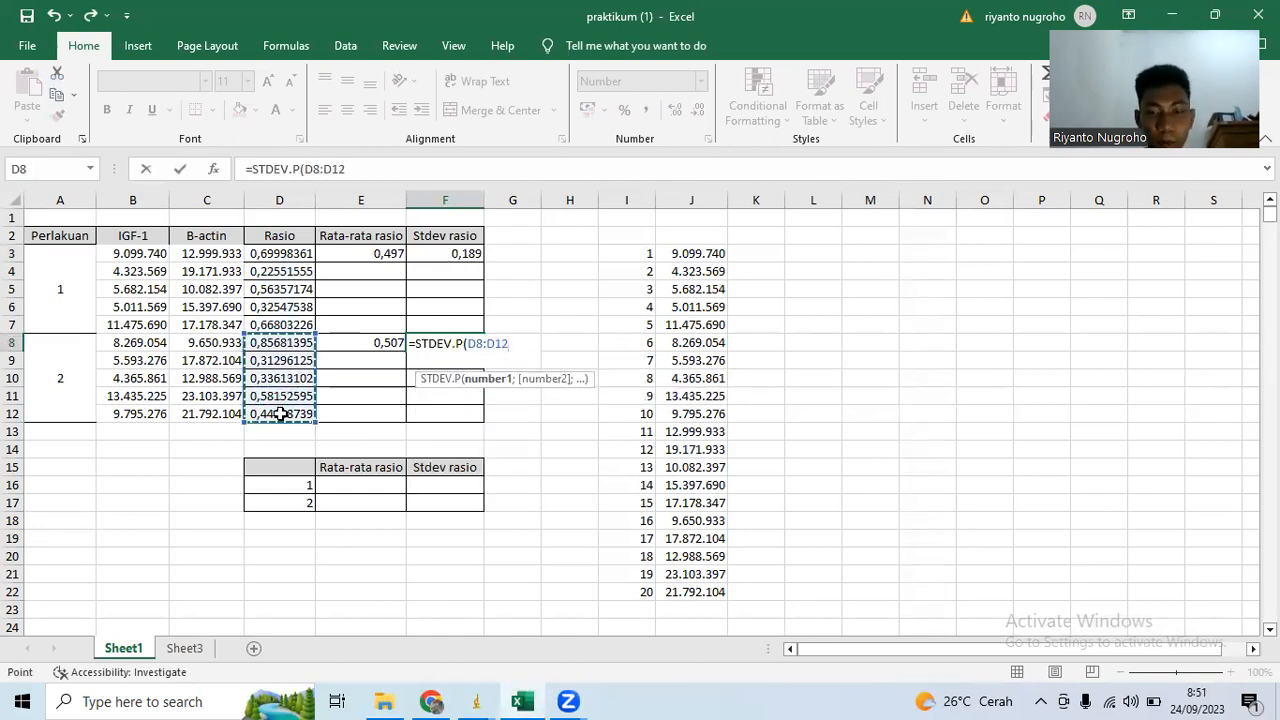
key("Return")
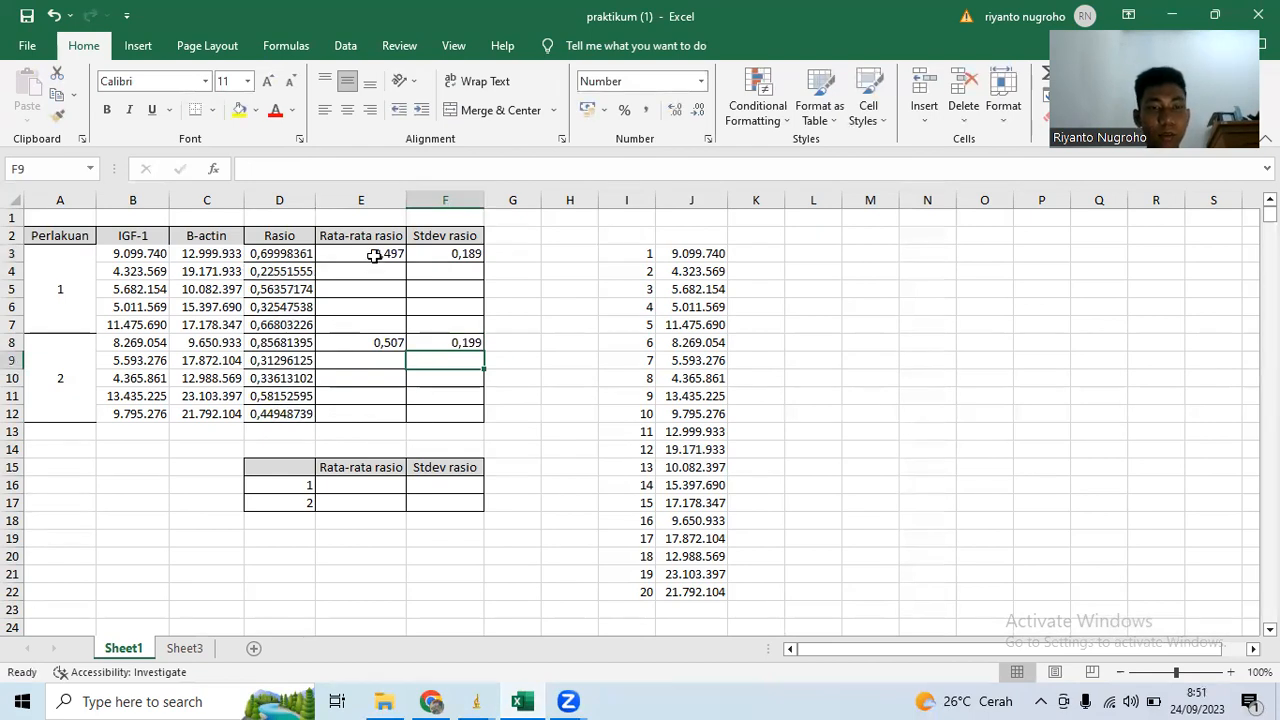
Step: Copy the mean ratios in E3 and E8 as values only into E16 and E17 of the summary table
left_click(373, 256)
key("ctrl+c")
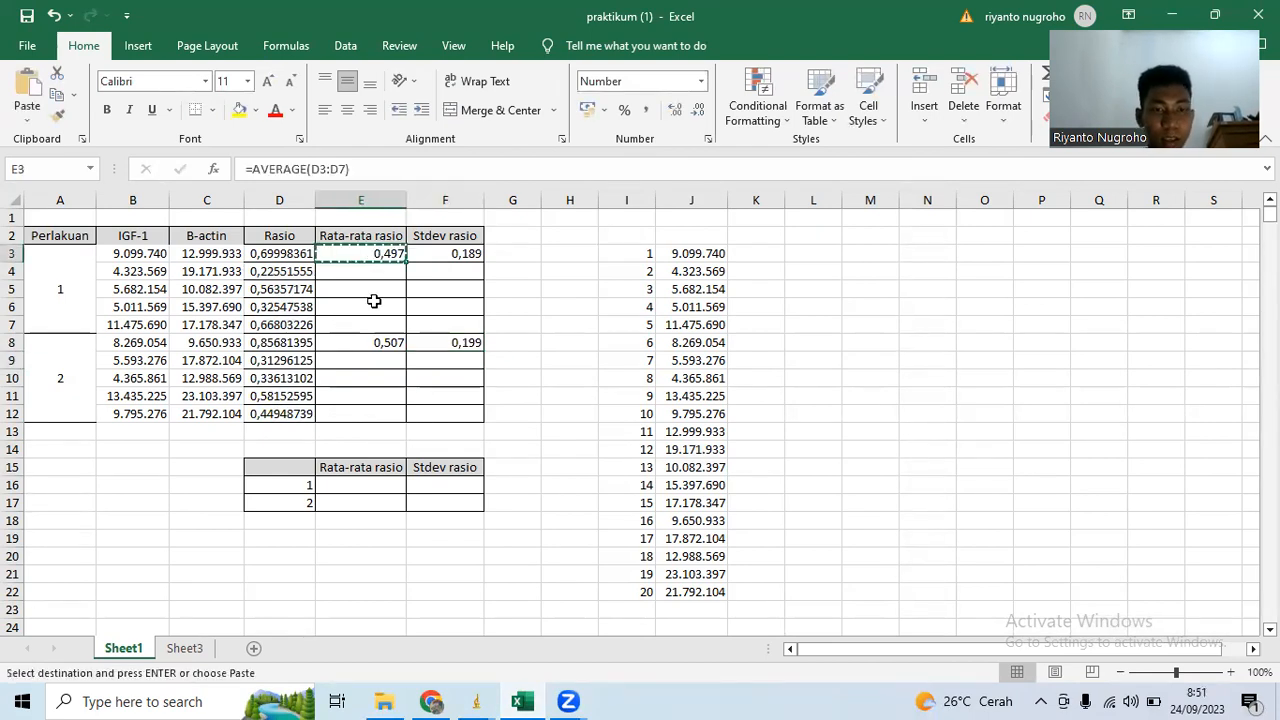
left_click(367, 486)
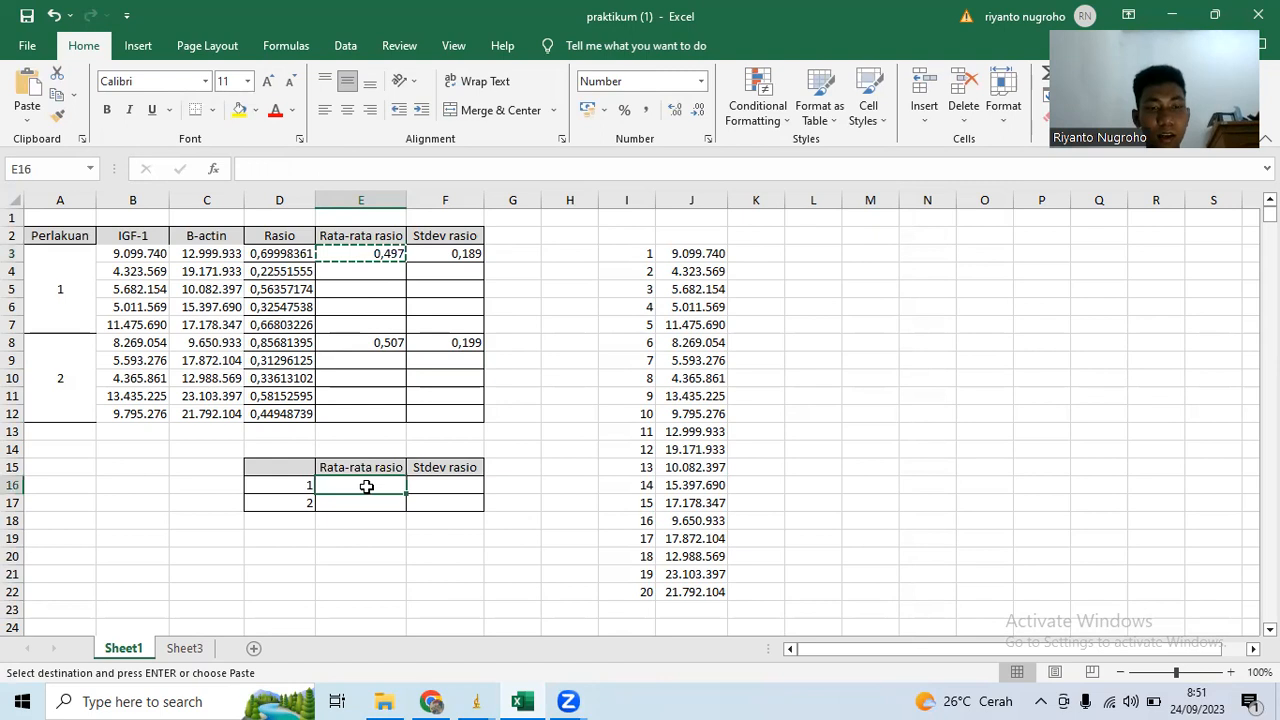
right_click(368, 490)
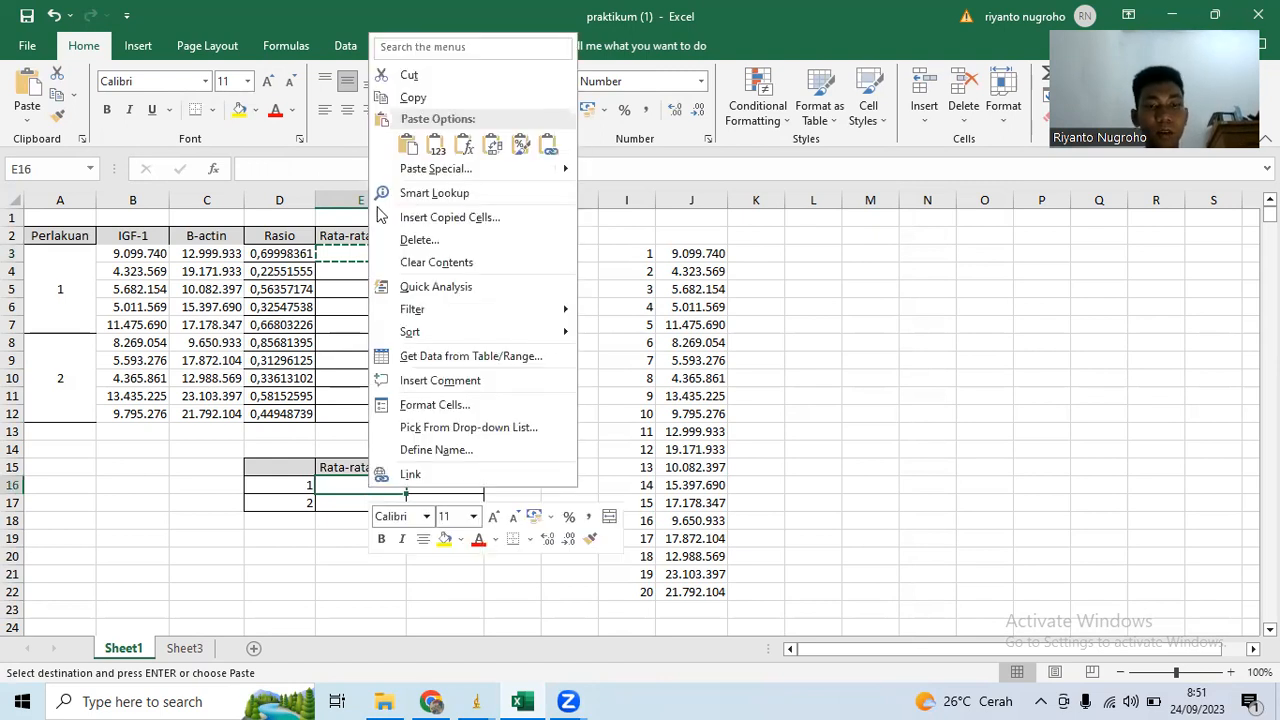
left_click(437, 147)
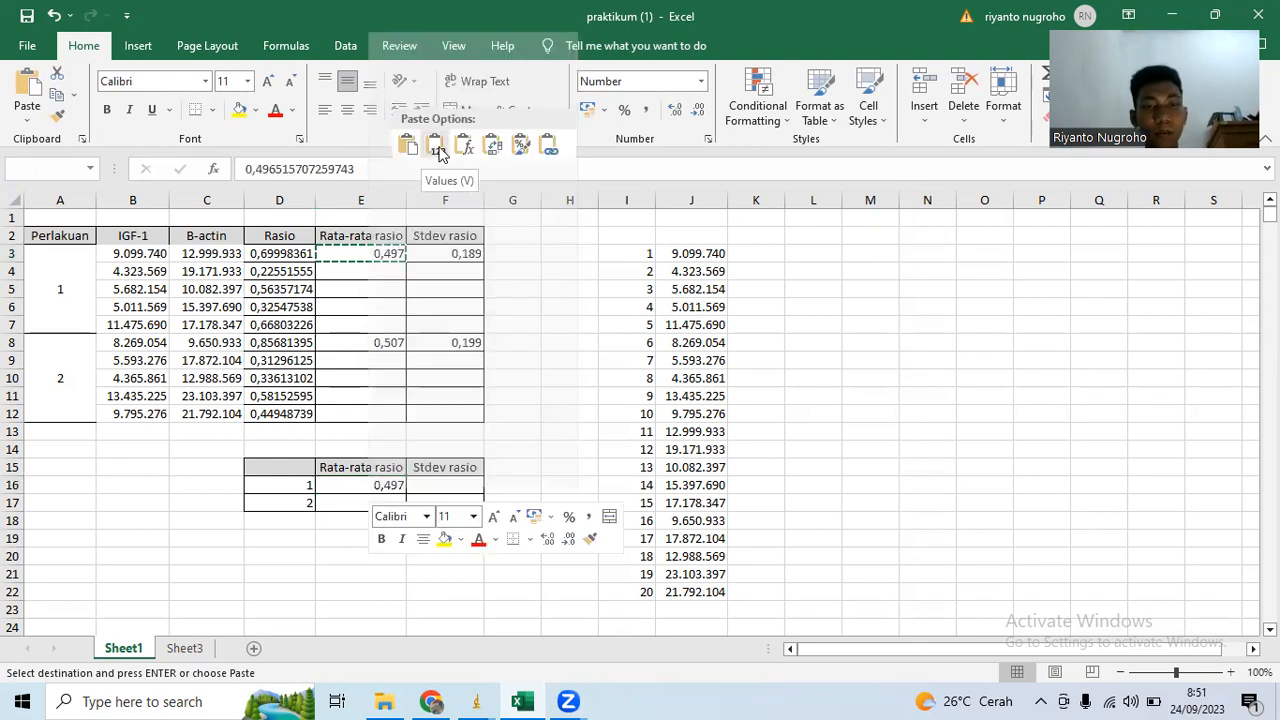
left_click(387, 346)
key("ctrl+c")
left_click(368, 504)
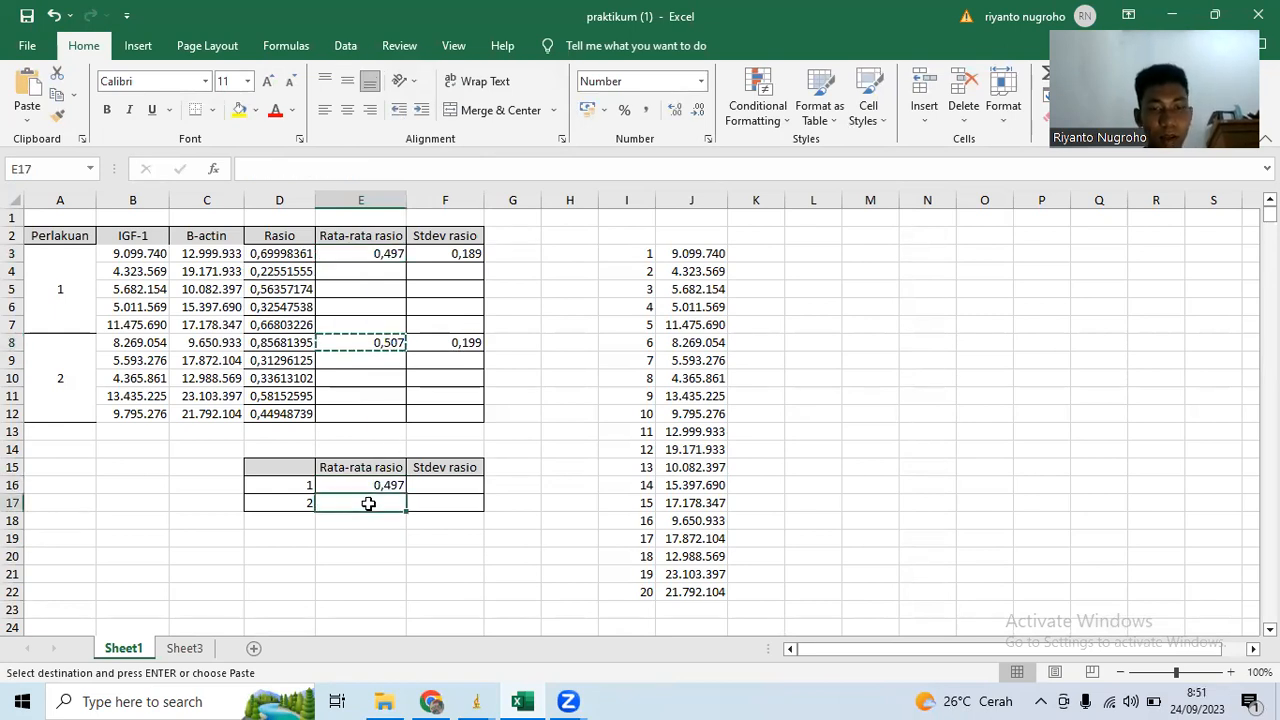
right_click(368, 504)
left_click(436, 165)
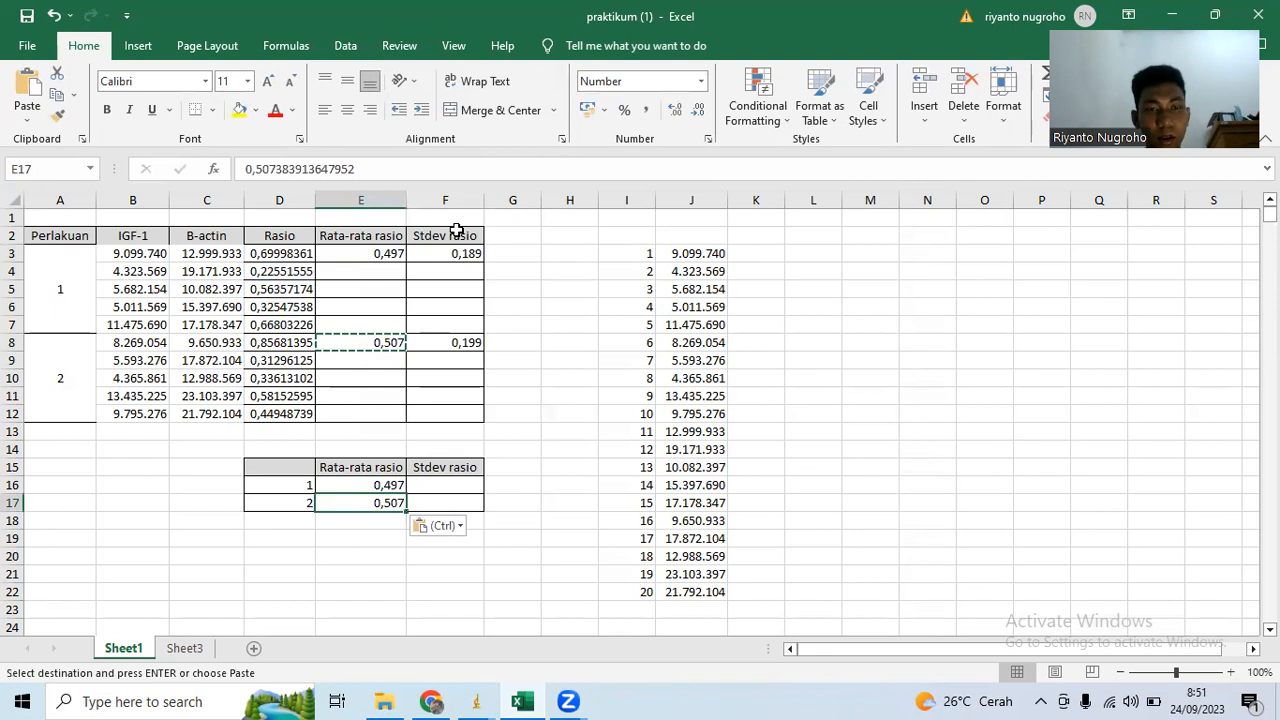
Step: Copy the standard deviations in F3 and F8 as values only into F16 and F17 of the summary table
left_click(456, 258)
key("ctrl+c")
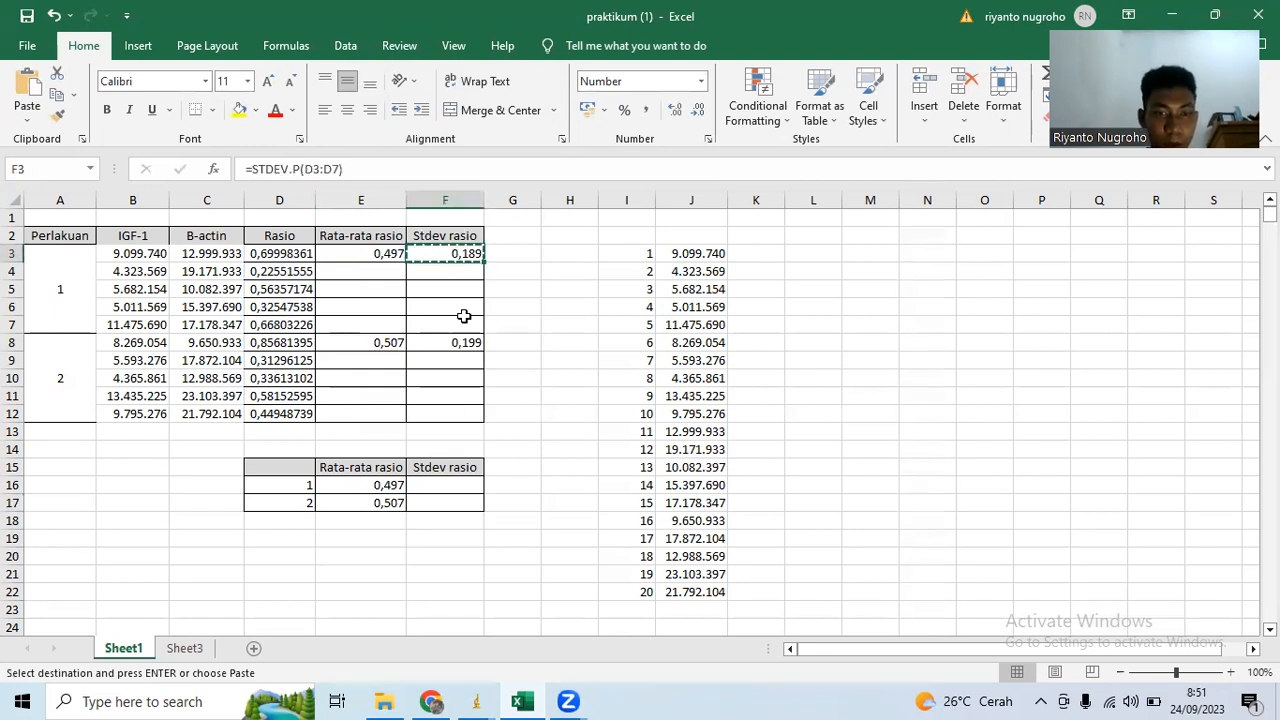
left_click(441, 488)
right_click(441, 488)
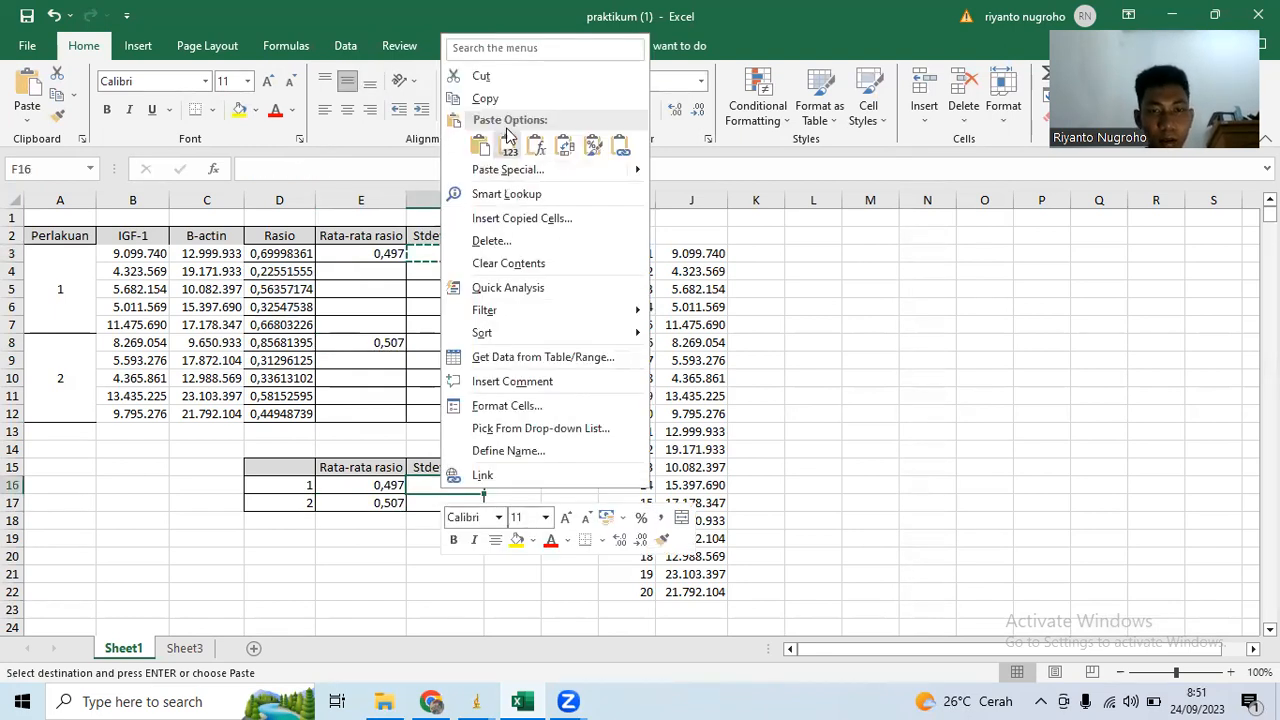
left_click(508, 148)
left_click(462, 345)
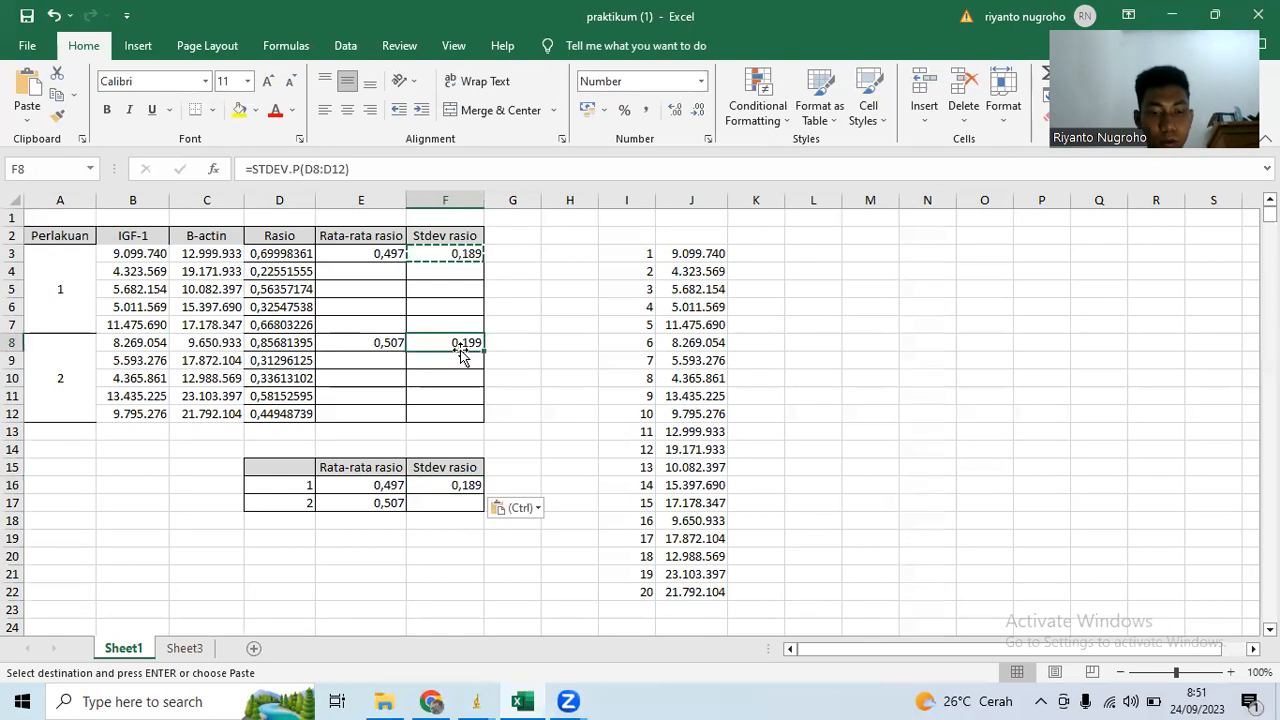
key("ctrl+c")
left_click(455, 508)
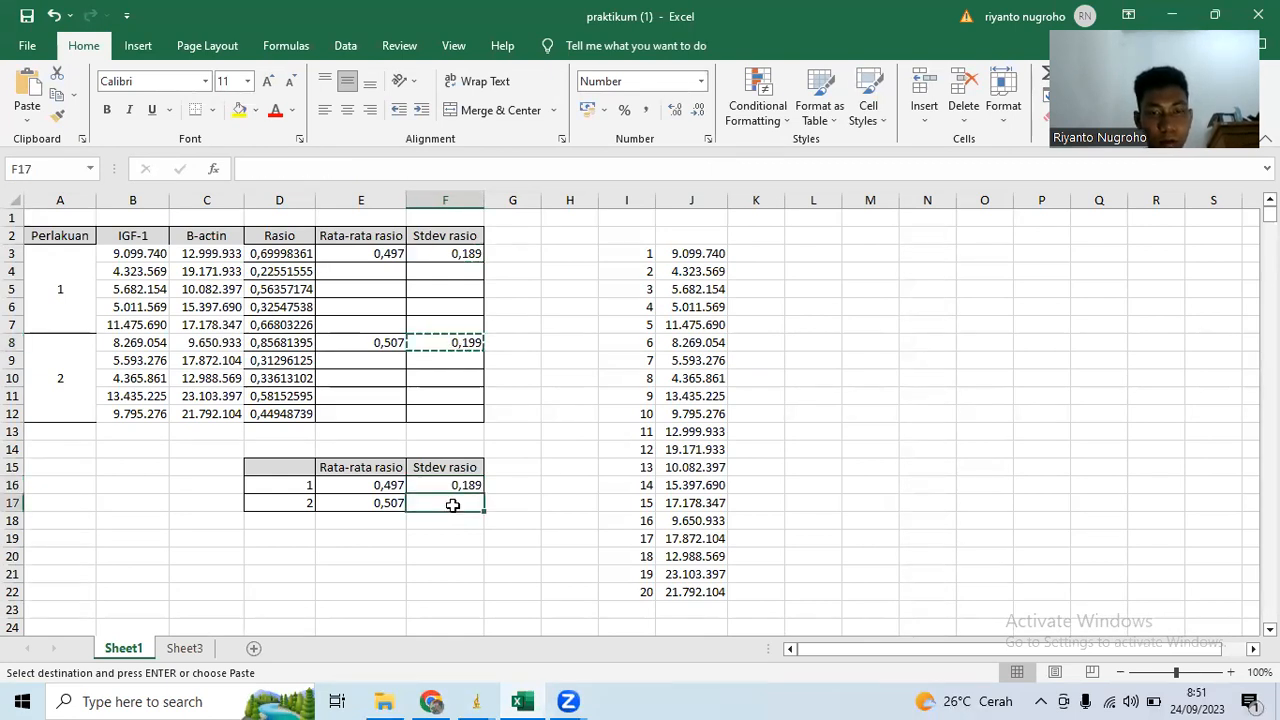
right_click(455, 510)
left_click(522, 164)
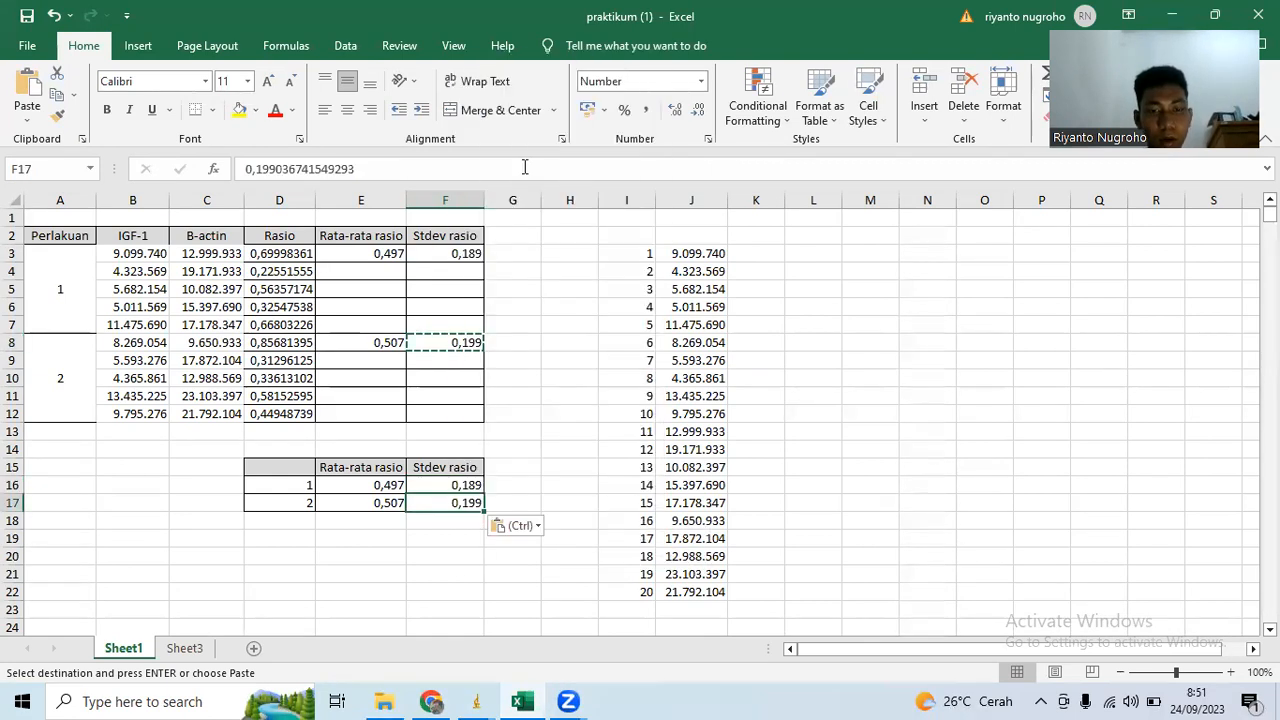
Step: Insert a clustered column chart of the mean ratios in D15:E17 and place it beside the summary table
left_click_drag(297, 466, 361, 505)
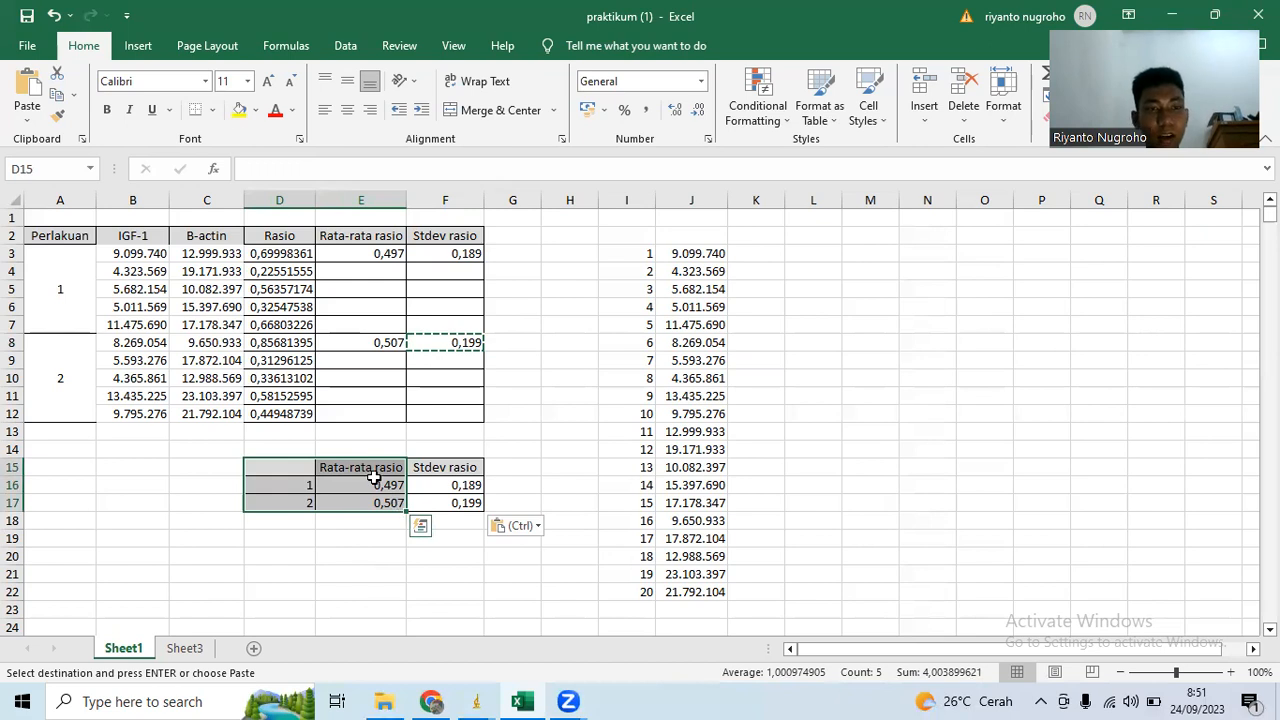
left_click(139, 46)
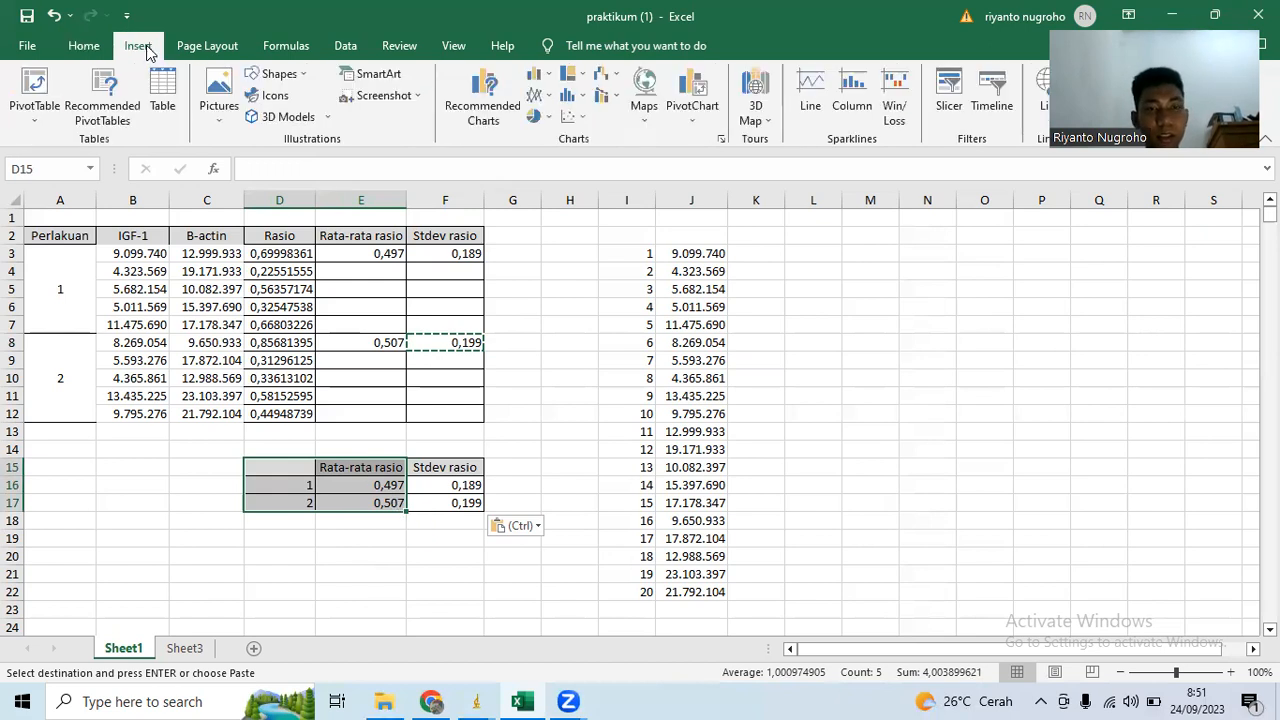
left_click(497, 110)
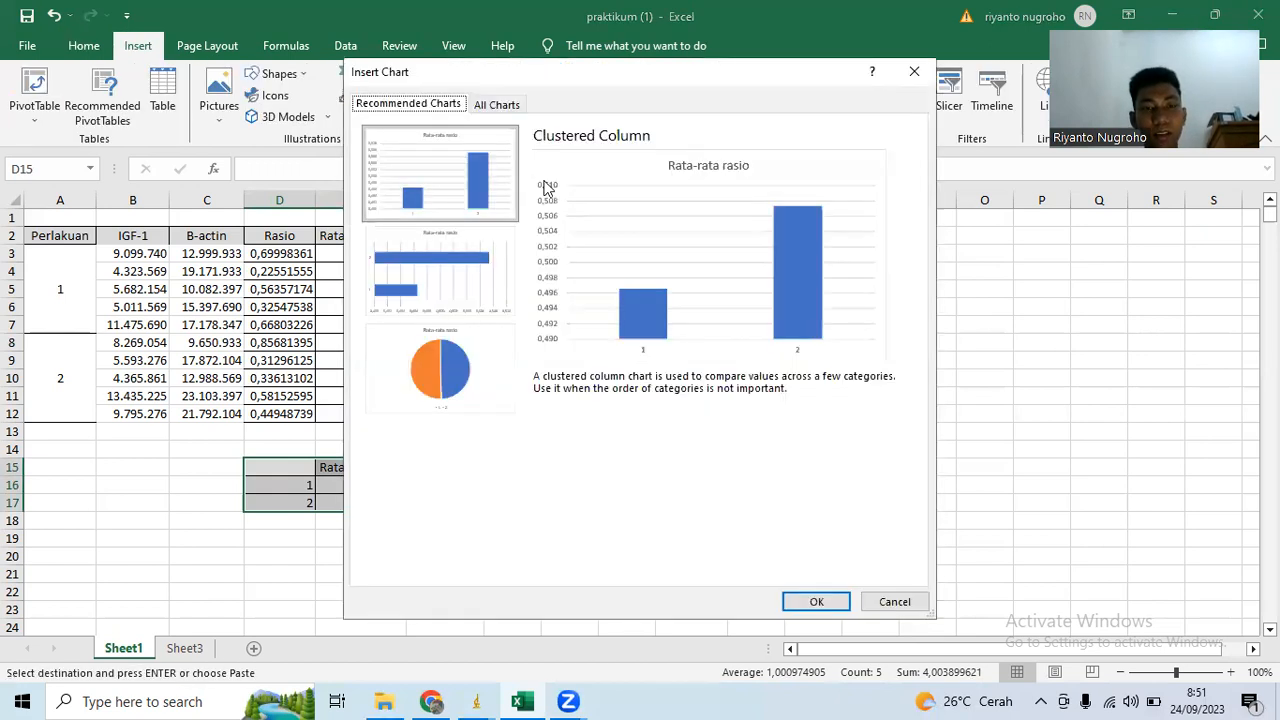
left_click(819, 601)
left_click_drag(754, 305, 859, 284)
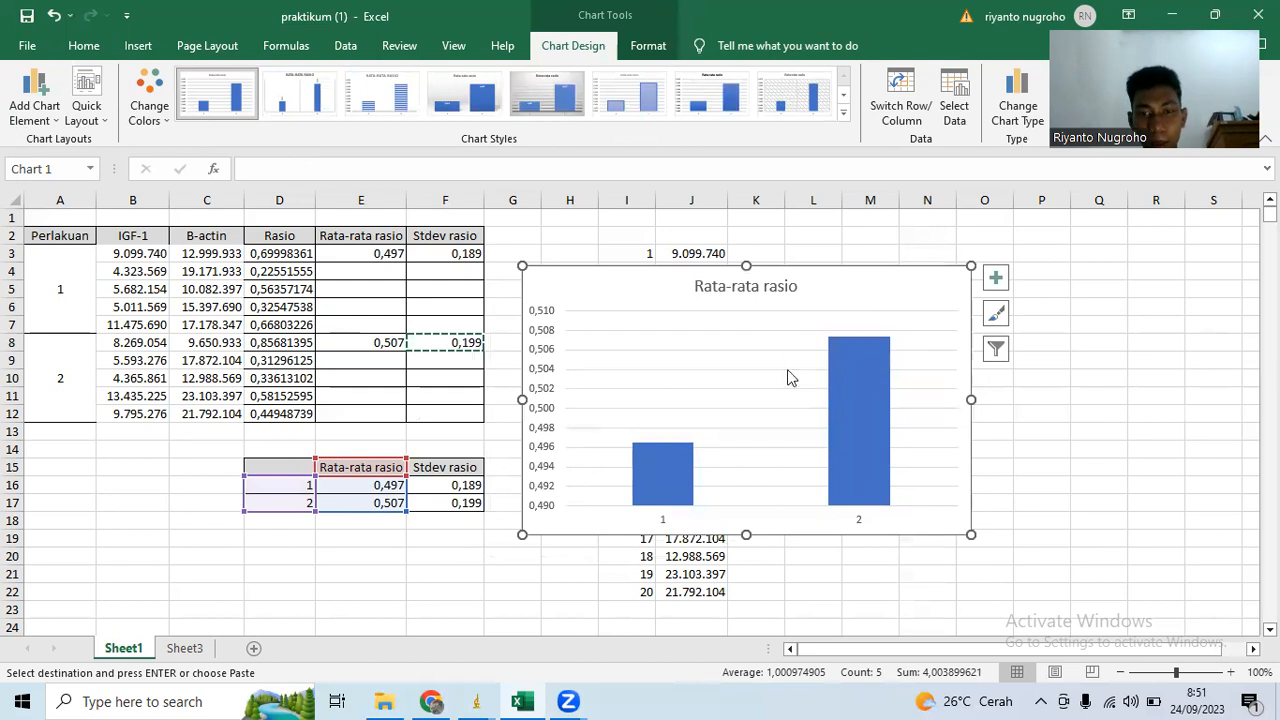
Step: Remove the major gridlines from the mean ratio chart and add axis titles to it
left_click(731, 330)
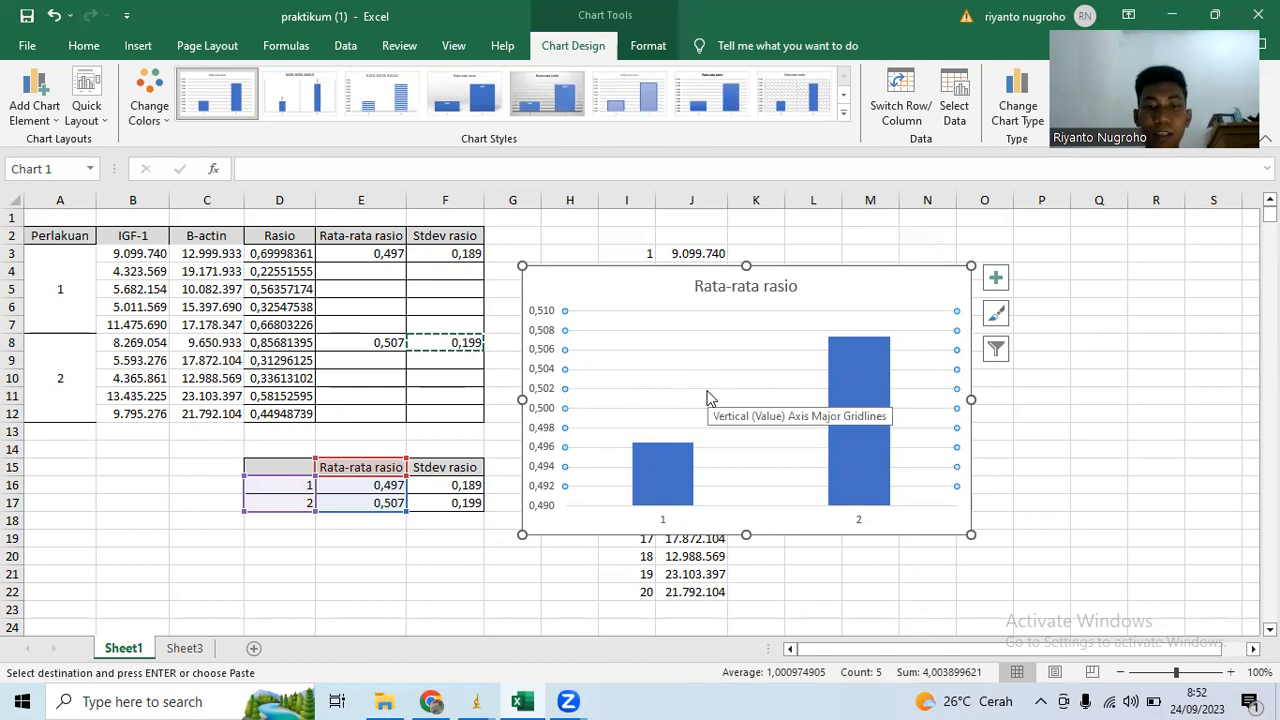
key("Delete")
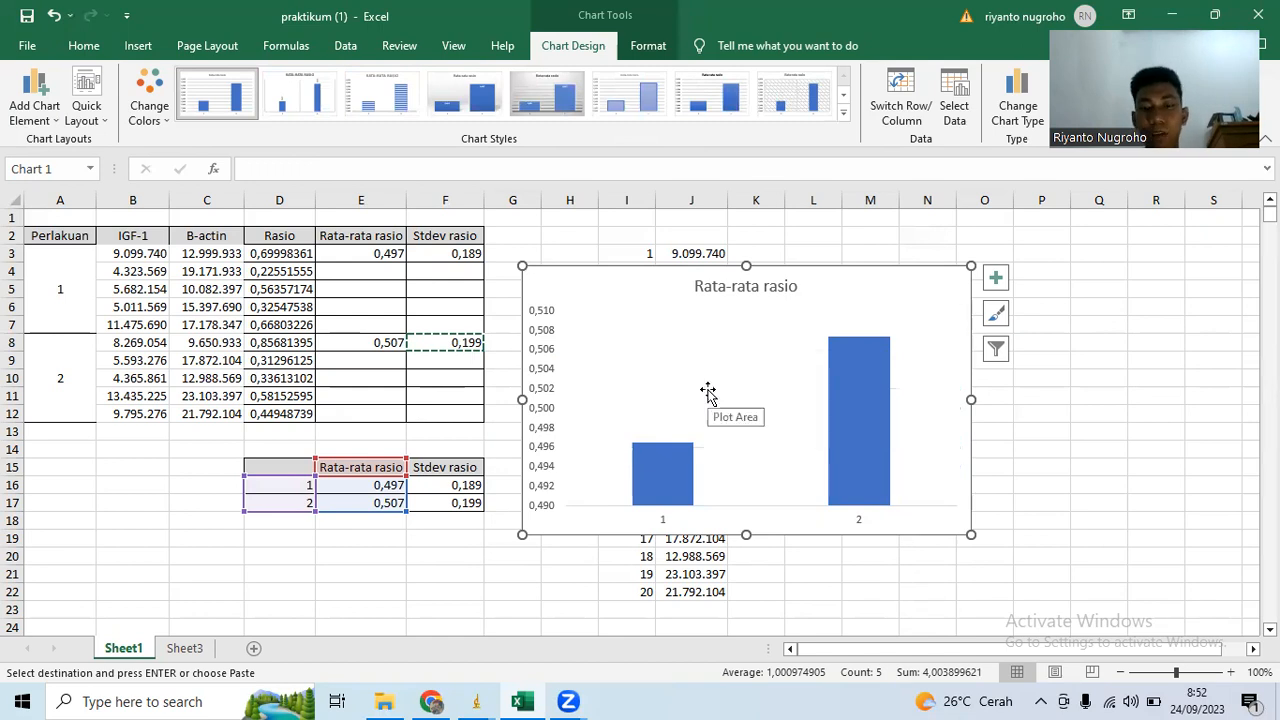
left_click(996, 282)
left_click(1041, 320)
left_click(1041, 320)
left_click(1041, 320)
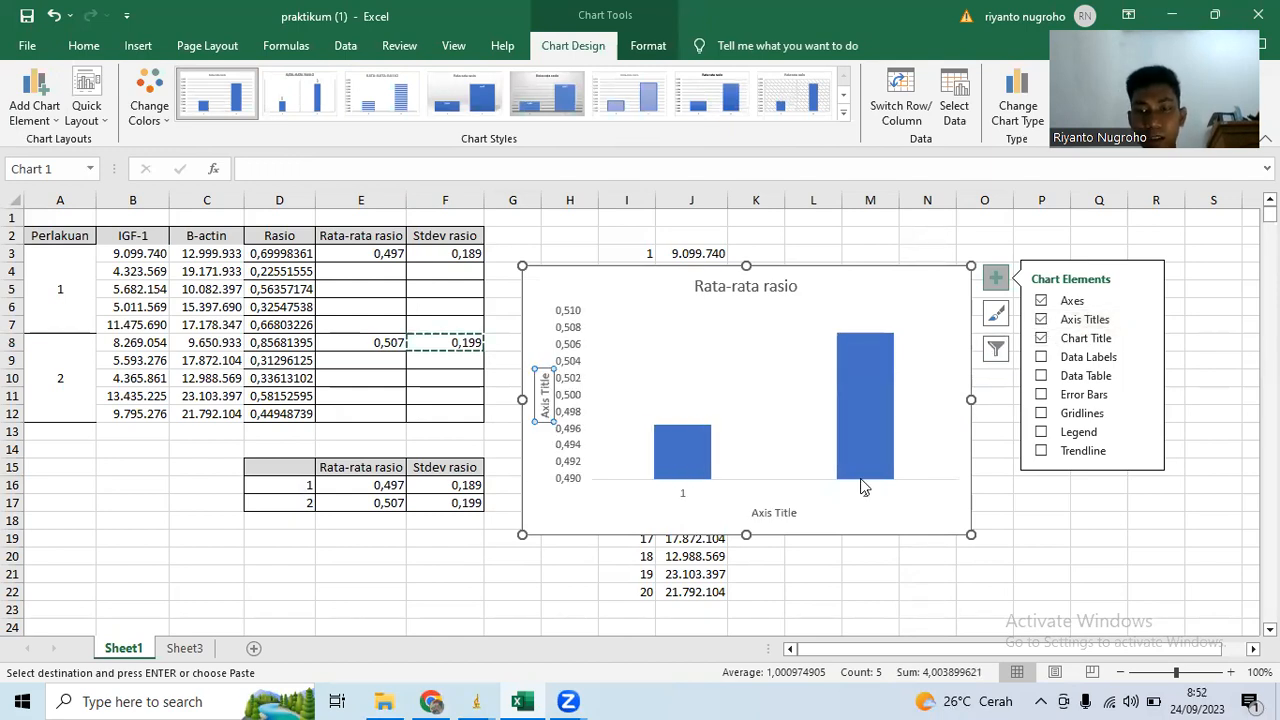
Step: Change the chart's horizontal axis title to "Perlakuan"
double_click(790, 512)
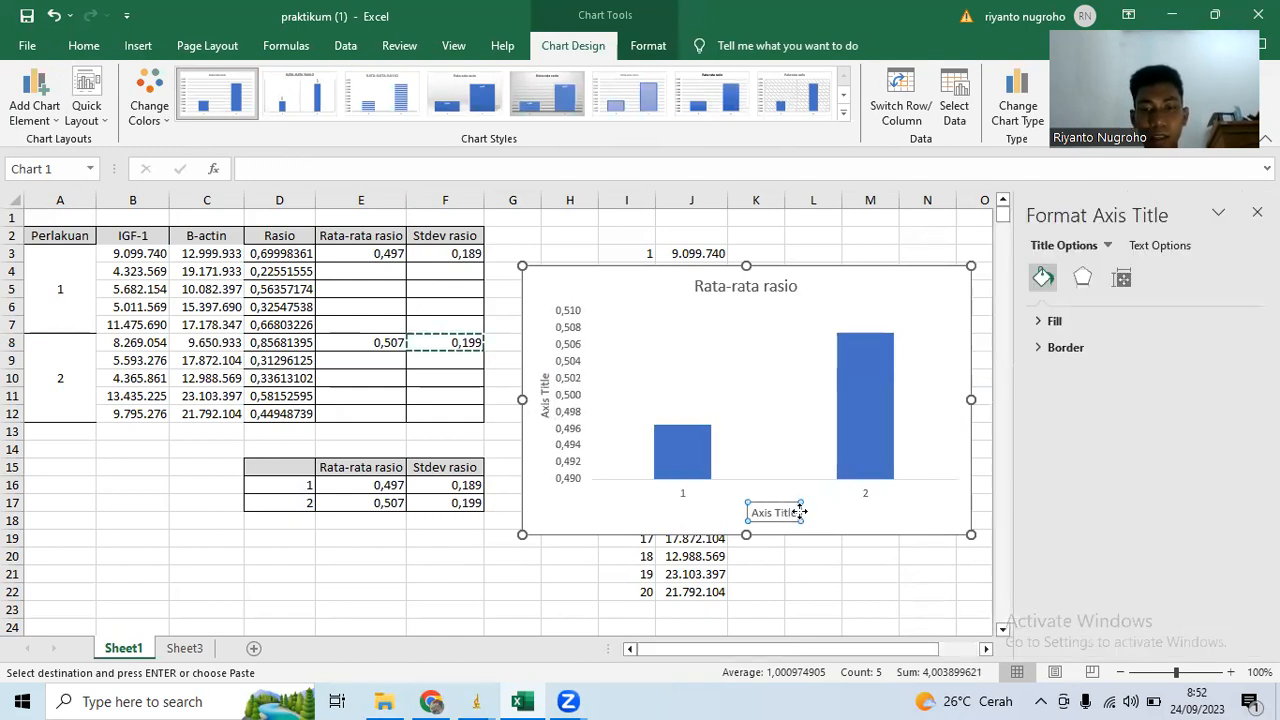
left_click_drag(797, 512, 750, 514)
type("Perlakuan")
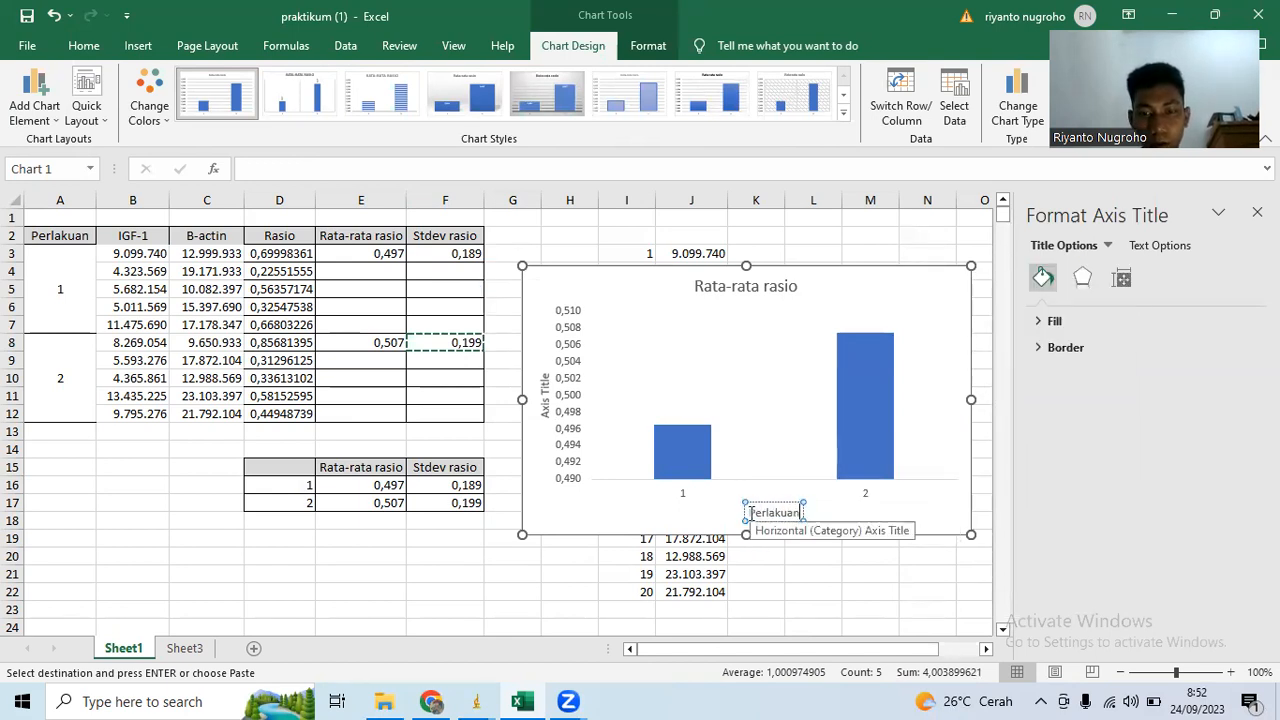
Step: Change the chart's vertical axis title to "Ekspresi Gen" and close the axis title formatting
left_click(542, 380)
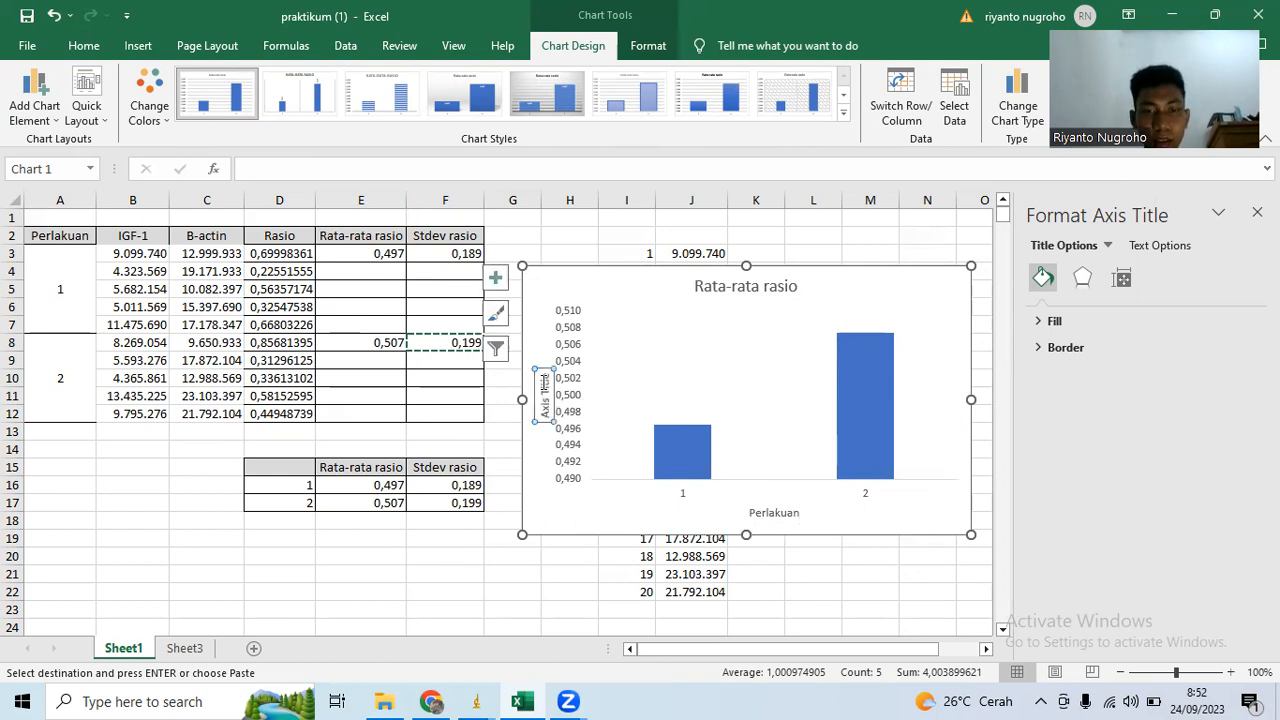
left_click(545, 374)
left_click_drag(545, 374, 546, 439)
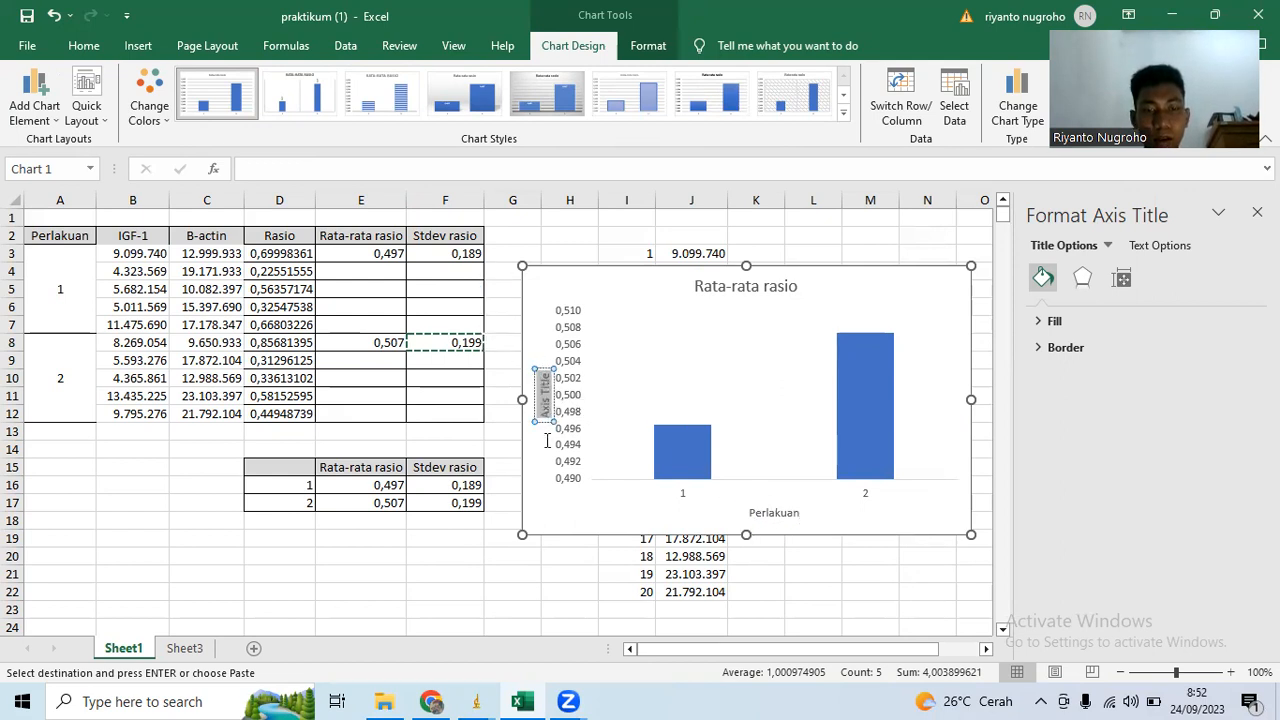
type("Rkspresi")
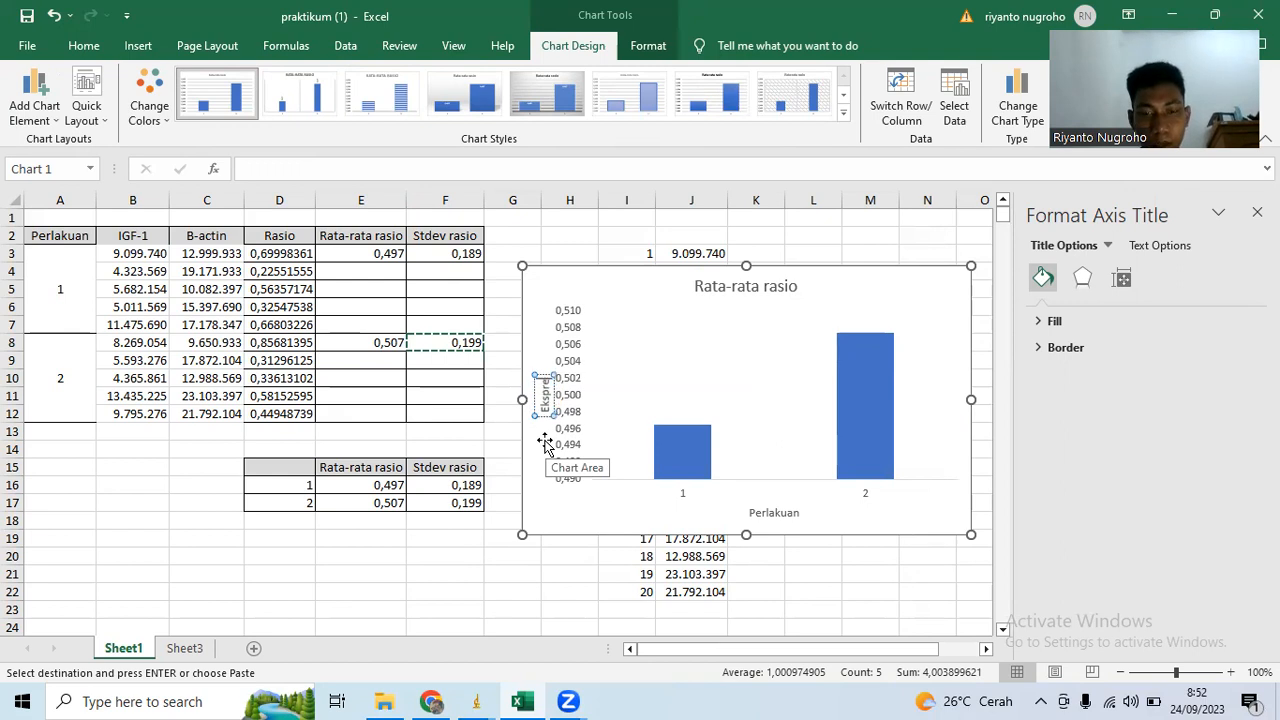
type(" Gen")
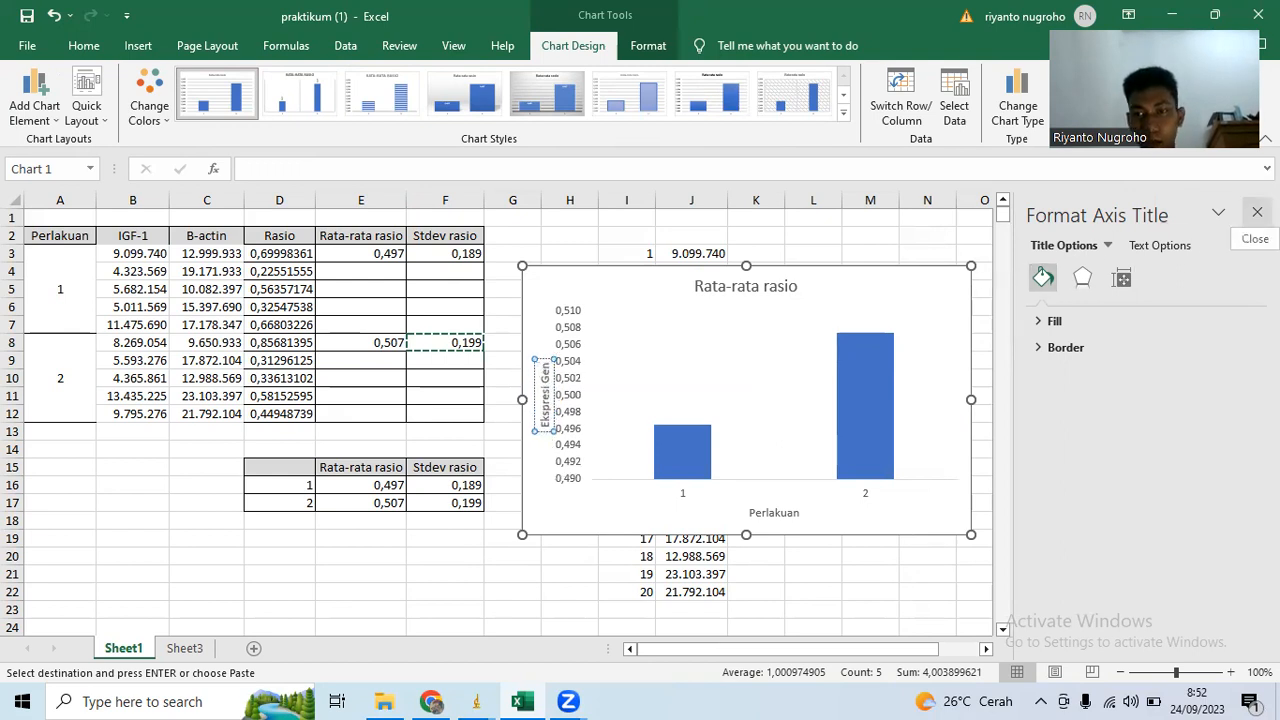
left_click(1257, 212)
Step: Add error bars to the two columns of the mean ratio chart
left_click(965, 295)
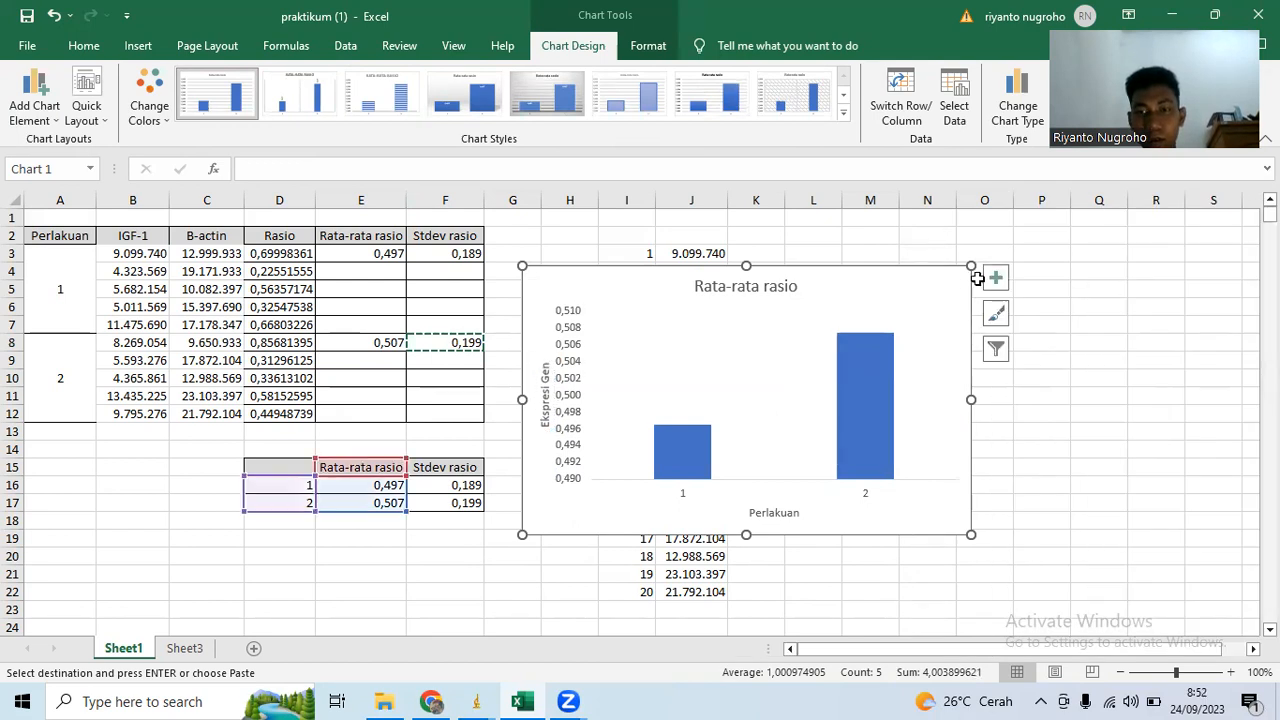
left_click(996, 278)
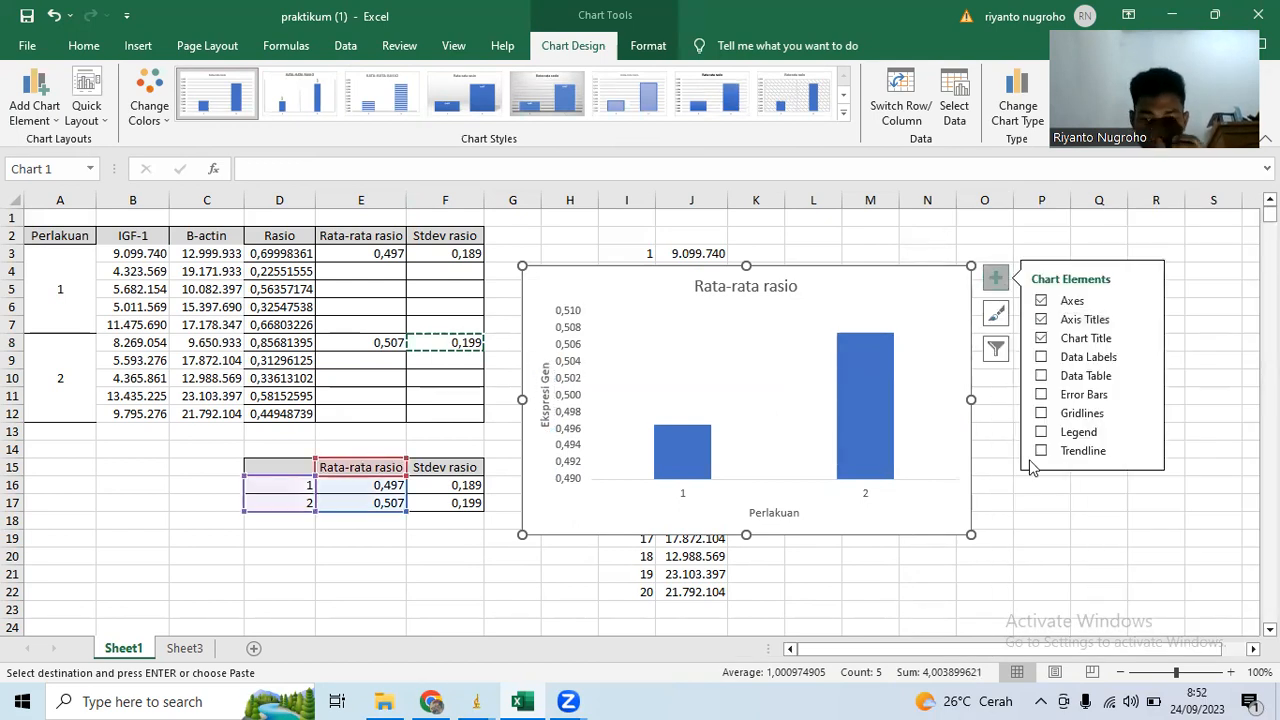
left_click(1041, 395)
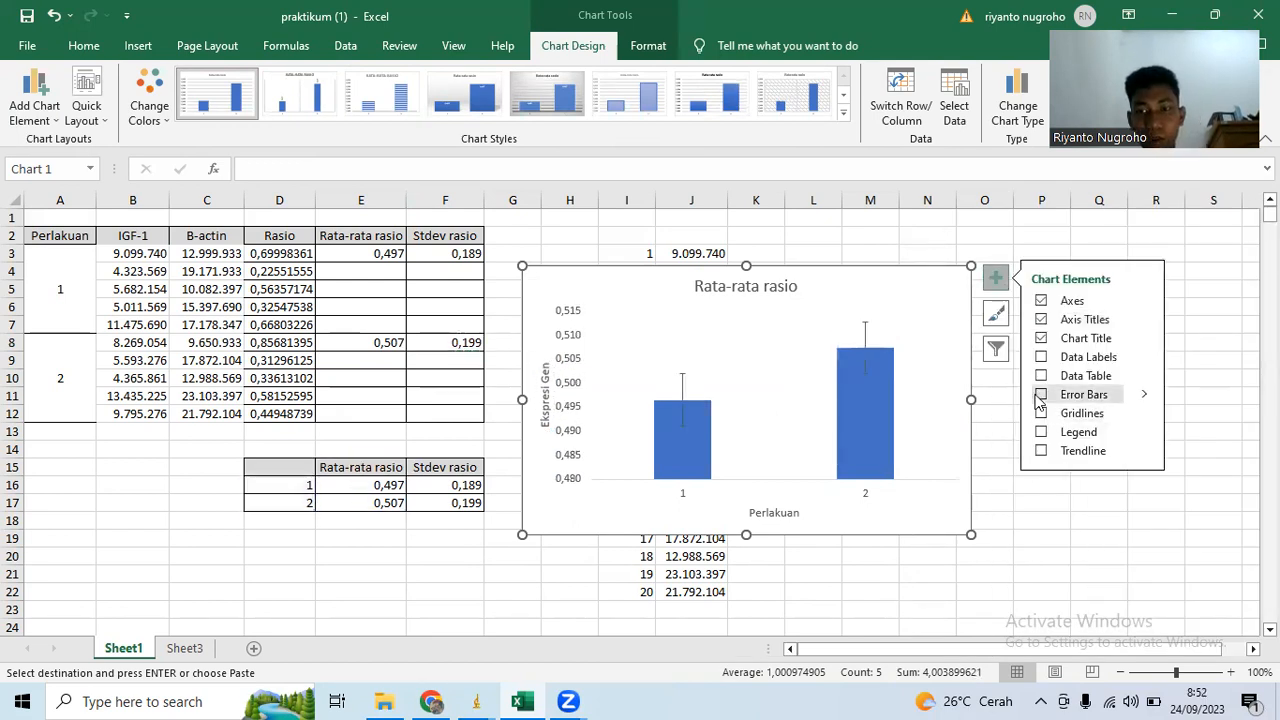
Step: Open the detailed error bar options of the mean ratio chart and set the error amount to Custom
left_click(1149, 395)
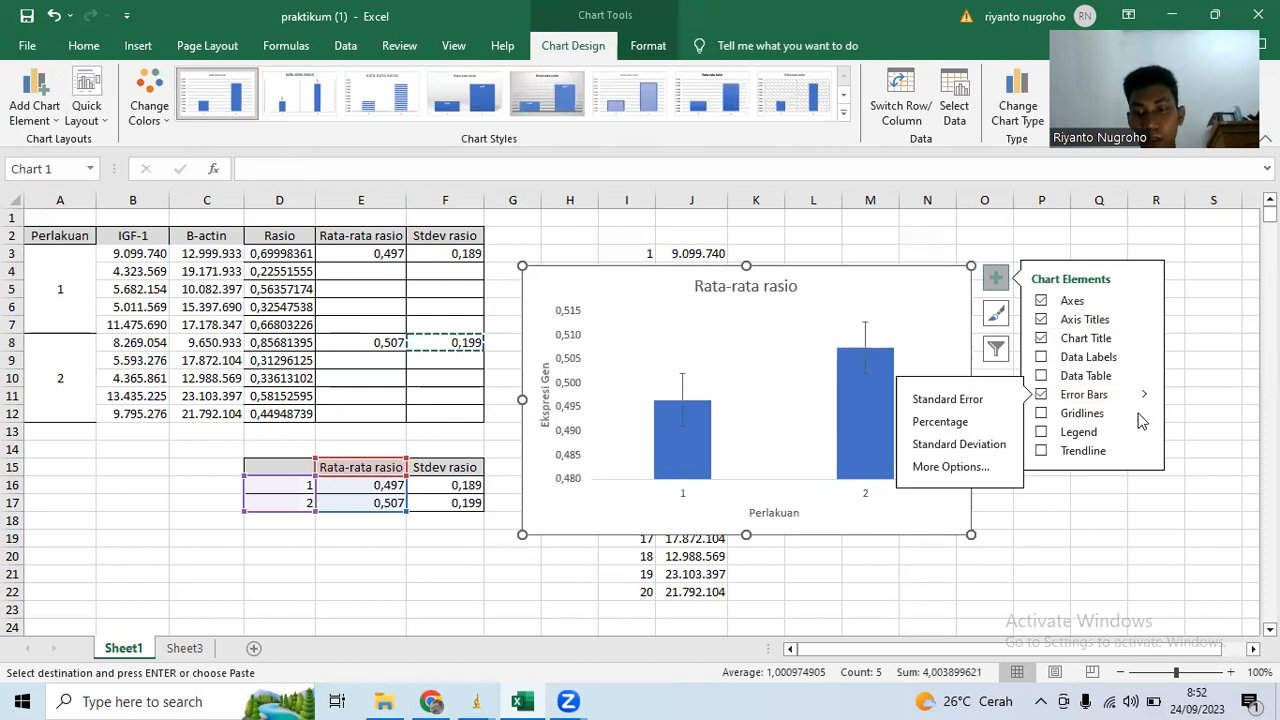
left_click(945, 466)
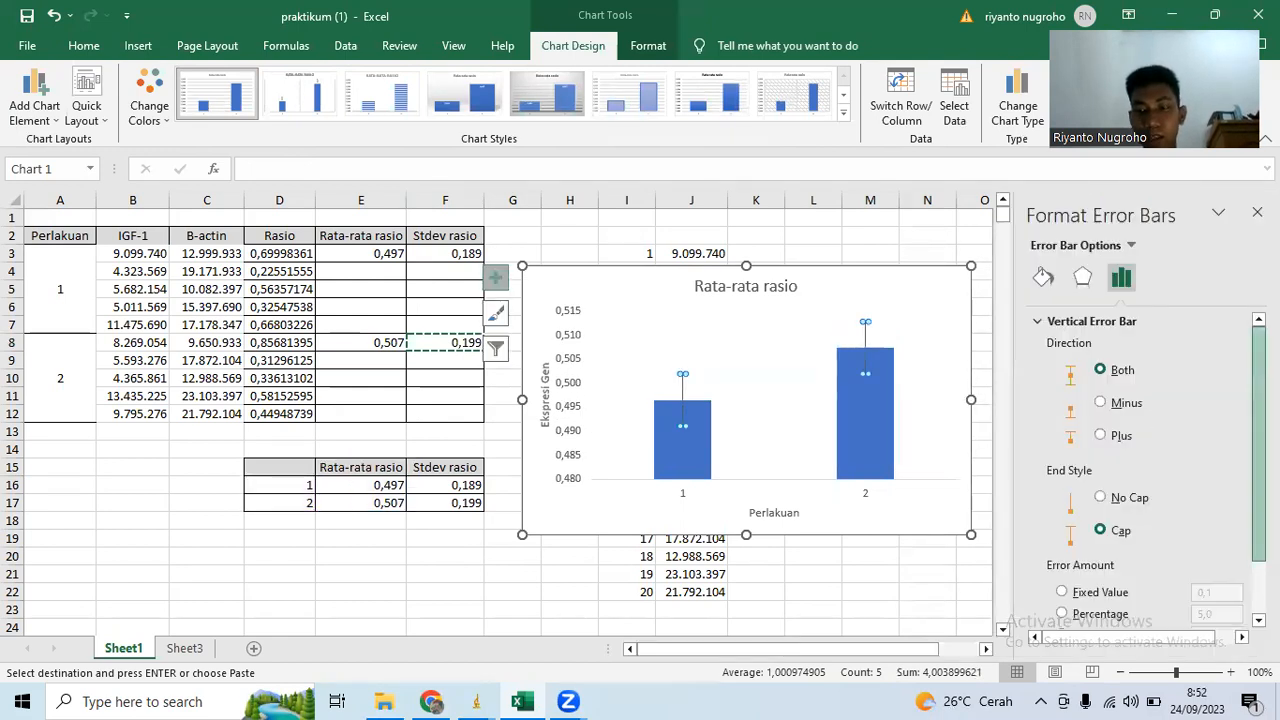
left_click_drag(1259, 414, 1259, 468)
left_click(1072, 614)
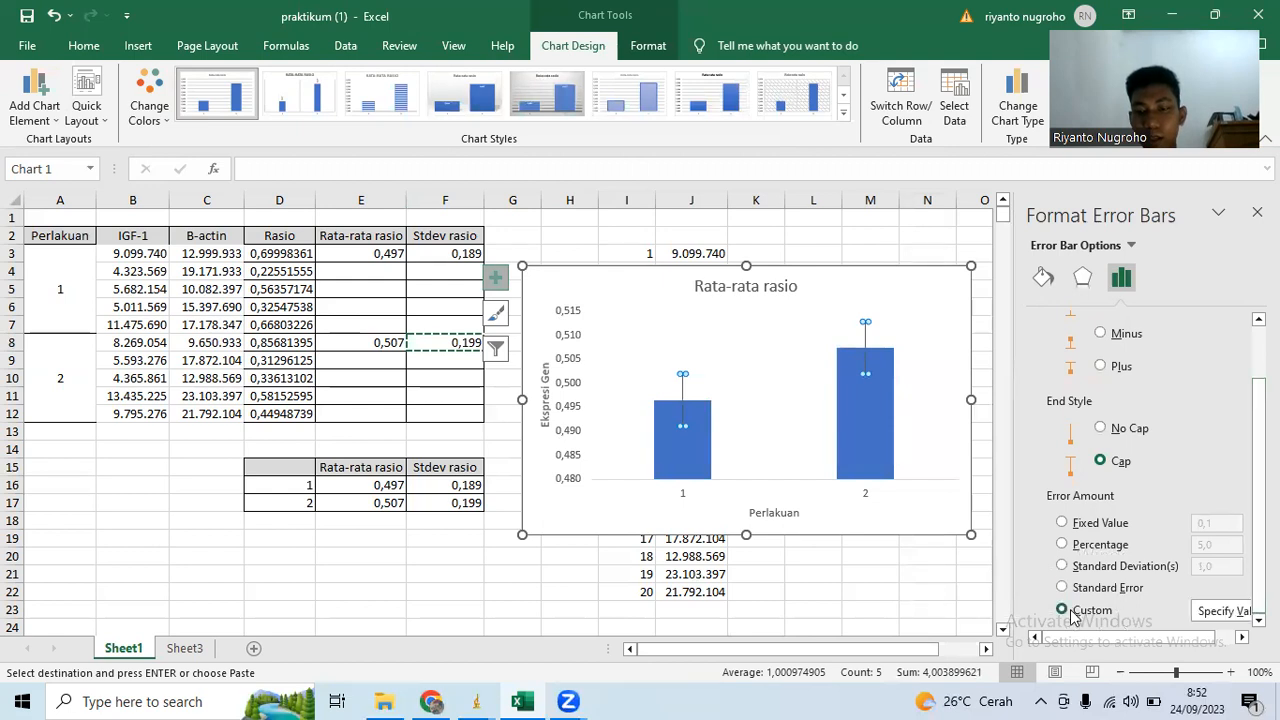
Step: Specify the standard deviations in F16:F17 of Sheet1 as both the positive and negative custom error values
left_click(1222, 611)
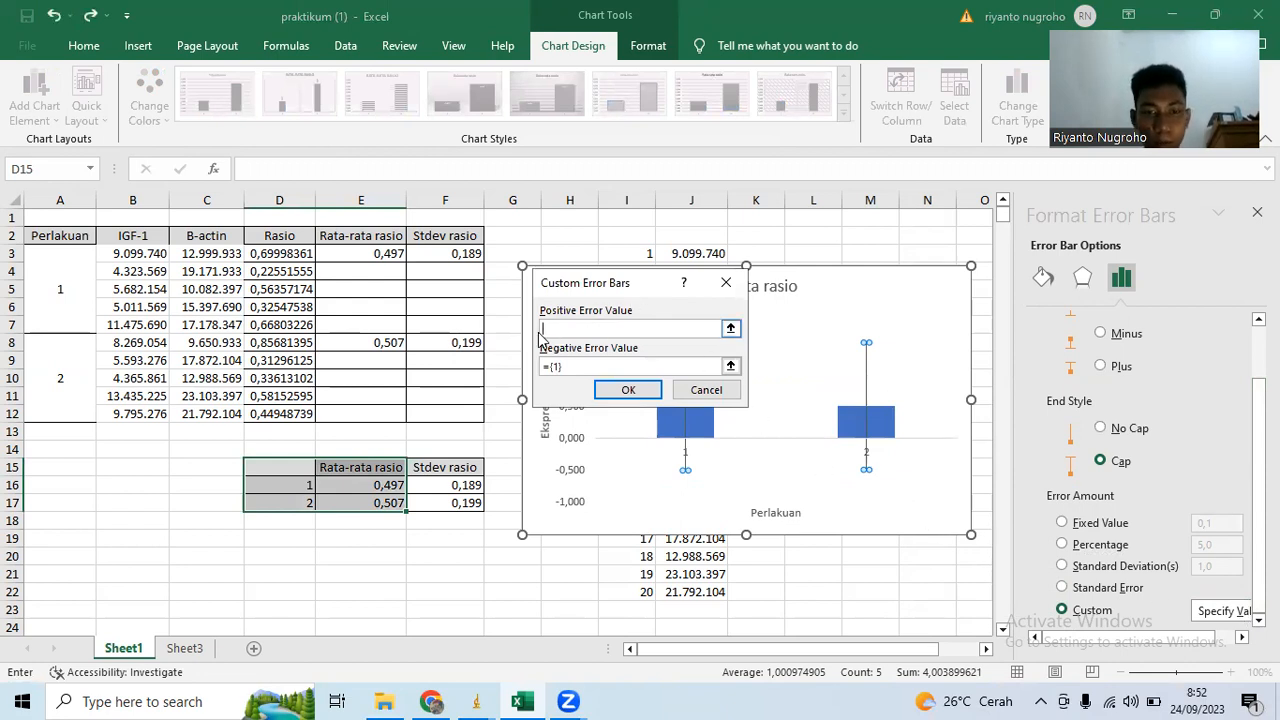
mouse_move(455, 481)
left_mouse_down()
mouse_move(453, 517)
mouse_move(453, 502)
left_mouse_up()
left_click(586, 368)
left_click_drag(577, 367, 541, 367)
key("BackSpace")
left_click_drag(456, 488, 455, 503)
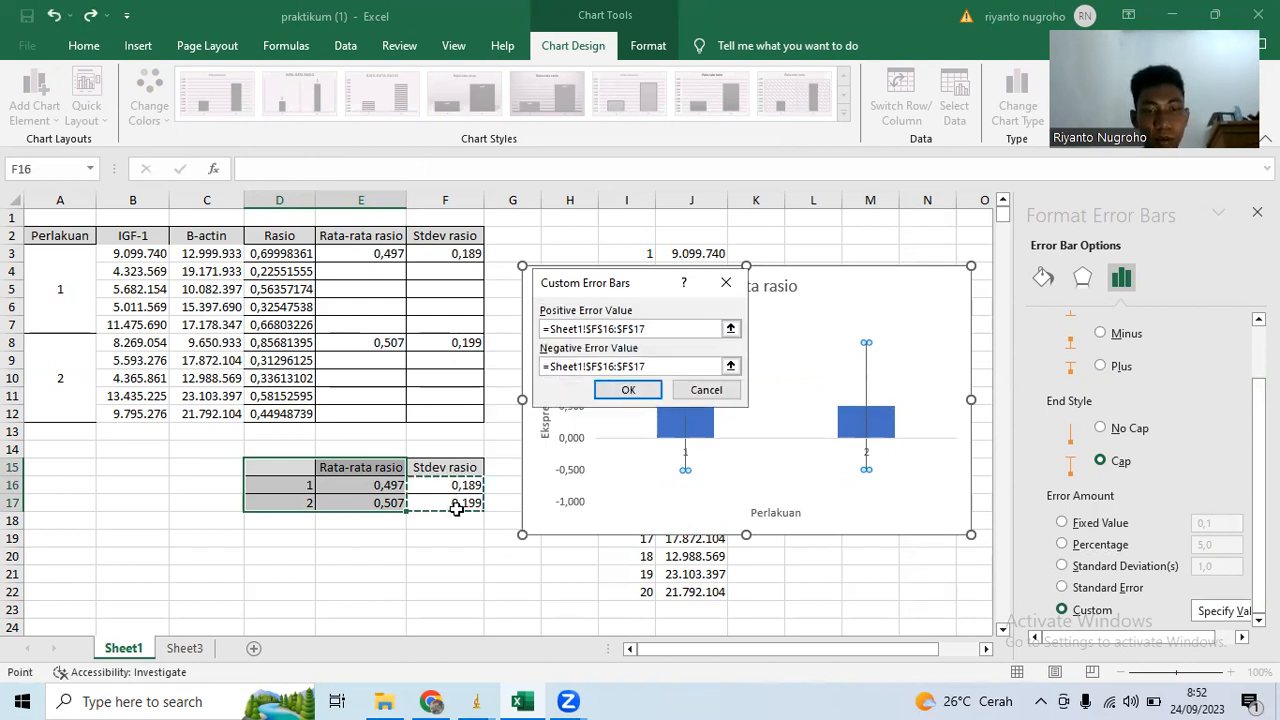
left_click(640, 393)
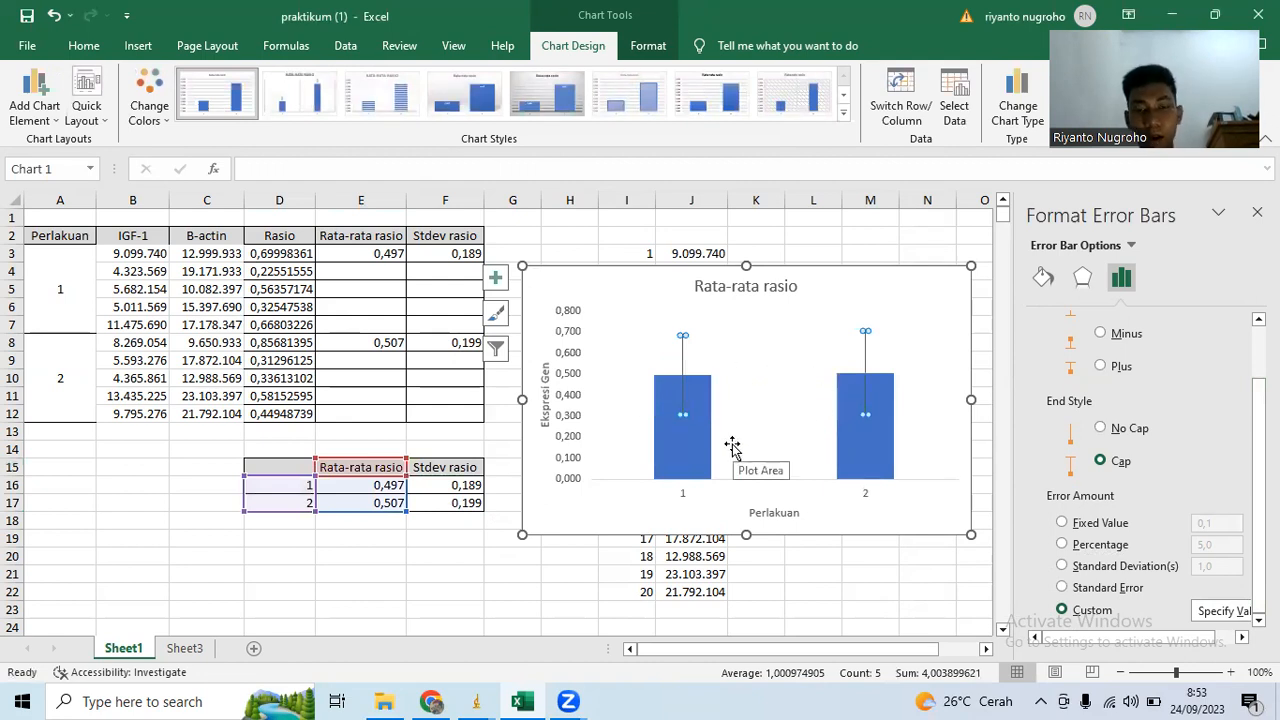
Step: Format the chart's vertical axis with a solid black line
left_click(577, 345)
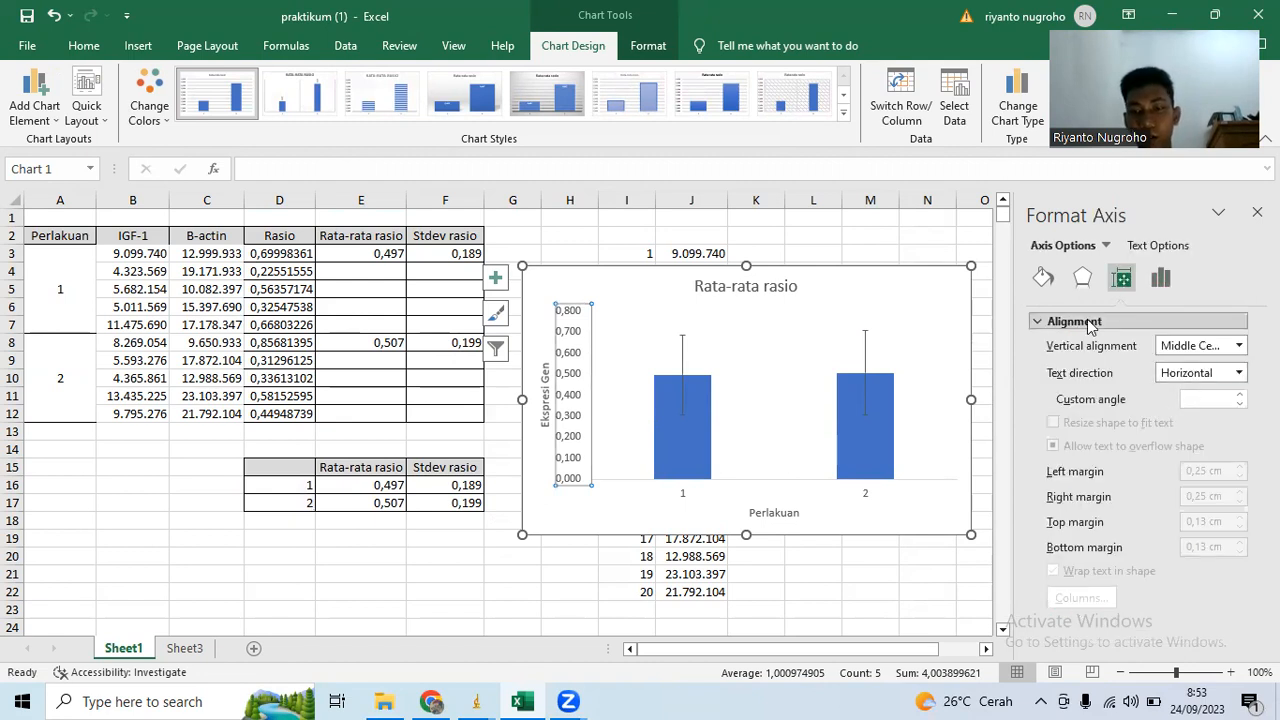
left_click(1043, 277)
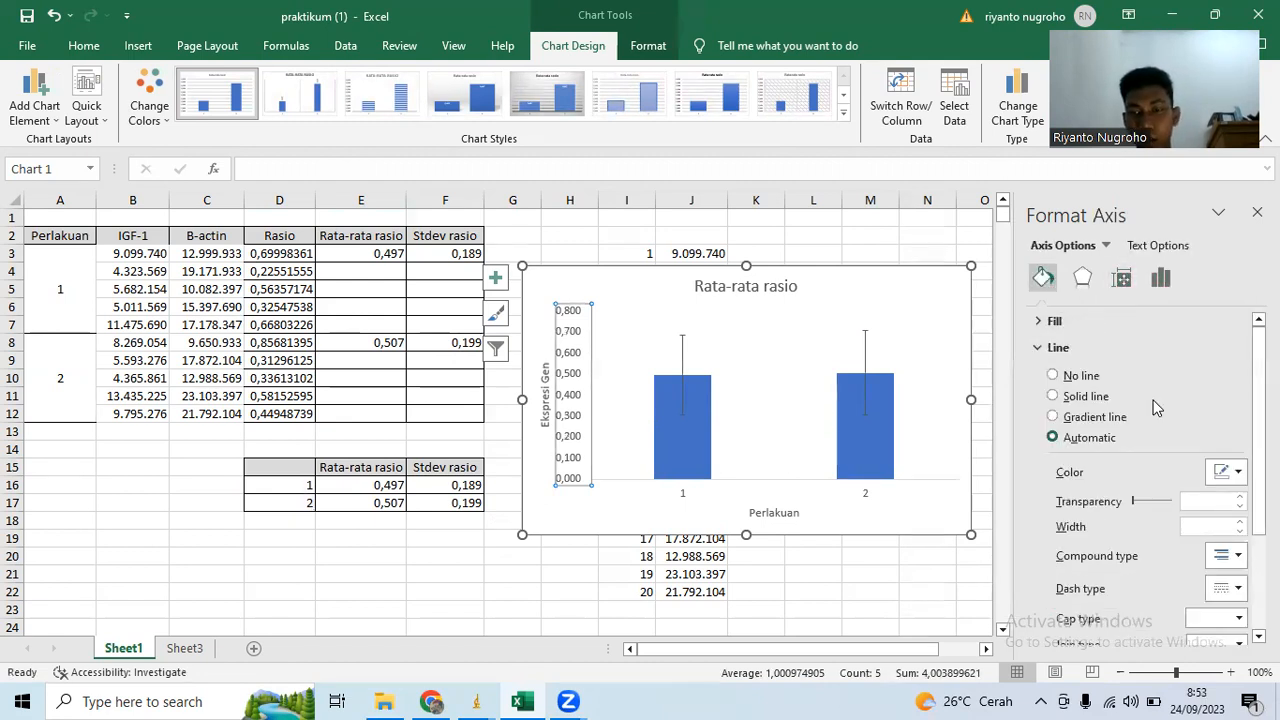
left_click(1085, 397)
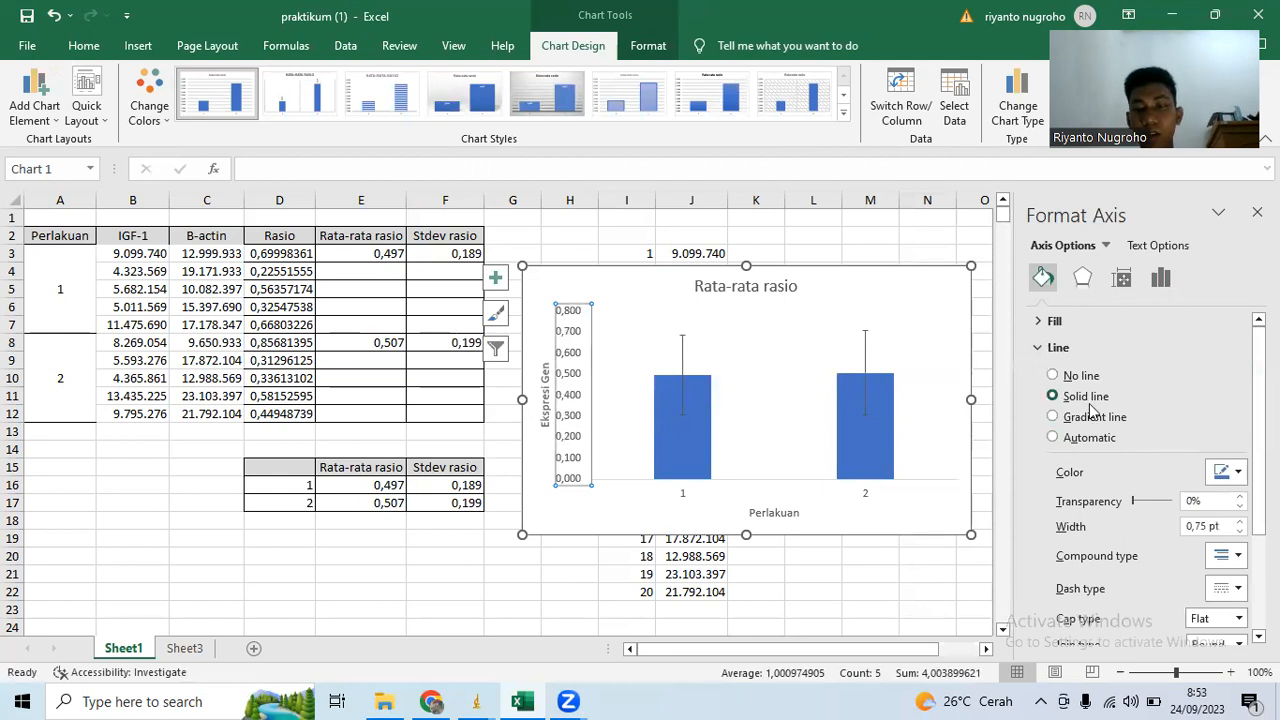
left_click(1226, 474)
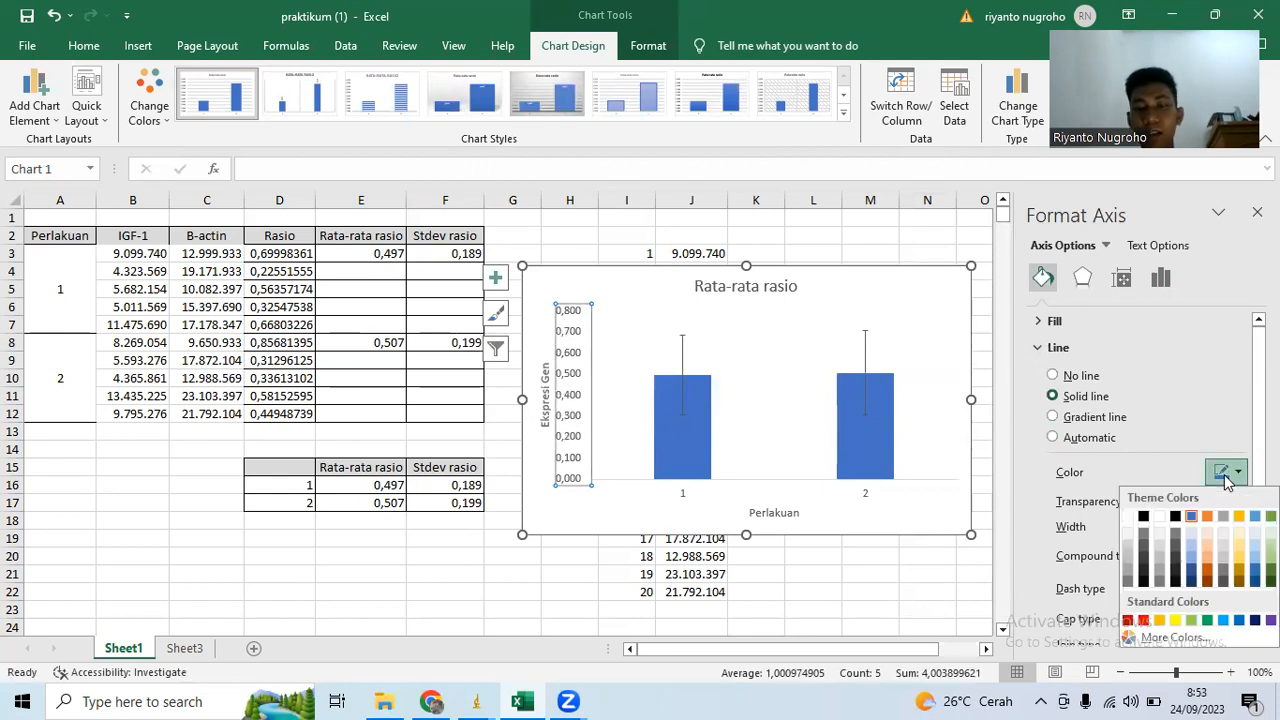
left_click(1143, 517)
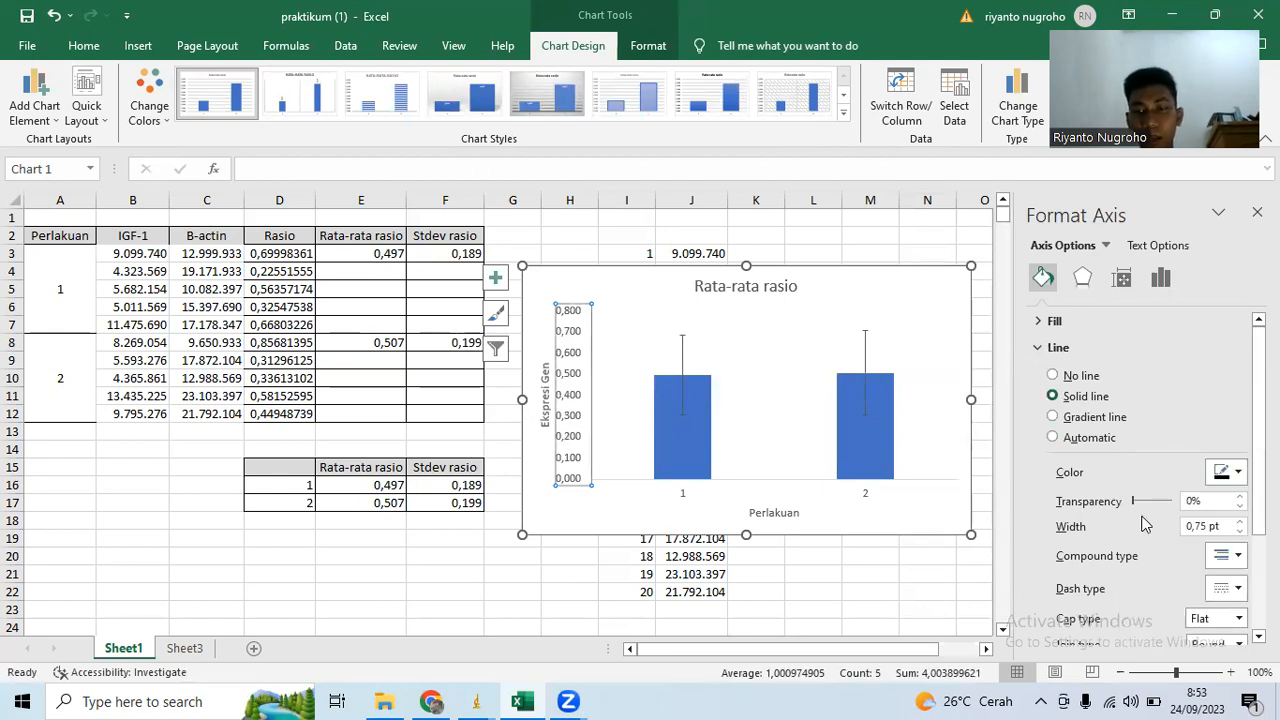
Step: Set the vertical axis's major tick marks to Outside
left_click(1160, 279)
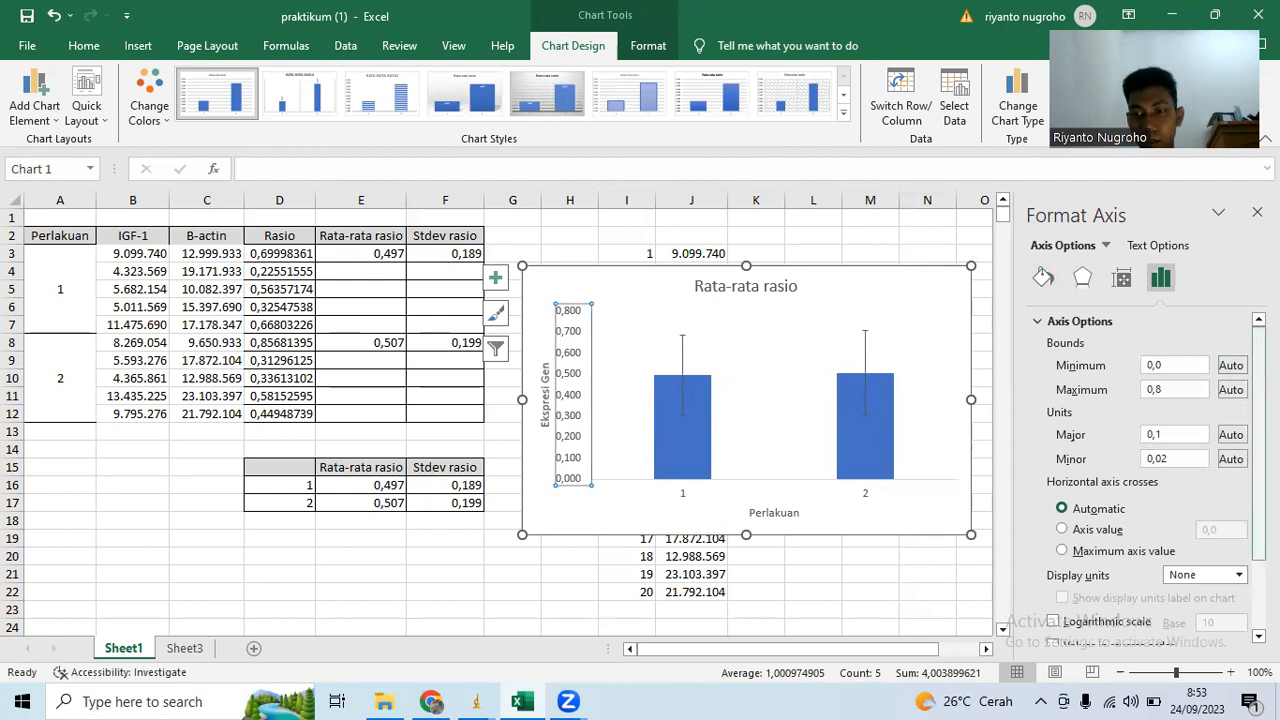
scroll(1100, 550, "down", 3)
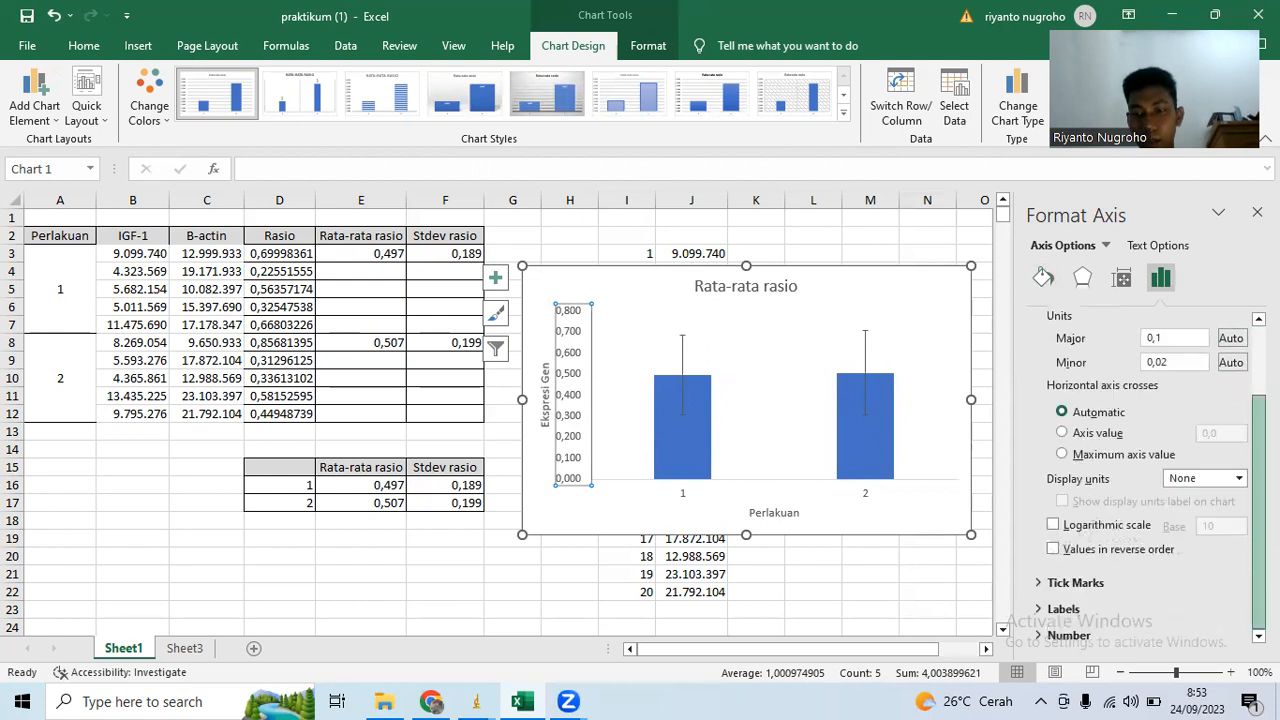
left_click(1064, 588)
left_click(1236, 606)
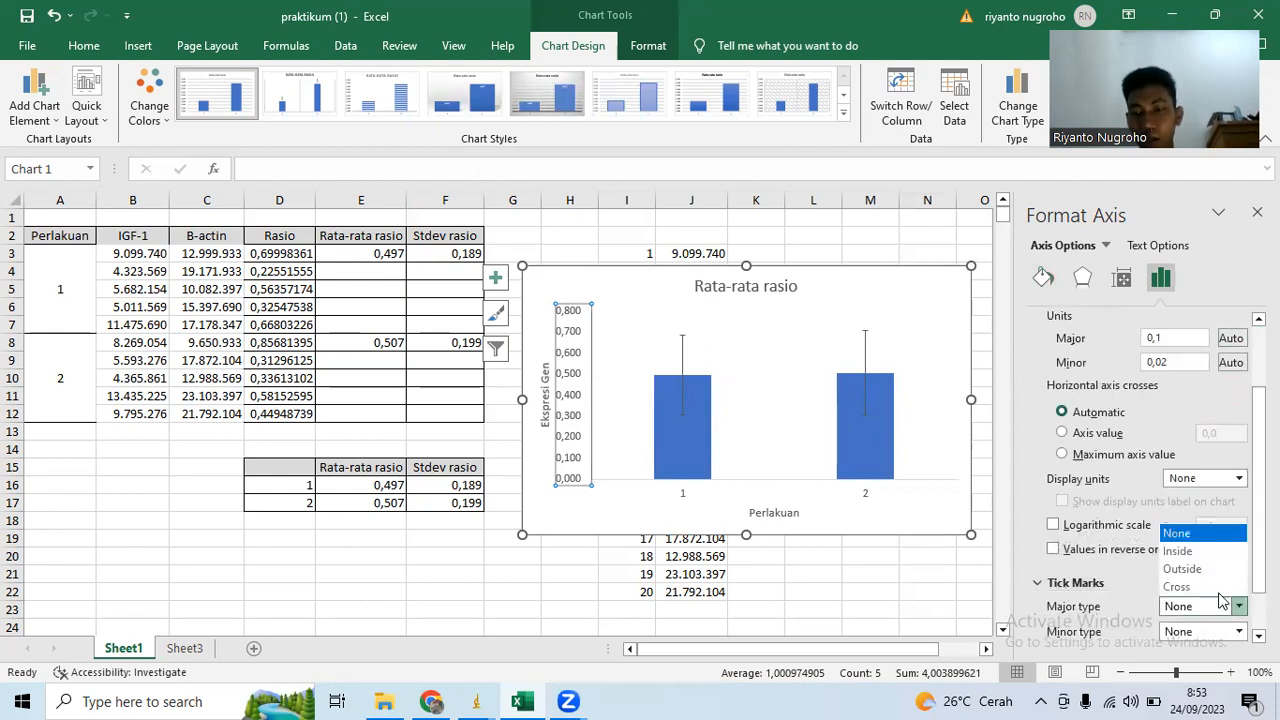
left_click(1198, 569)
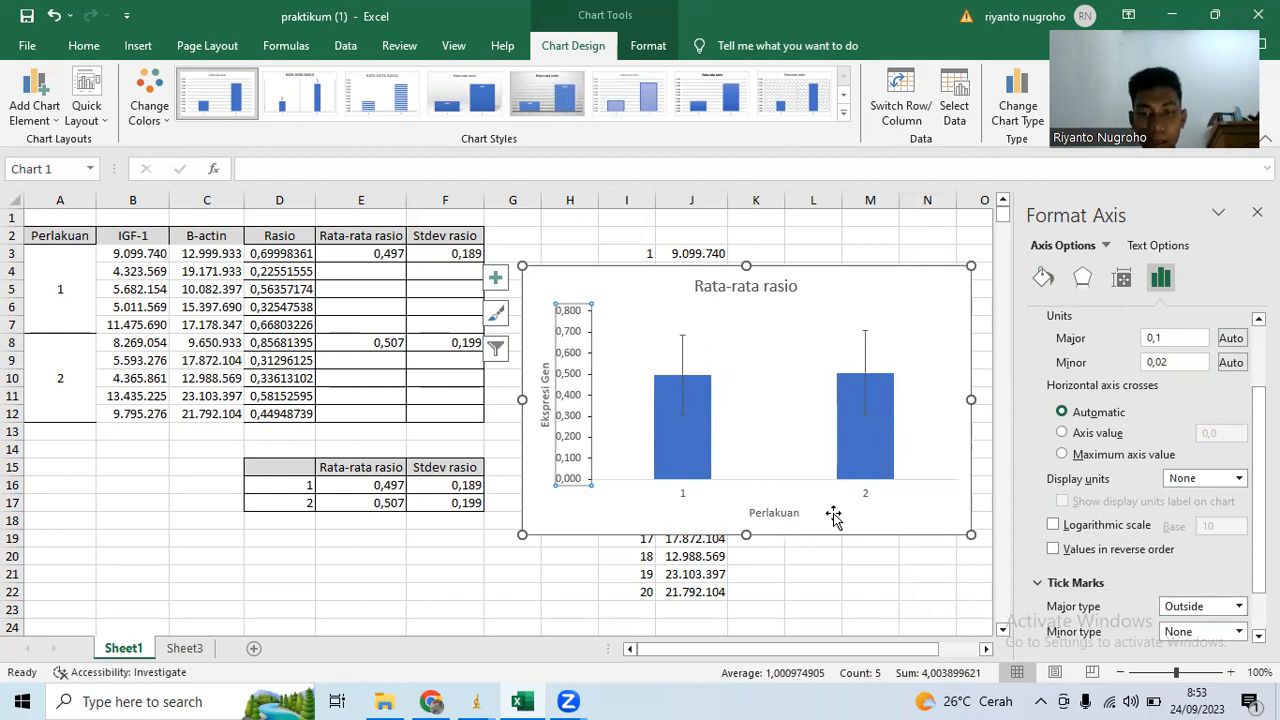
Step: Format the chart's horizontal axis with a solid black line
left_click(866, 488)
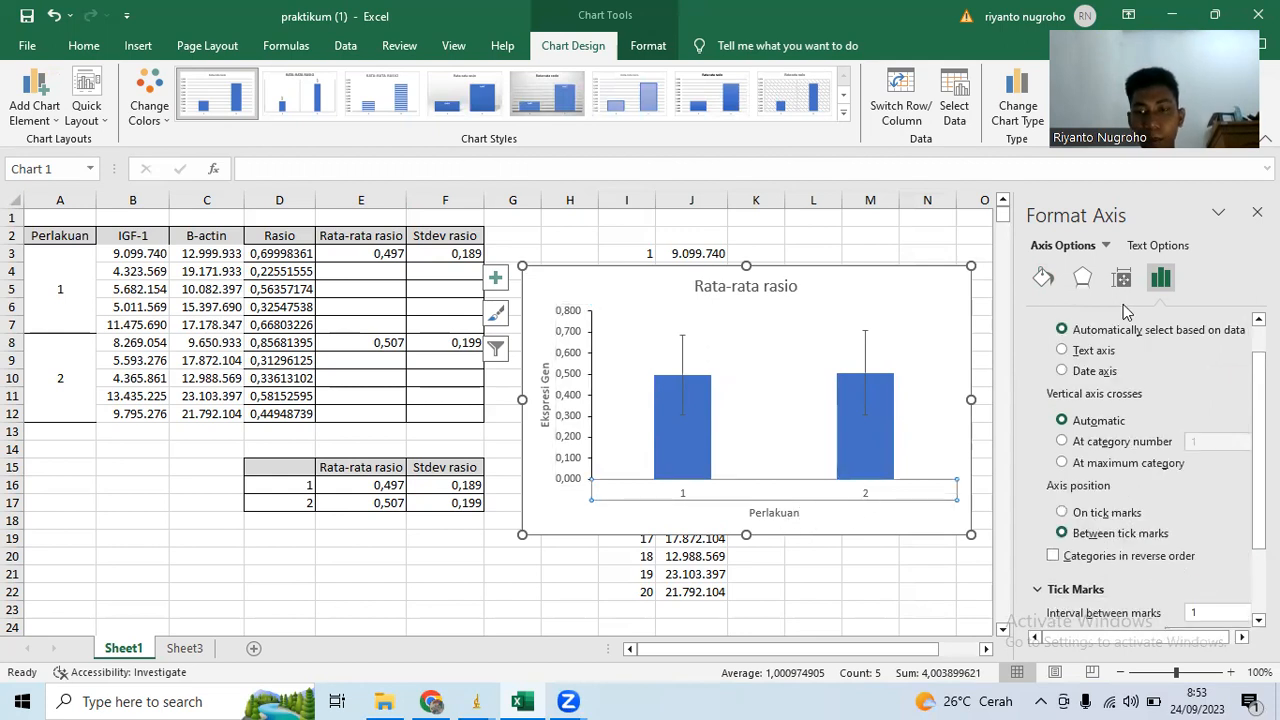
left_click(1043, 277)
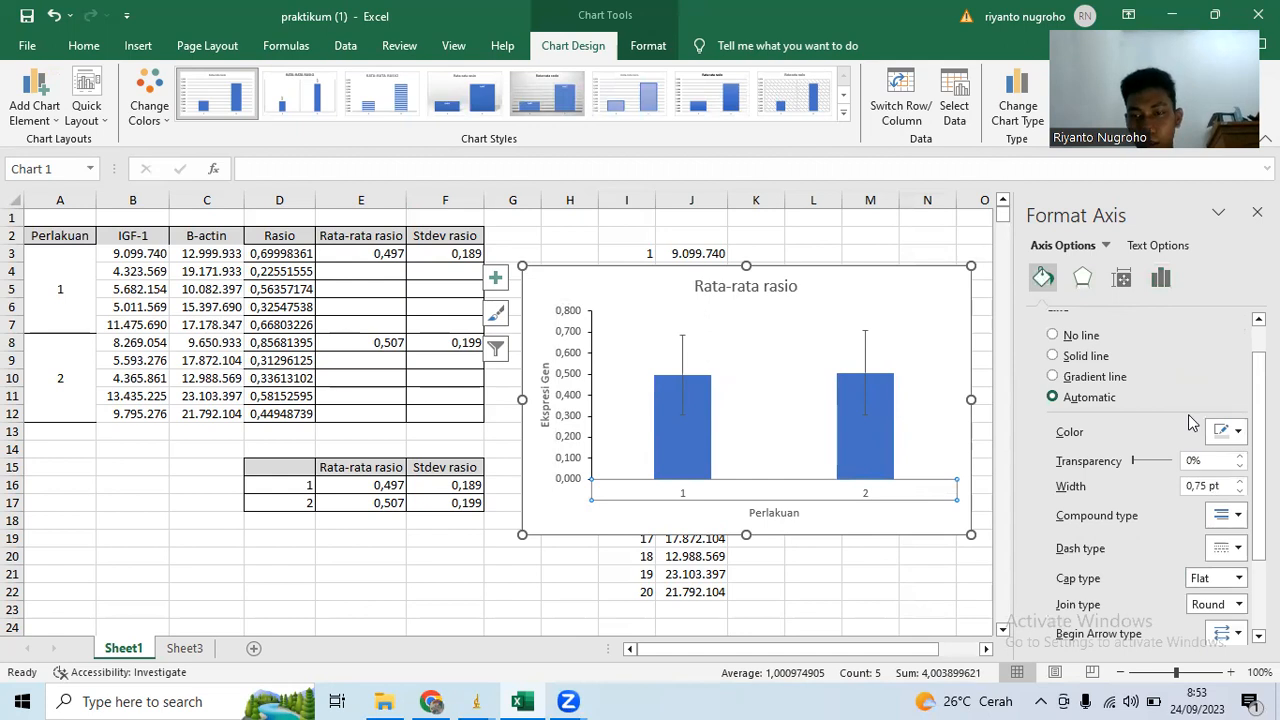
left_click(1237, 432)
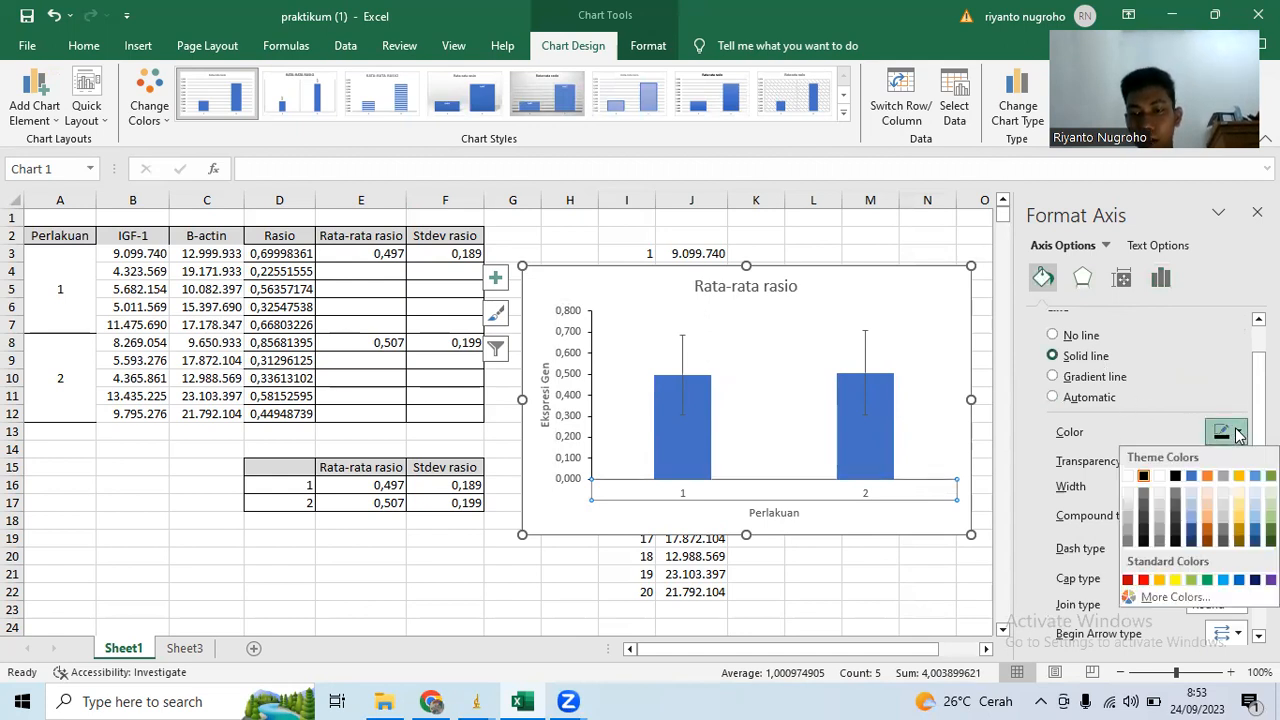
left_click(1145, 478)
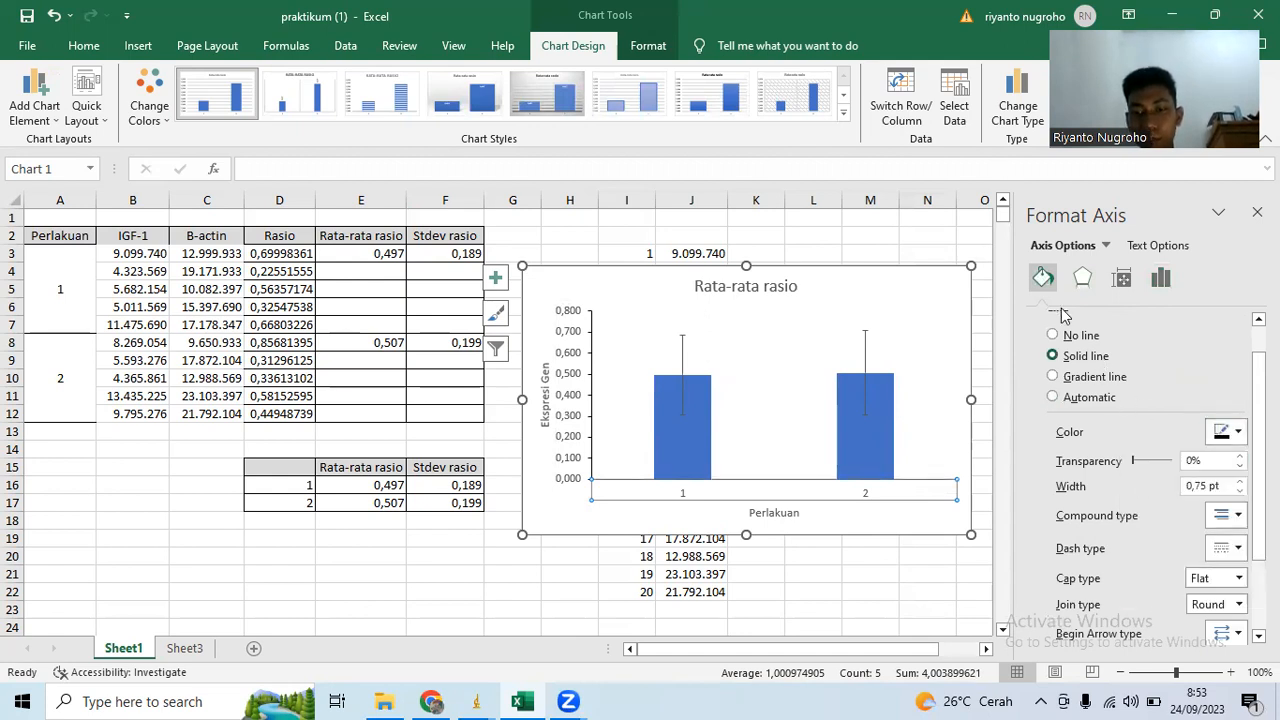
Step: Set the horizontal axis's major tick marks to Outside and close the axis formatting
left_click(1161, 280)
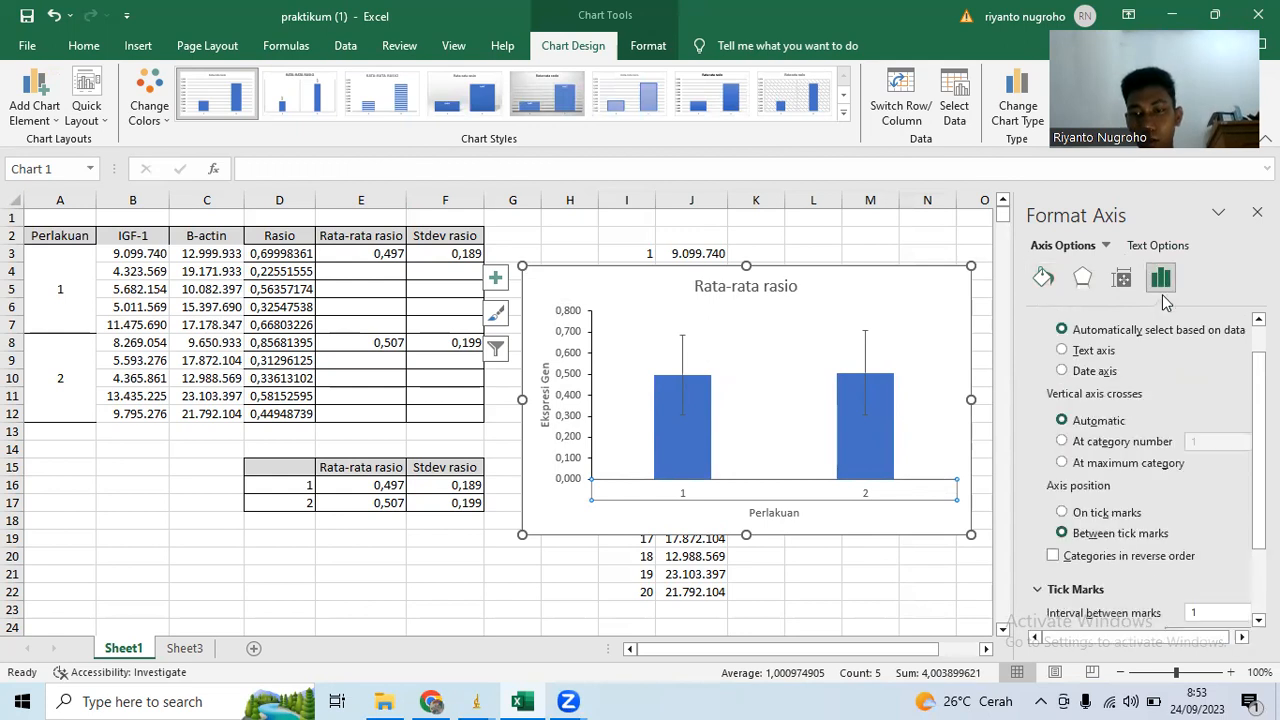
scroll(1140, 470, "down", 2)
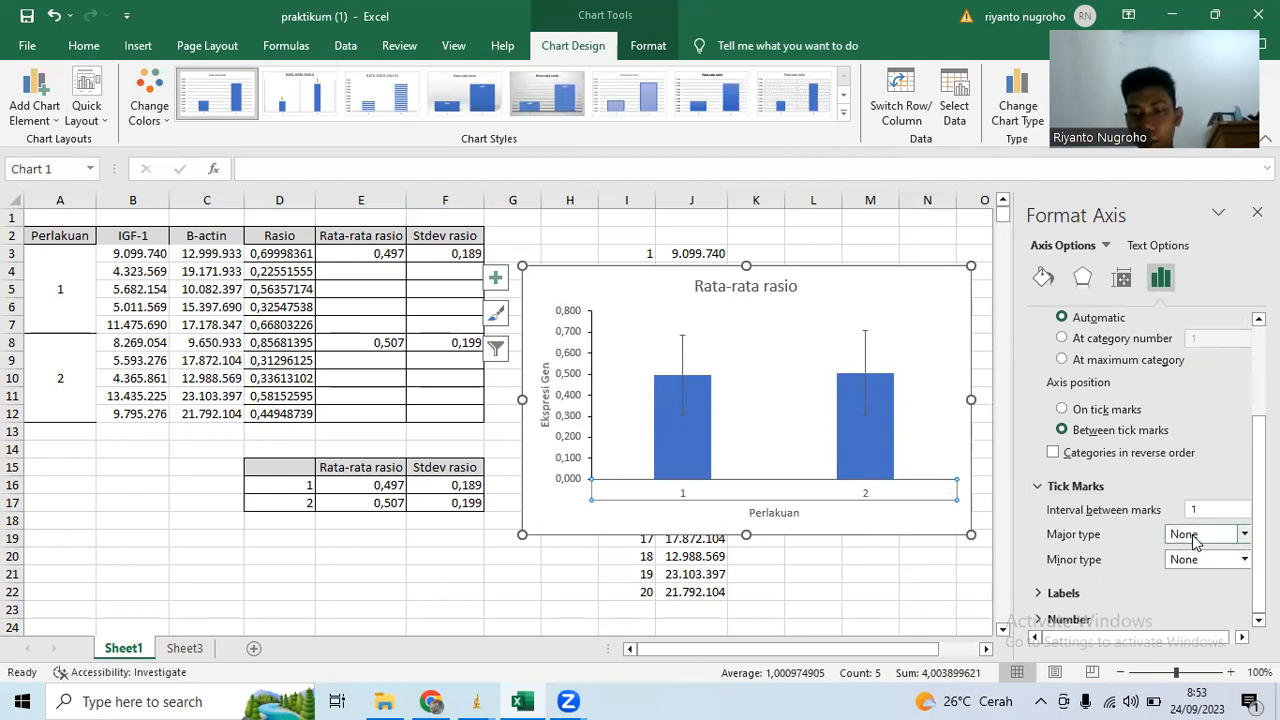
left_click(1243, 534)
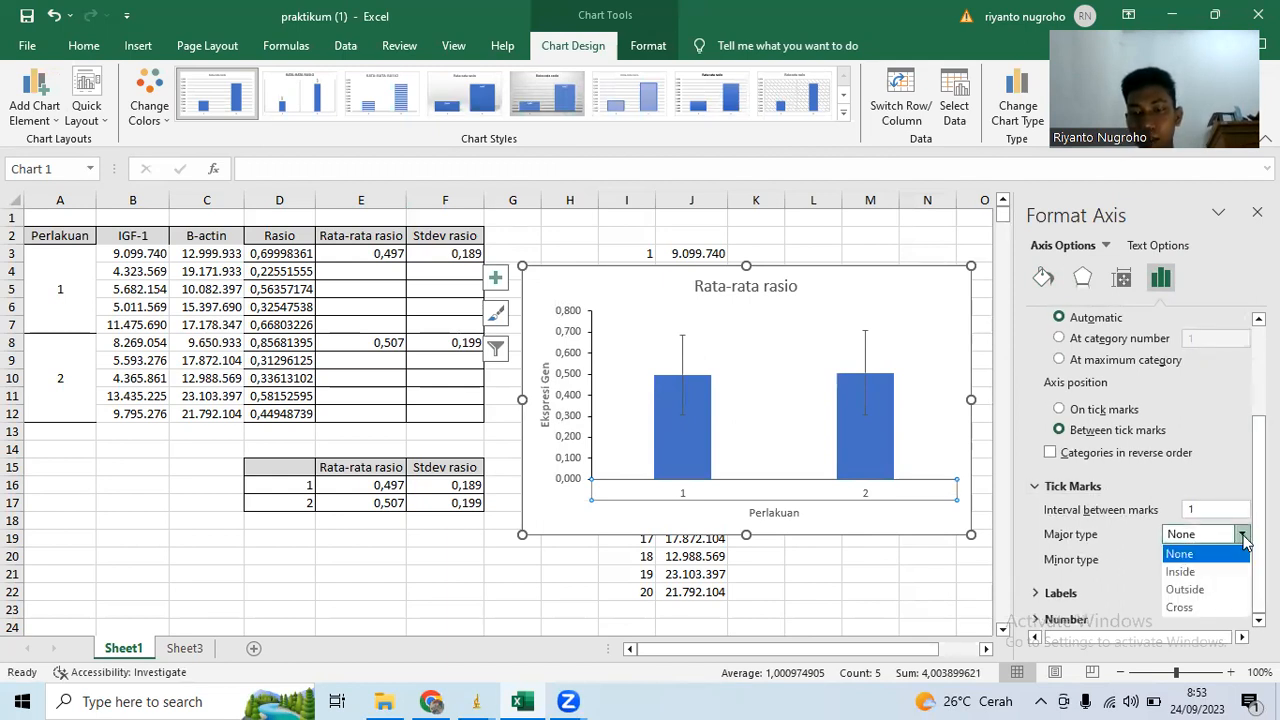
left_click(1197, 591)
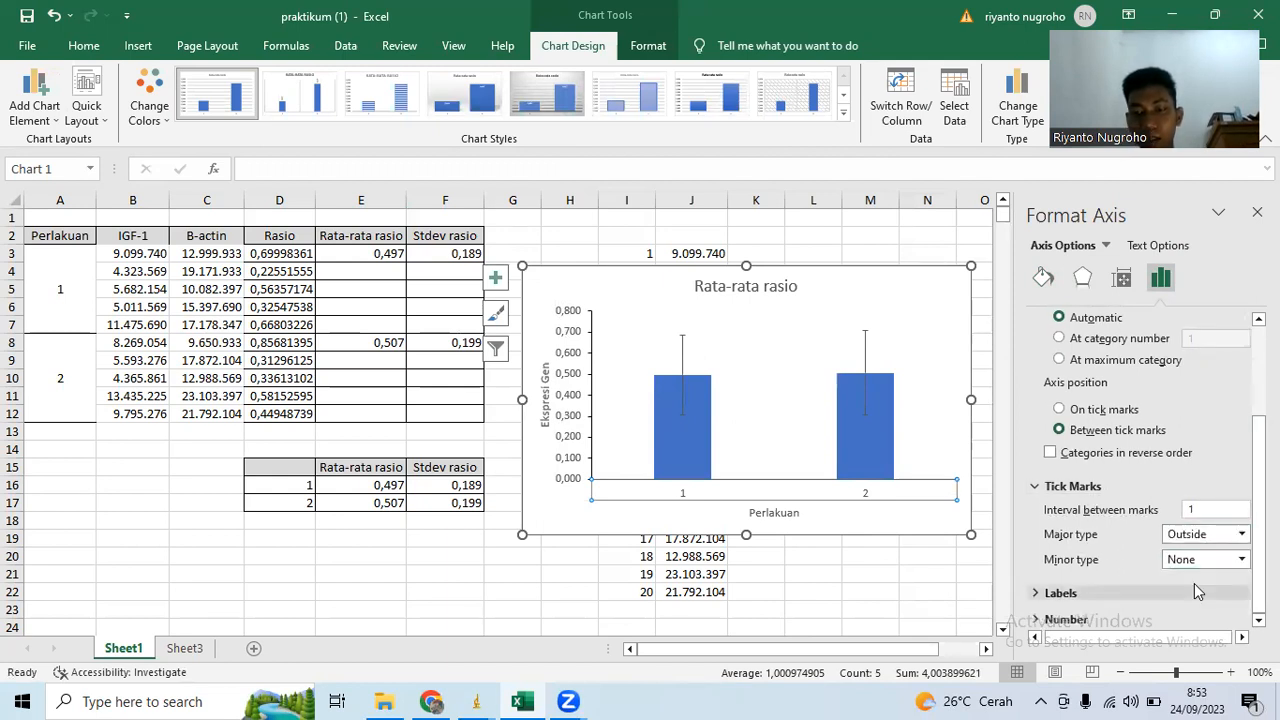
left_click(1257, 212)
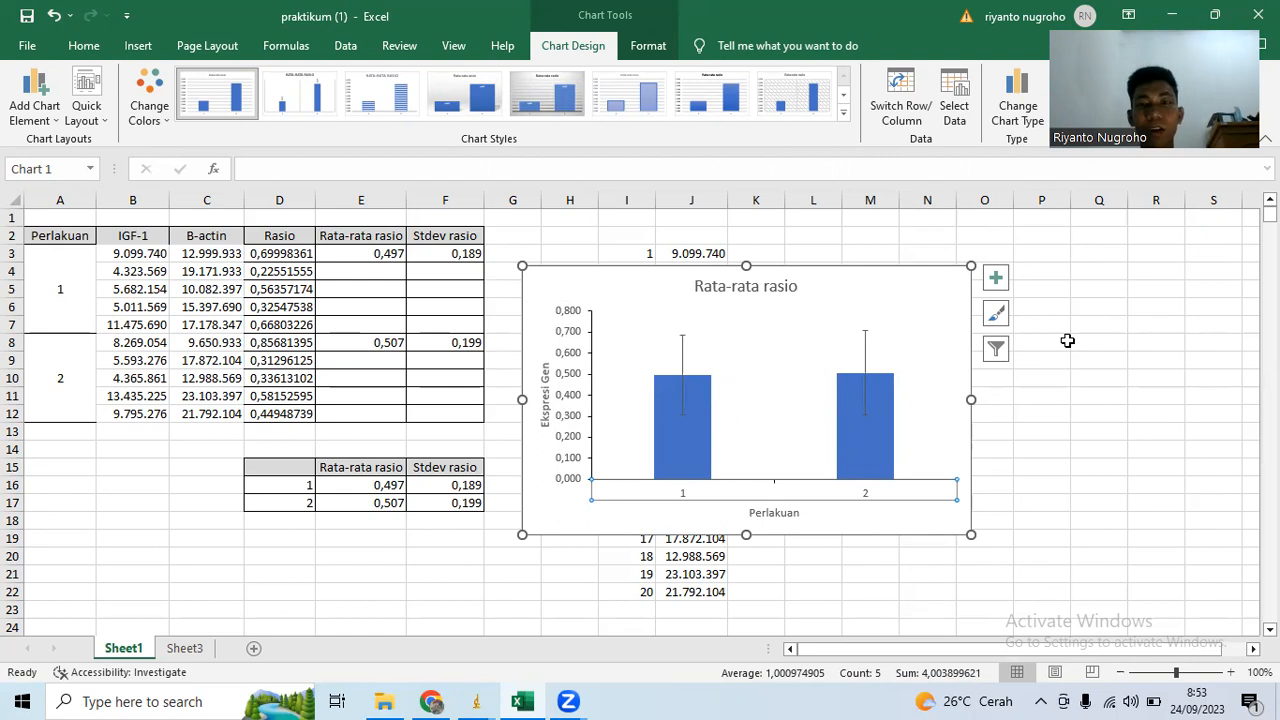
left_click(995, 31)
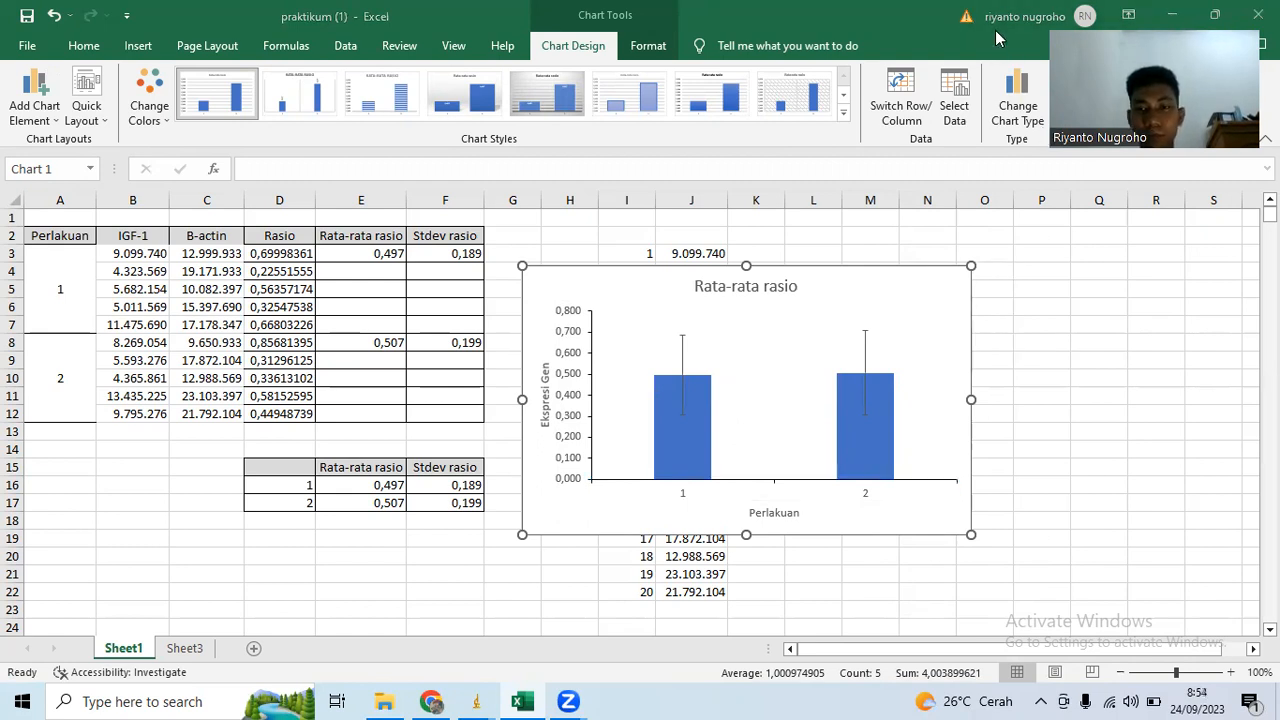